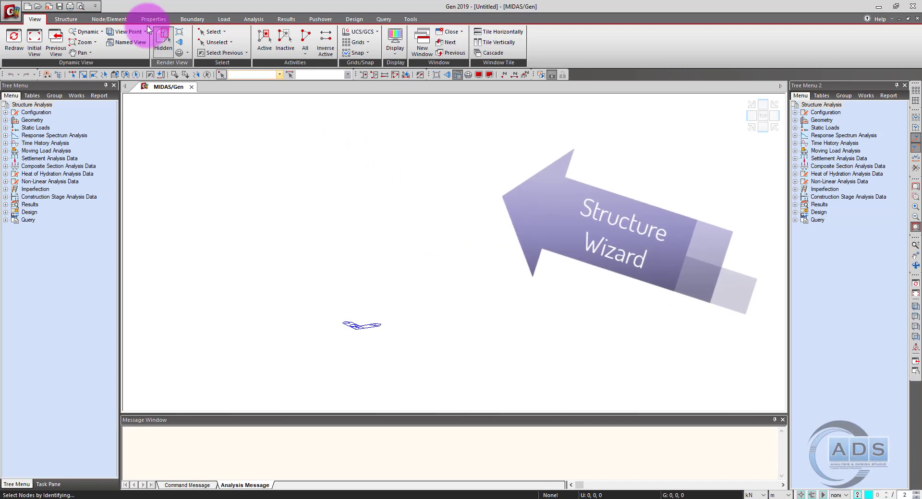
# Open the Truss Wizard and choose the single-slope triangular outline with the first zigzag diagonal pattern
pyautogui.click(66, 19)
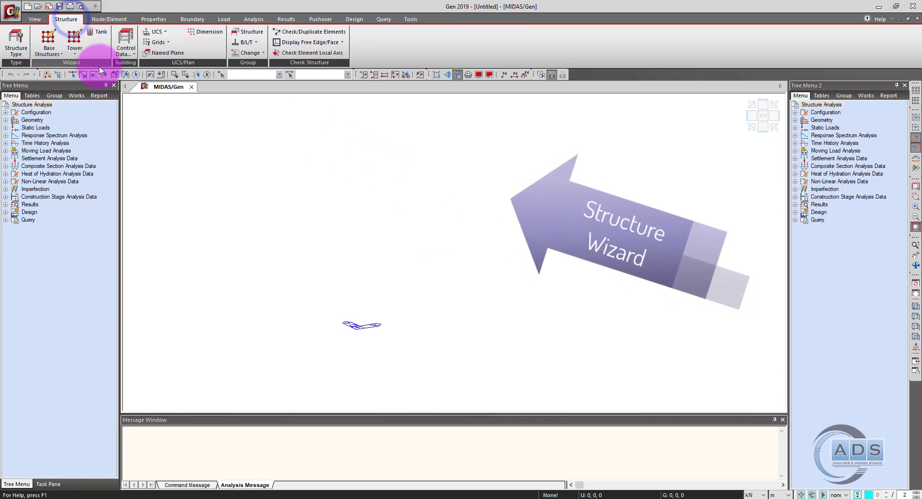
pyautogui.click(60, 55)
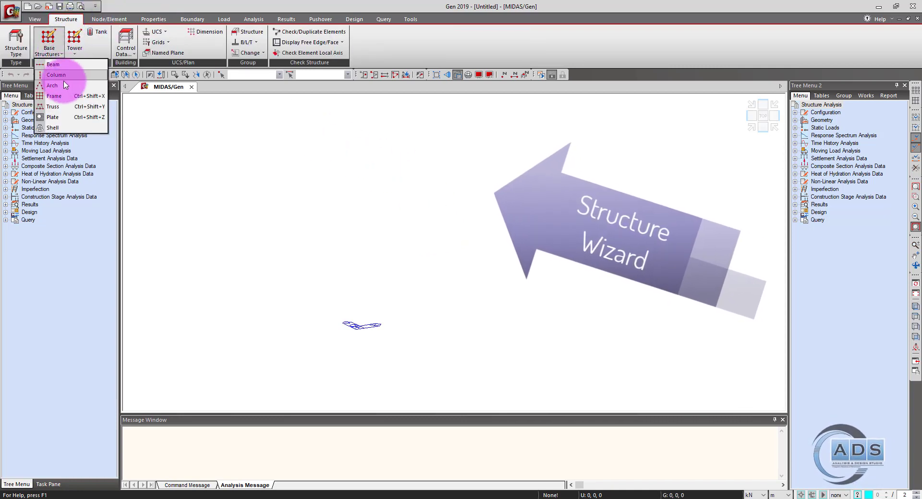
pyautogui.click(56, 107)
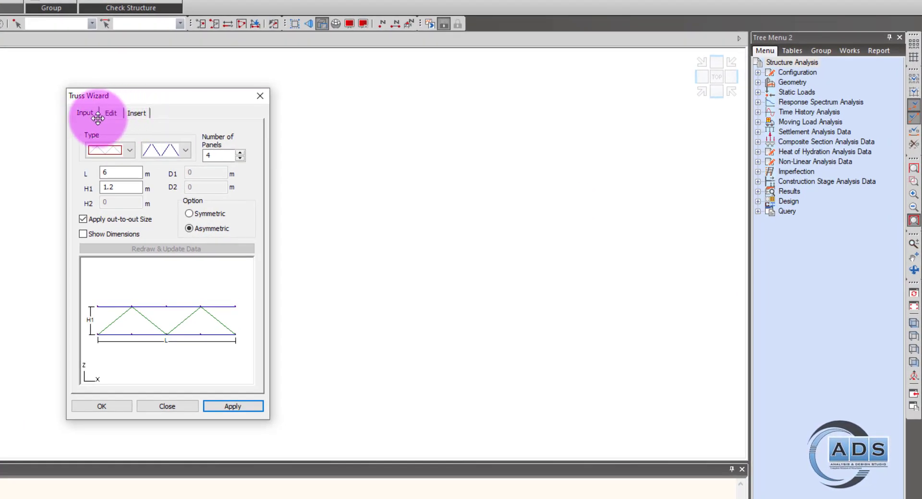
pyautogui.click(129, 151)
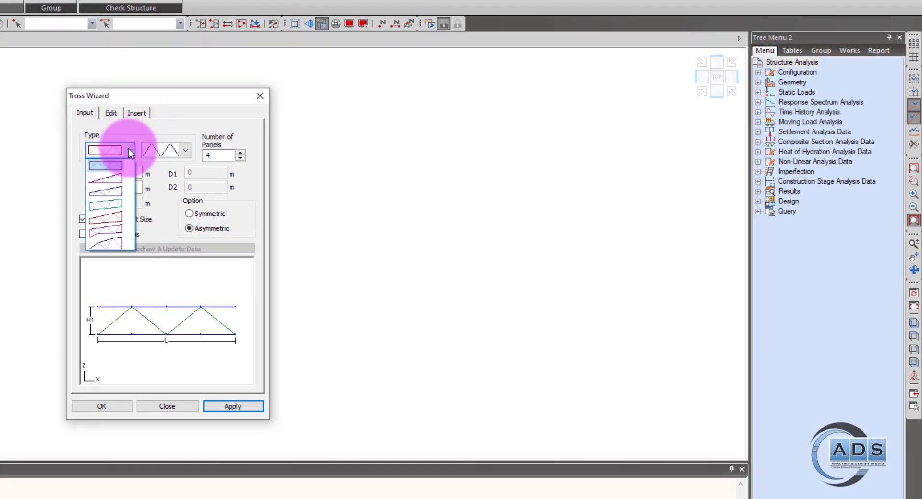
pyautogui.click(120, 180)
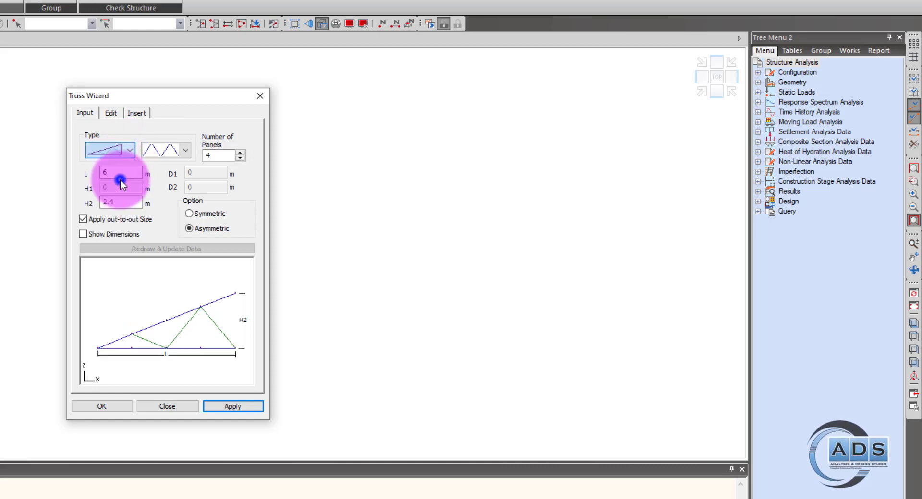
pyautogui.click(189, 149)
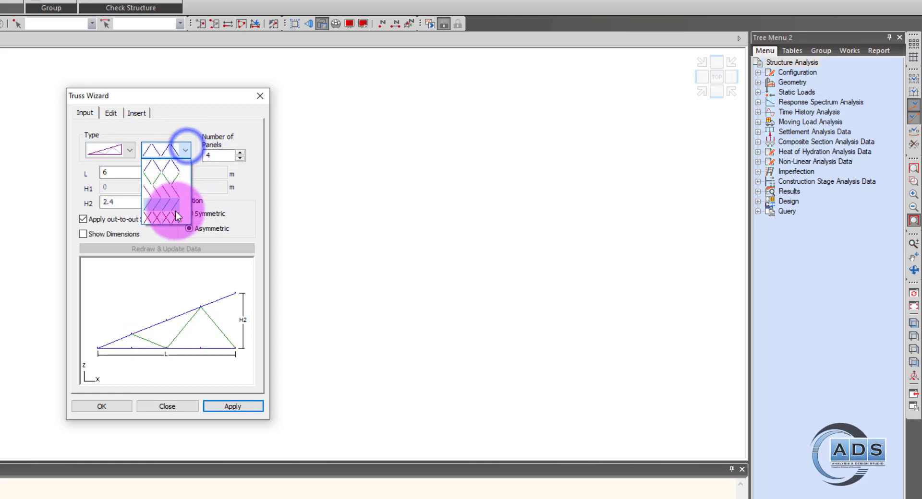
pyautogui.click(174, 169)
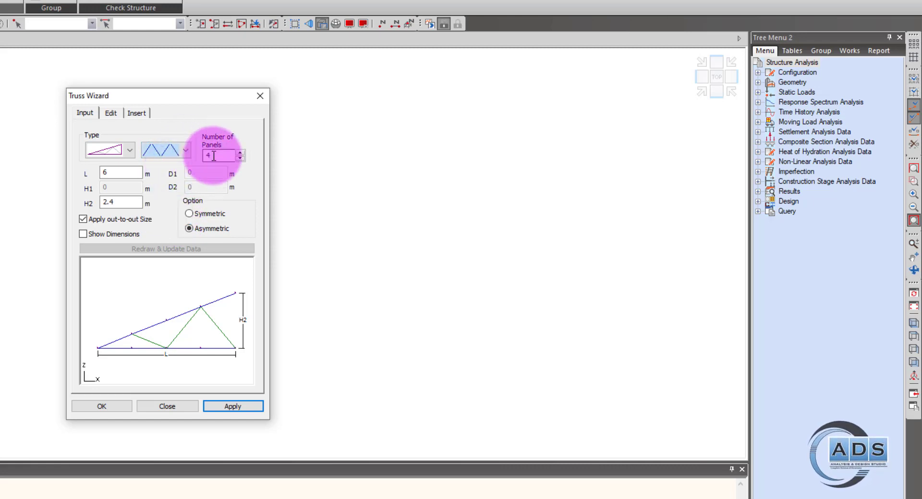
# Set the truss to 5 panels, with length L of 5 m and height H2 of 1.2 m
pyautogui.moveTo(220, 156); pyautogui.dragTo(161, 157)
pyautogui.write('5')
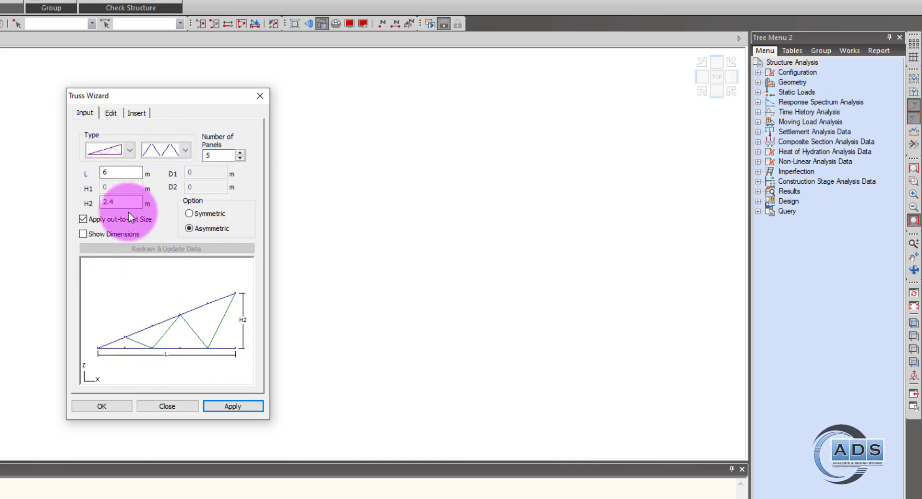
pyautogui.doubleClick(124, 173)
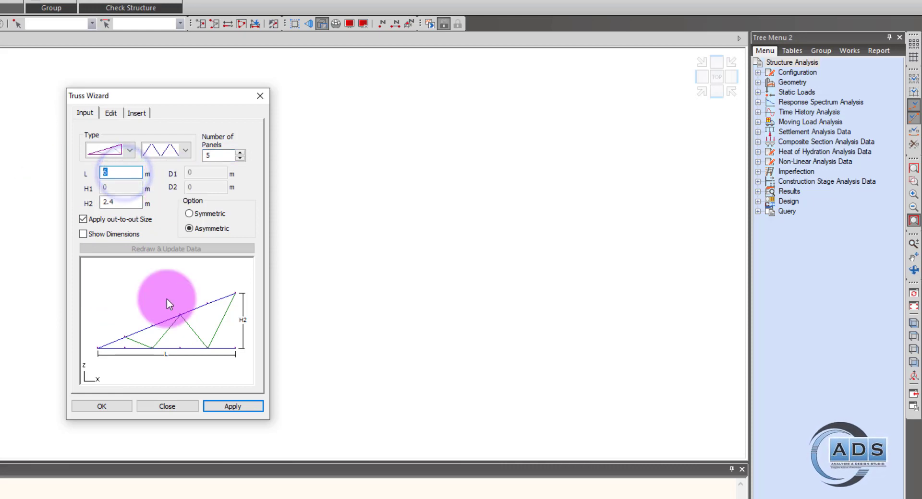
pyautogui.write('5')
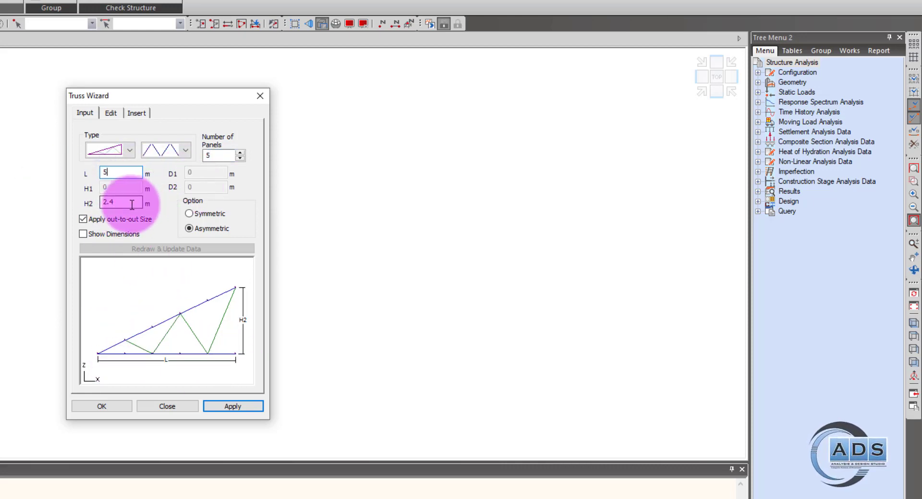
pyautogui.doubleClick(135, 204)
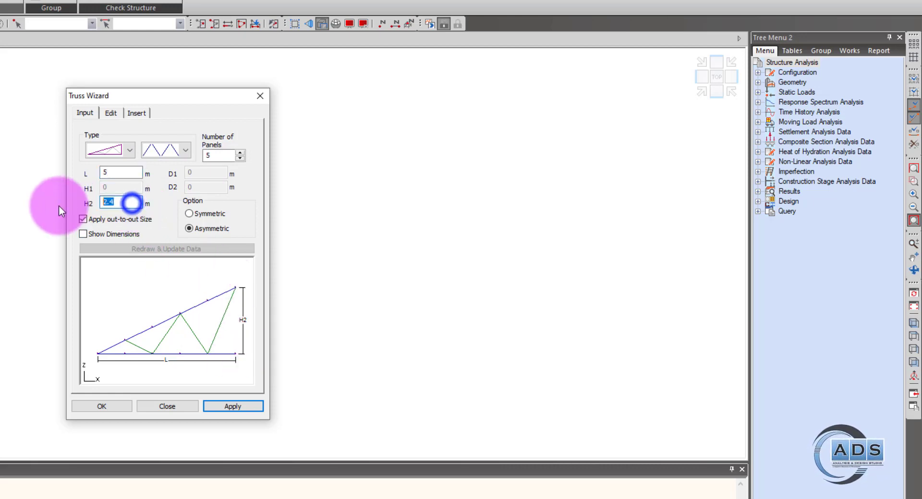
pyautogui.write('1.2')
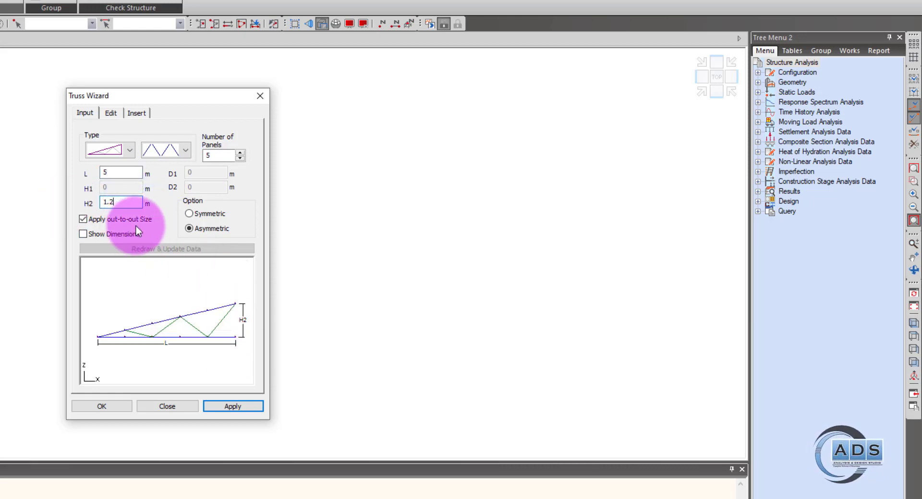
# Show the dimensions in the truss preview and make the truss symmetric with vertical members
pyautogui.click(125, 234)
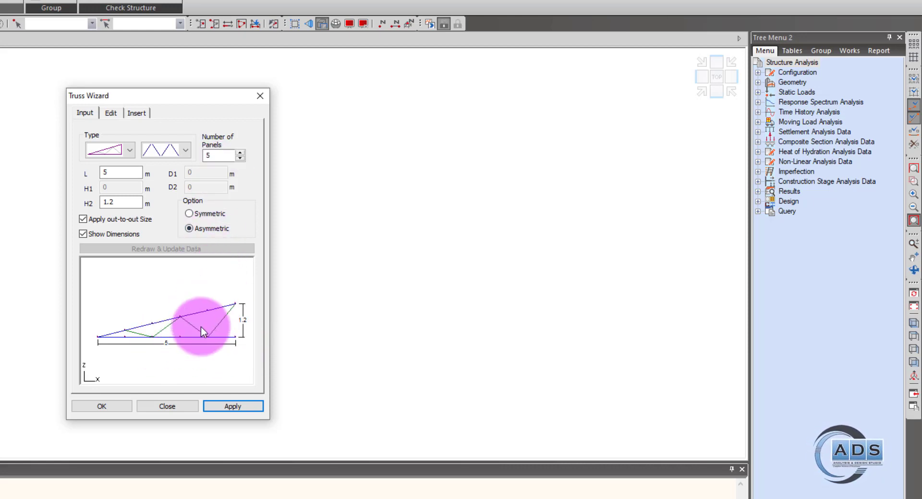
pyautogui.click(207, 214)
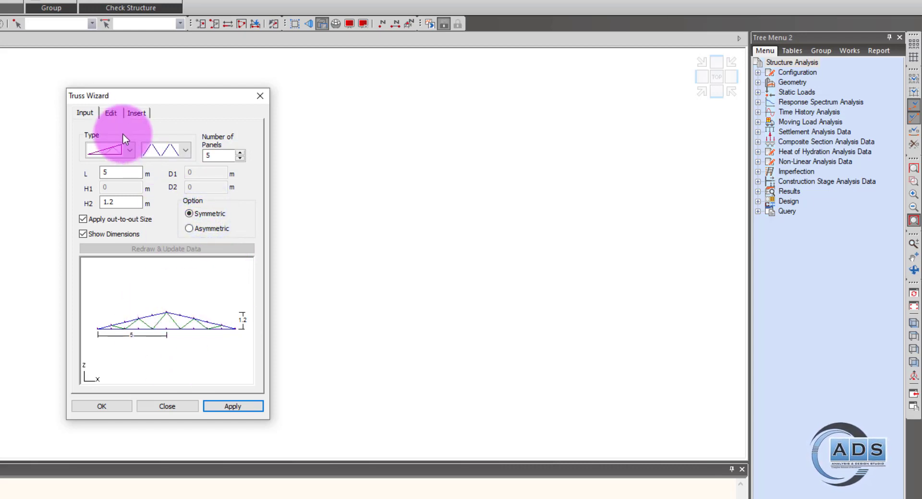
pyautogui.click(116, 113)
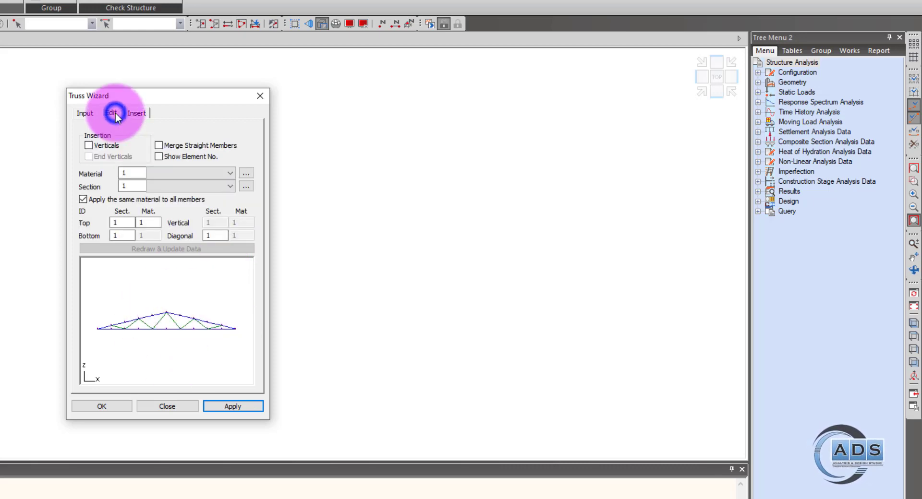
pyautogui.click(109, 147)
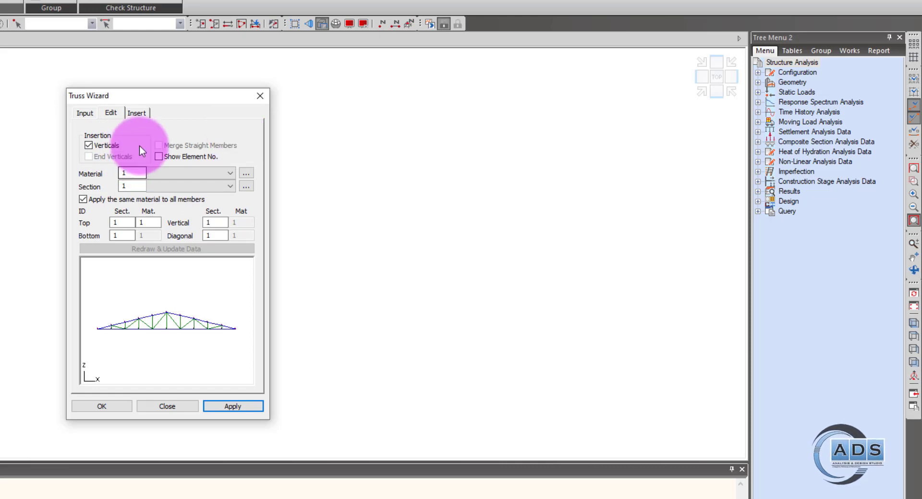
# Insert the truss at point 0, 0, 0 with node numbers shown in the preview, and close the wizard
pyautogui.click(145, 113)
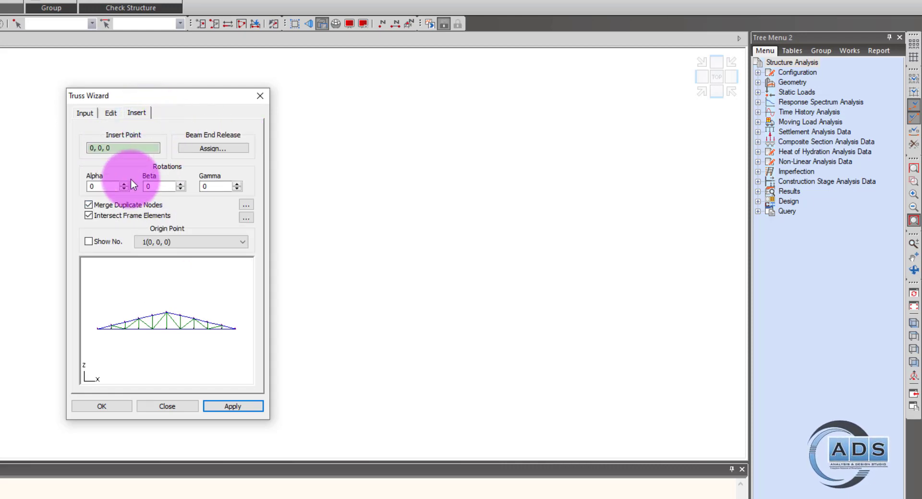
pyautogui.click(126, 147)
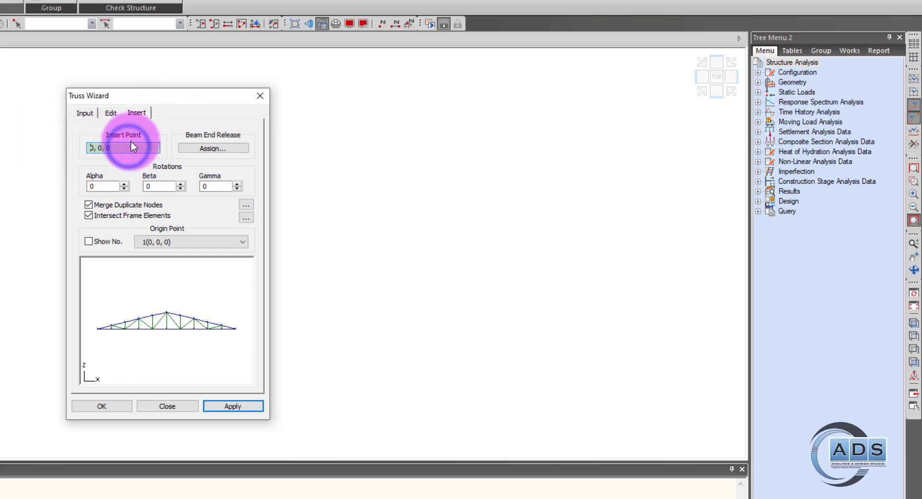
pyautogui.click(107, 242)
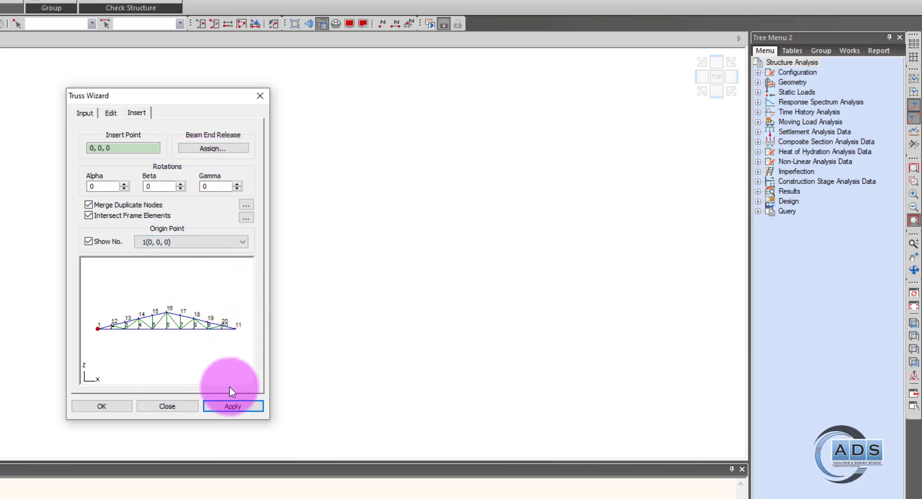
pyautogui.click(233, 407)
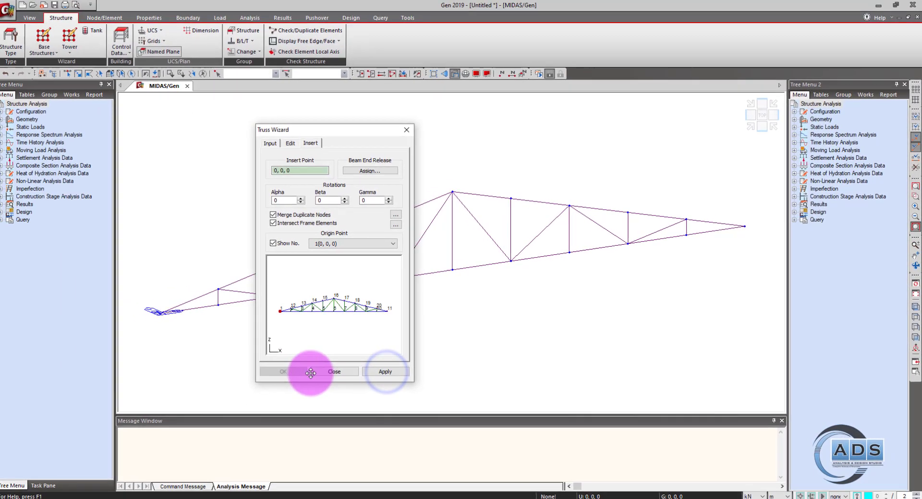
pyautogui.click(167, 406)
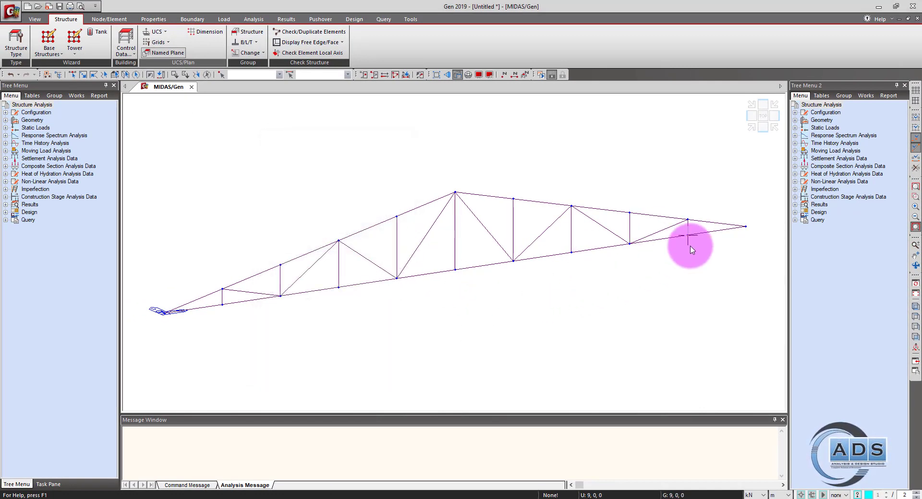
# Orbit around the inserted truss and set the view to its front elevation
pyautogui.keyDown('ctrl'); pyautogui.moveTo(457, 283); pyautogui.dragTo(502, 276, button='middle'); pyautogui.keyUp('ctrl')
pyautogui.keyDown('ctrl'); pyautogui.moveTo(502, 307); pyautogui.dragTo(523, 305, button='middle'); pyautogui.keyUp('ctrl')
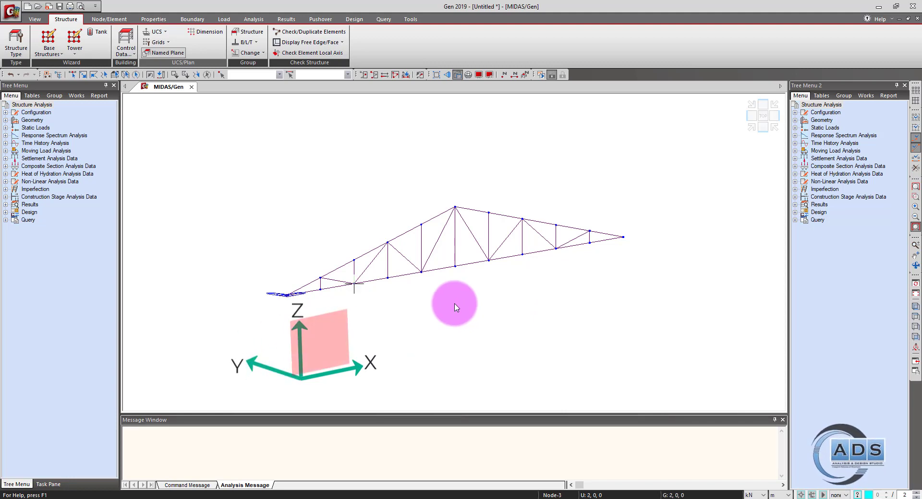
pyautogui.click(776, 126)
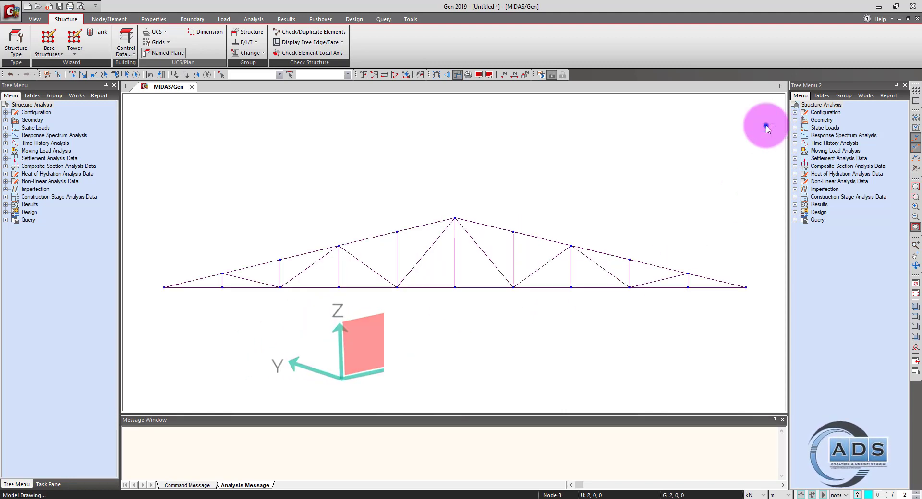
# Select the beam elements and the truss elements in turn from the Works tree to examine which members they cover, and clear the selection
pyautogui.click(76, 95)
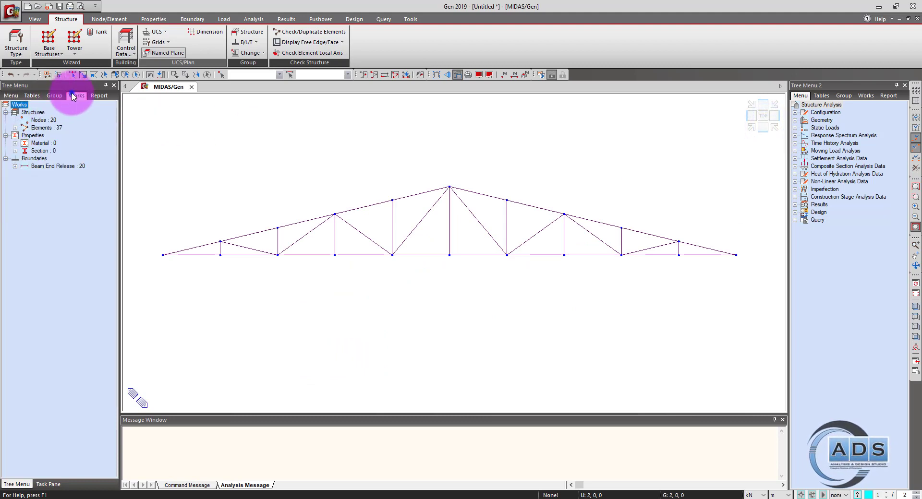
pyautogui.click(14, 128)
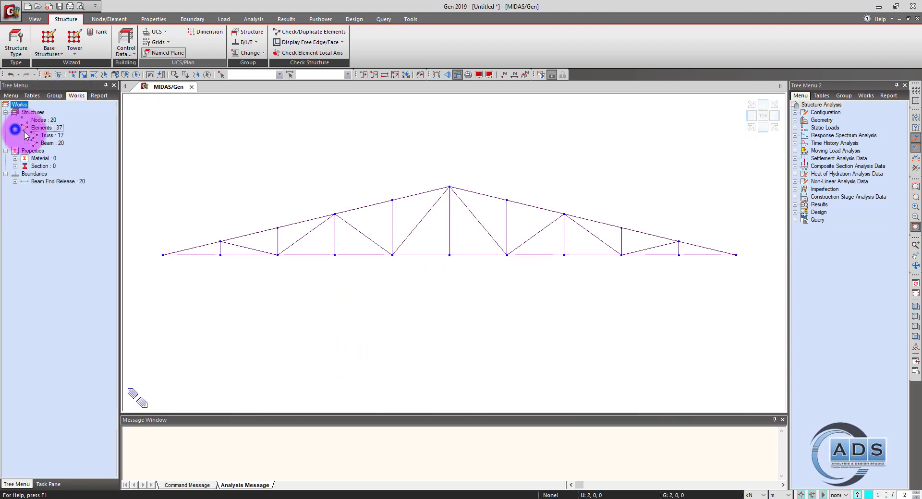
pyautogui.rightClick(47, 144)
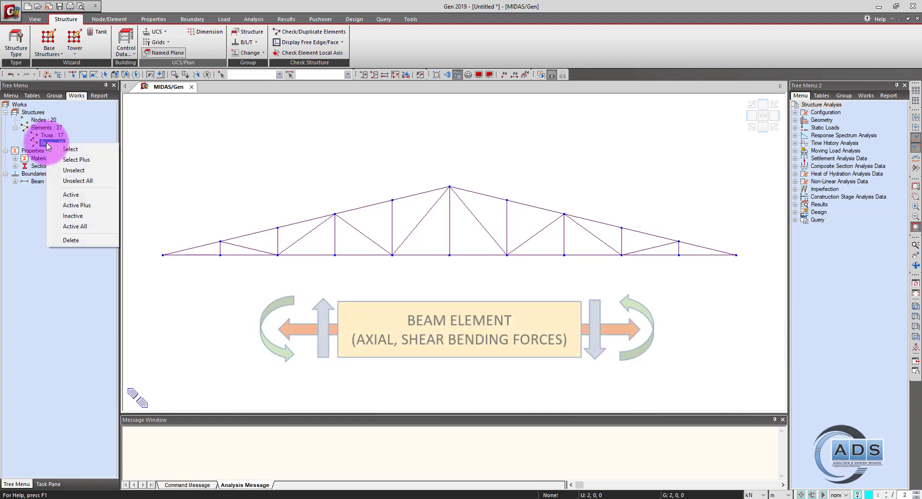
pyautogui.click(63, 152)
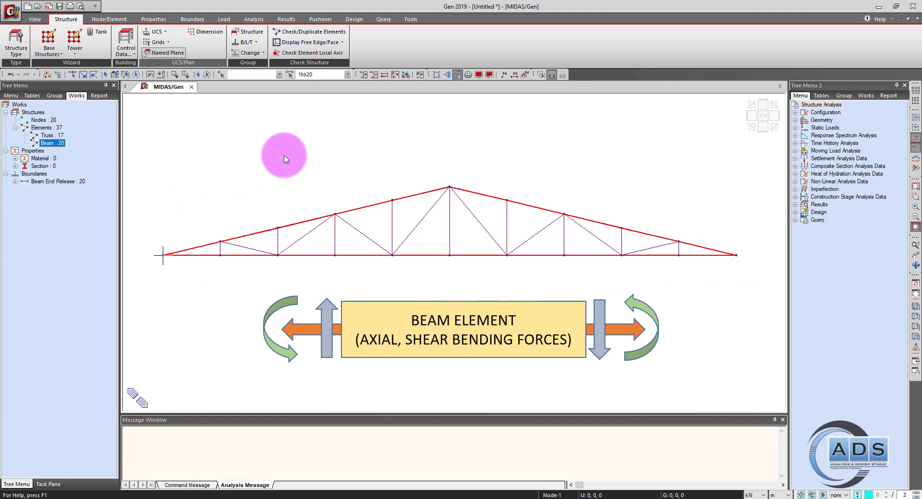
pyautogui.rightClick(61, 140)
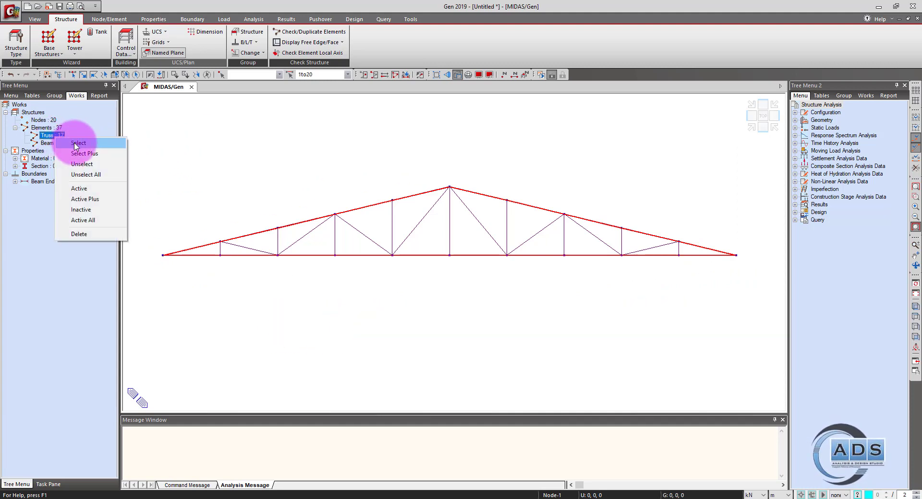
pyautogui.click(75, 144)
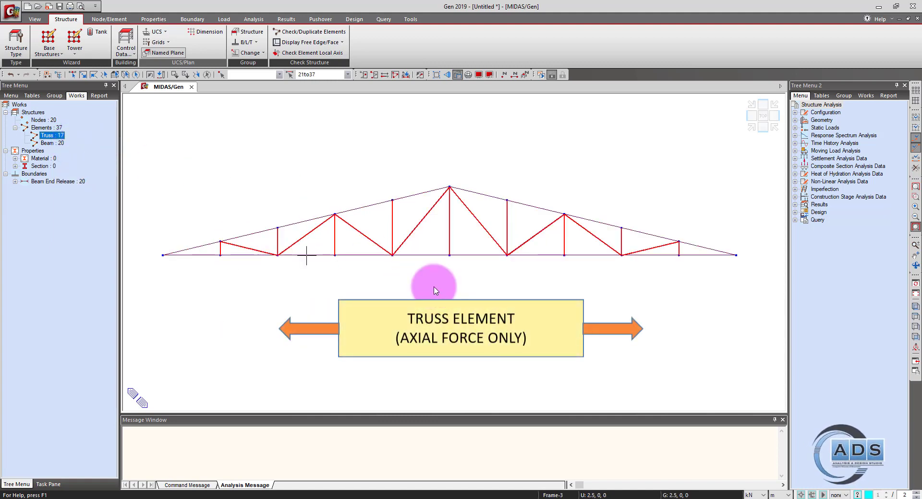
pyautogui.click(591, 158)
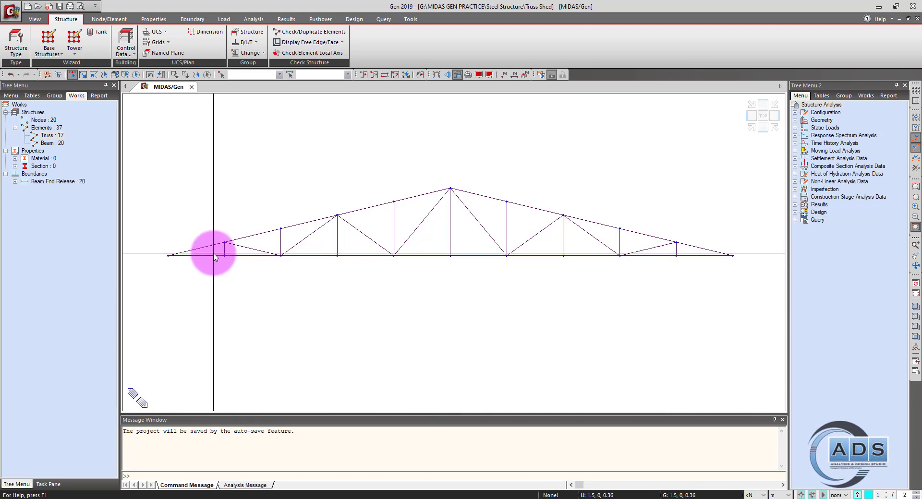
# Select all bottom chord segments of the truss one by one to examine how the chord is divided, and clear the selection
pyautogui.click(216, 251)
pyautogui.click(243, 255)
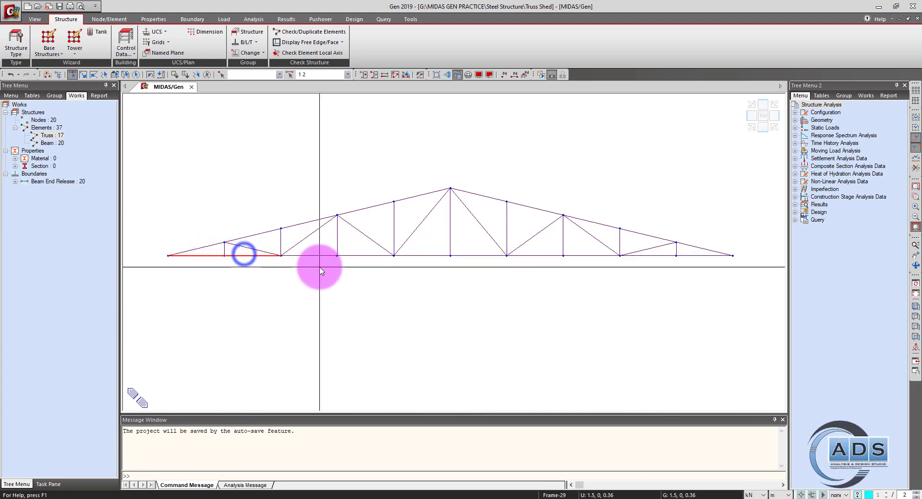
pyautogui.click(319, 266)
pyautogui.click(358, 266)
pyautogui.click(440, 264)
pyautogui.click(471, 258)
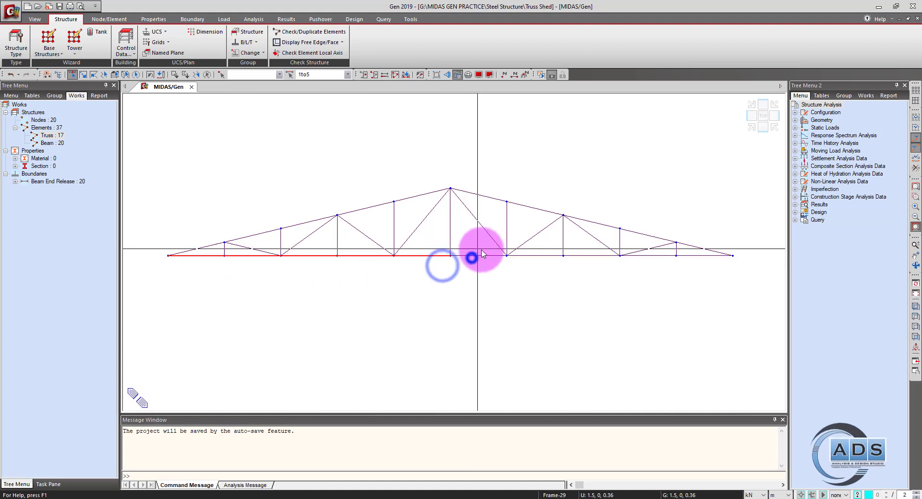
pyautogui.click(536, 264)
pyautogui.click(478, 255)
pyautogui.click(537, 259)
pyautogui.click(596, 264)
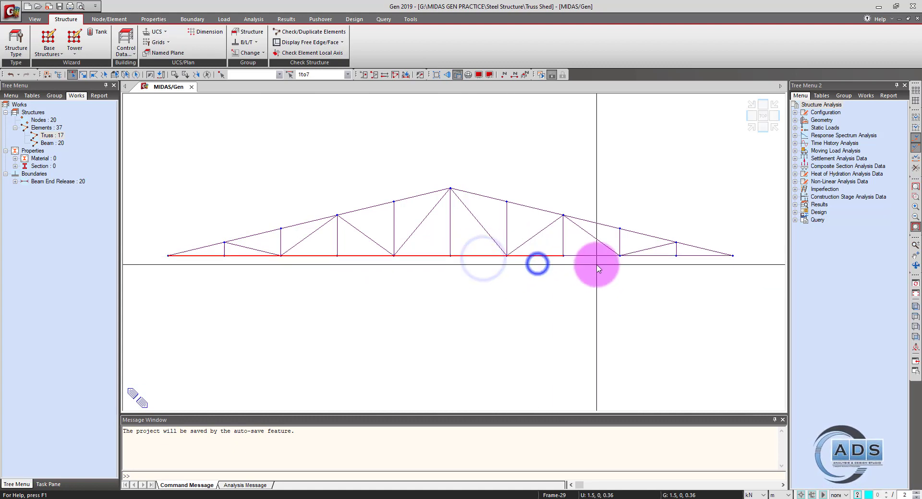
pyautogui.click(649, 265)
pyautogui.click(700, 262)
pyautogui.click(288, 273)
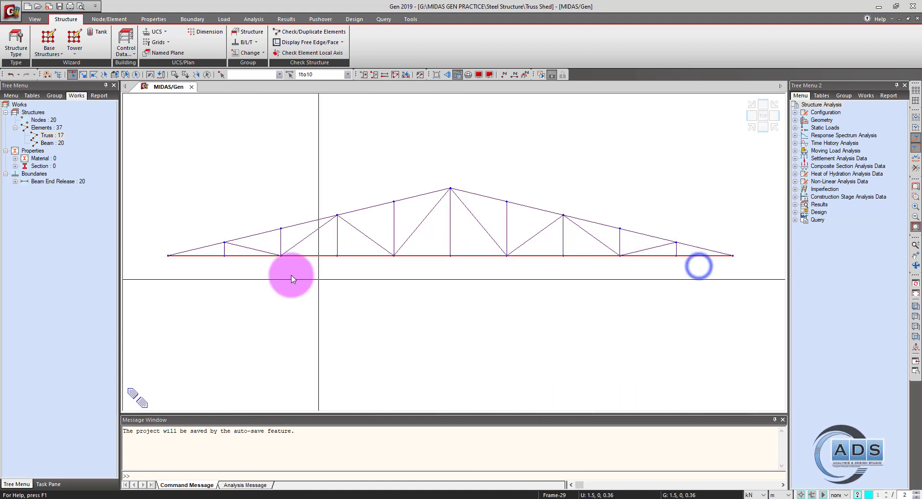
pyautogui.click(513, 283)
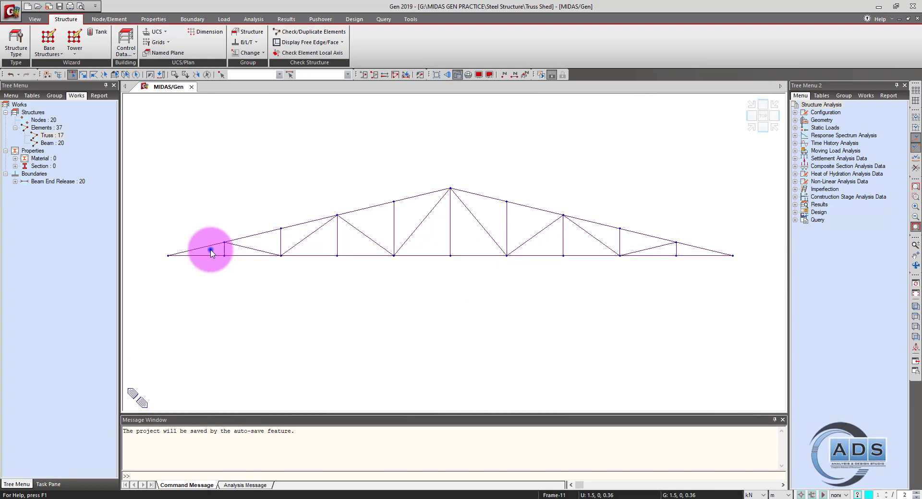
# Select the left slope's top chord segments one by one to examine how they are divided, and clear the selection
pyautogui.click(210, 250)
pyautogui.click(261, 239)
pyautogui.click(310, 220)
pyautogui.click(376, 207)
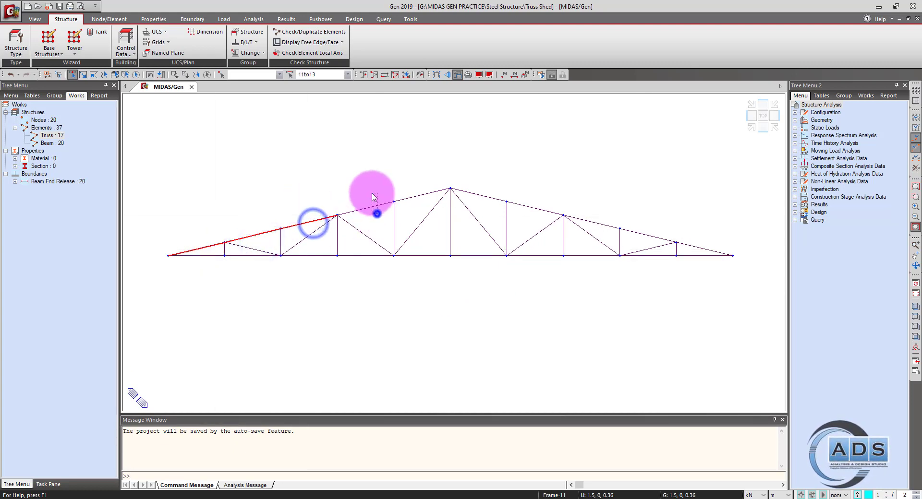
pyautogui.click(420, 188)
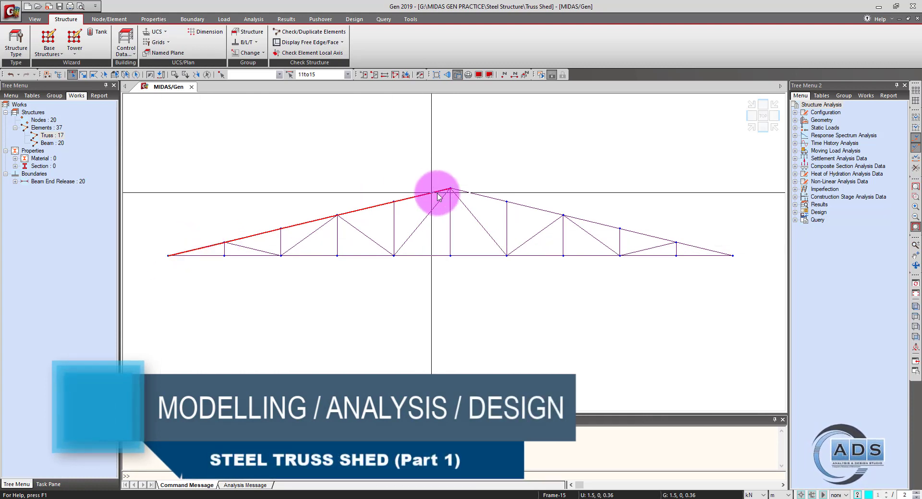
pyautogui.press('Escape')
# Select the right slope's top chord segments individually to examine their division, and clear the selection
pyautogui.click(480, 192)
pyautogui.click(496, 197)
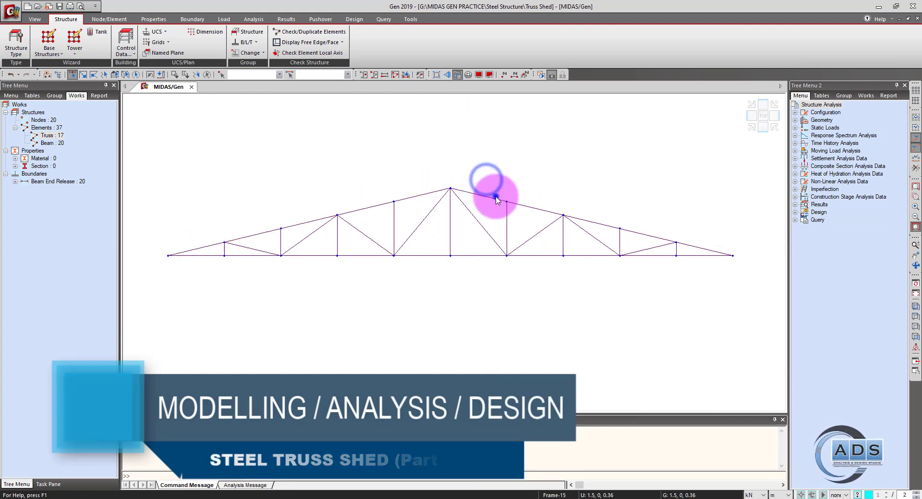
pyautogui.click(538, 206)
pyautogui.click(586, 216)
pyautogui.click(644, 228)
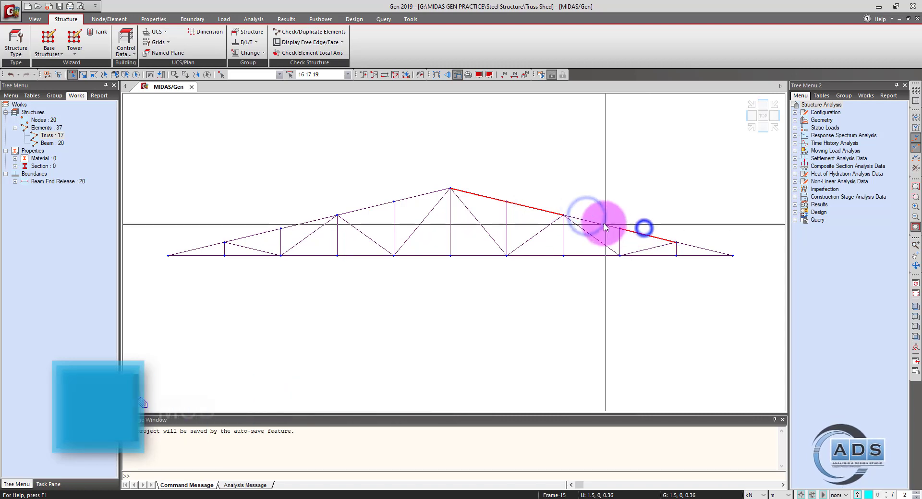
pyautogui.click(597, 218)
pyautogui.click(698, 243)
pyautogui.press('Escape')
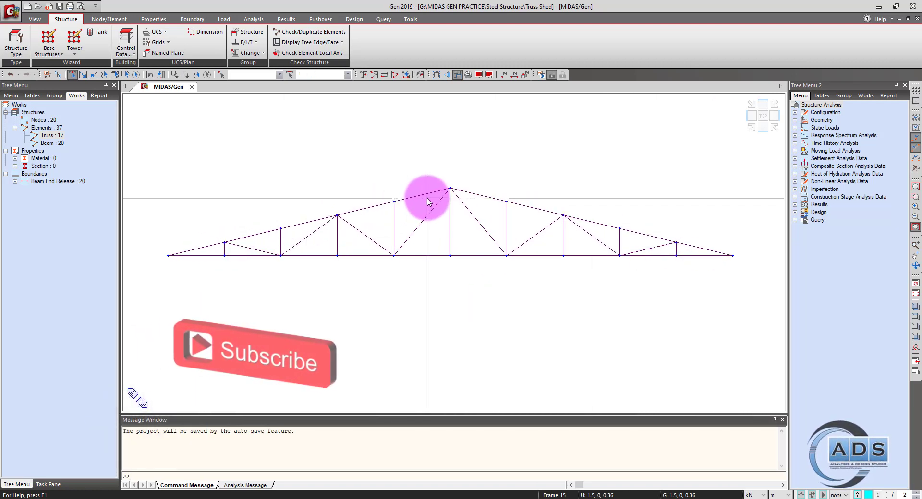
pyautogui.moveTo(433, 185)
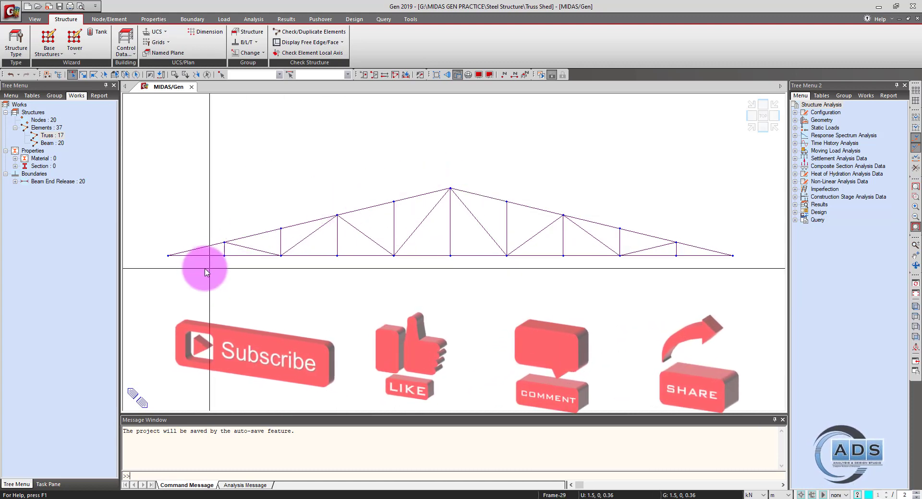
# Extrude the truss's two end support nodes into beam-type columns with a translation of 0,0,-5 m, one time
pyautogui.scroll(-1, 500, 312)
pyautogui.moveTo(185, 251); pyautogui.dragTo(207, 277)
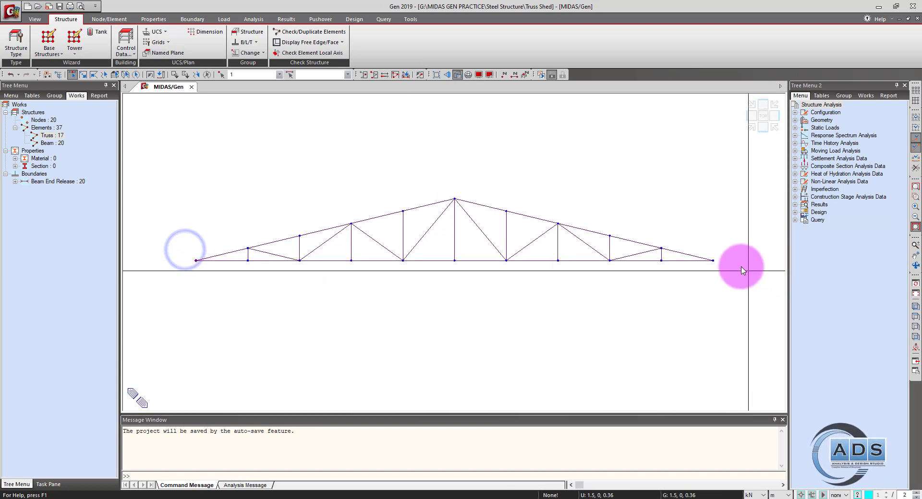
pyautogui.moveTo(701, 249); pyautogui.dragTo(730, 279)
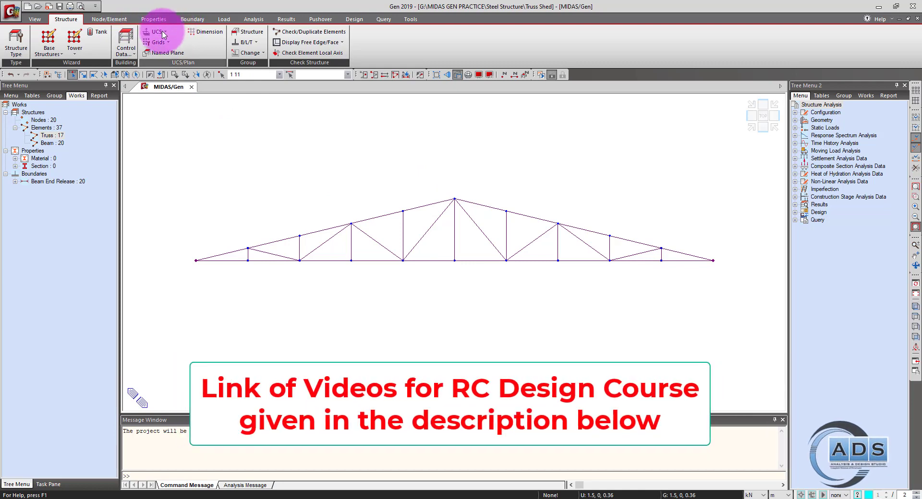
pyautogui.click(108, 20)
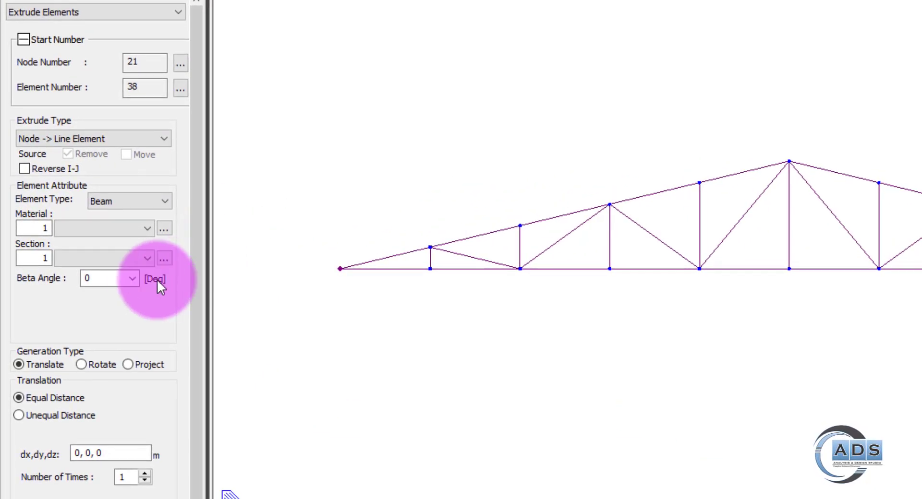
pyautogui.click(136, 450)
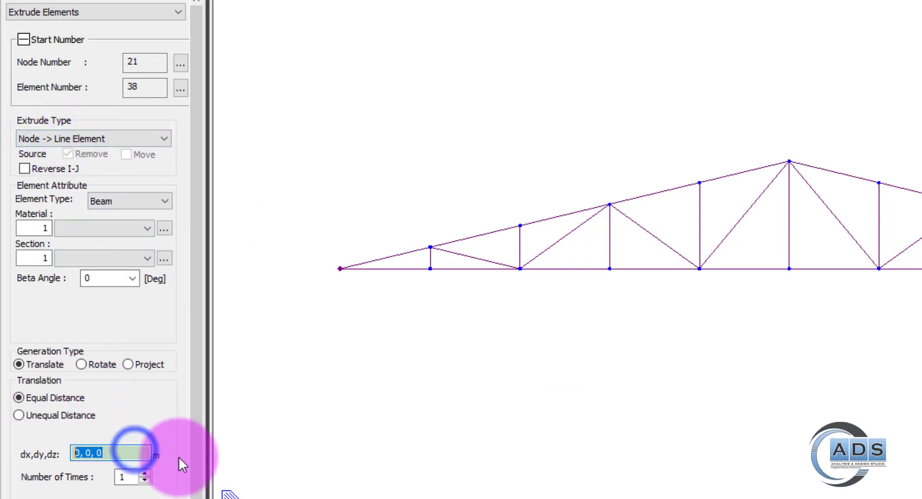
pyautogui.write('0,')
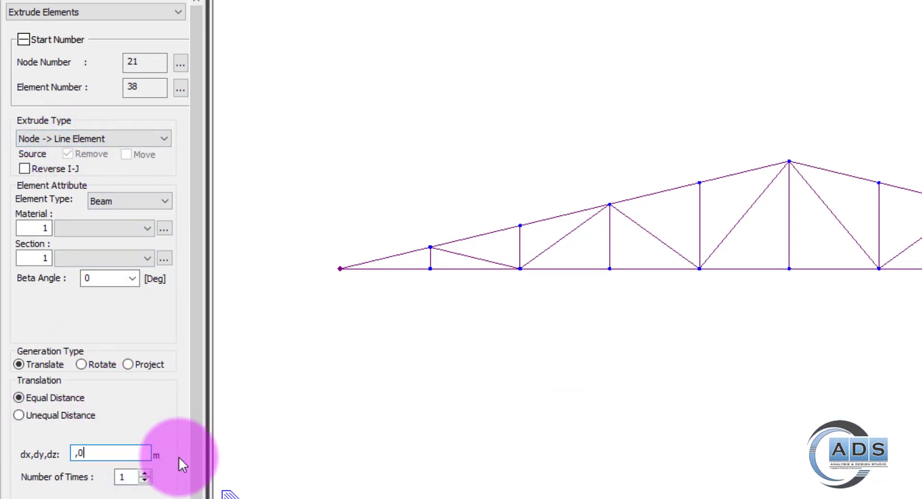
pyautogui.write('0,-')
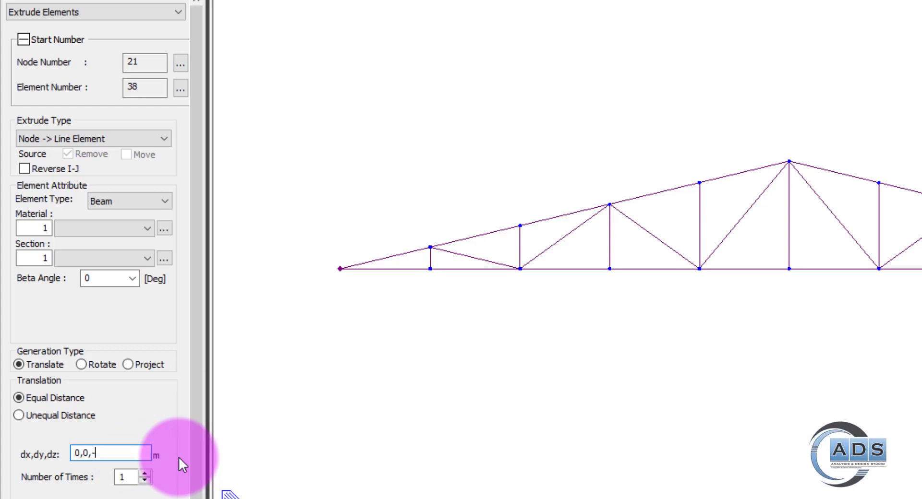
pyautogui.write('5')
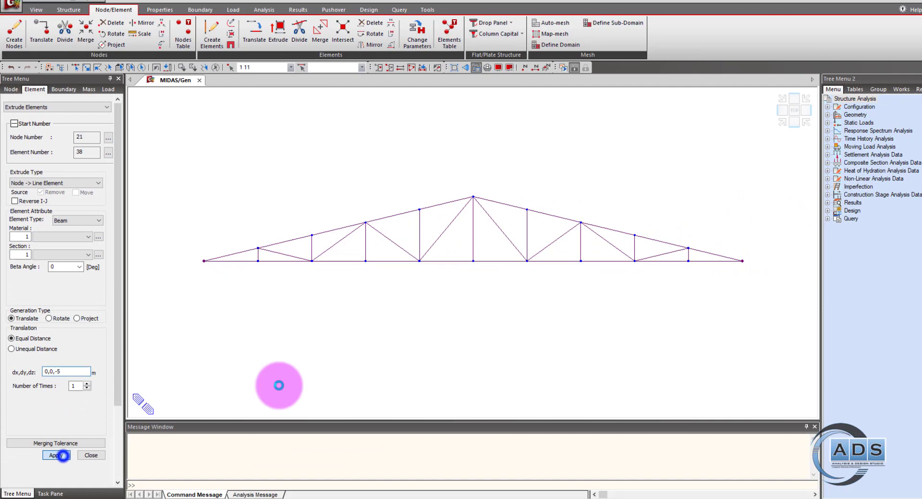
pyautogui.click(54, 447)
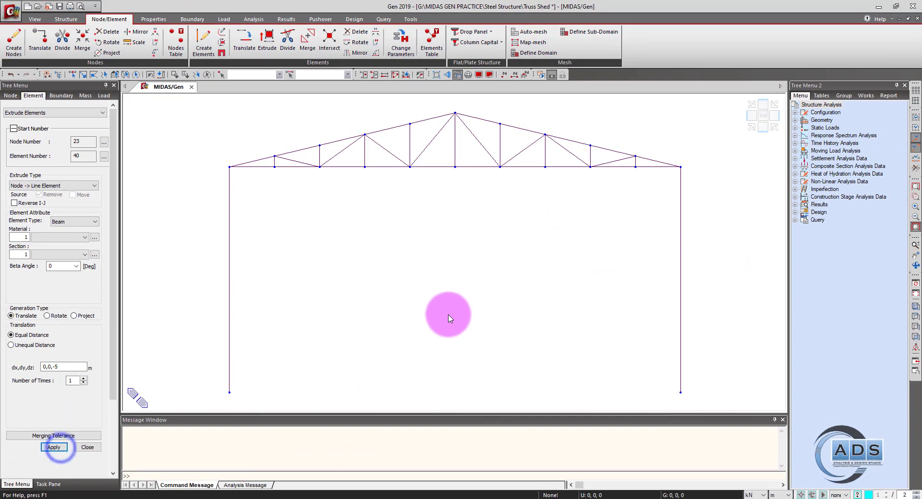
# Select the end segments of the bottom chord to examine where the truss meets the columns, and clear the selection
pyautogui.moveTo(417, 238); pyautogui.dragTo(415, 280, button='middle')
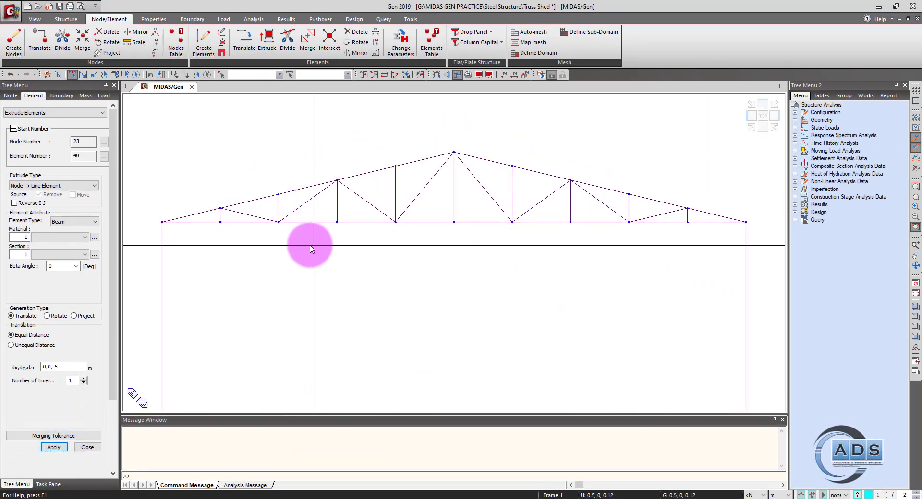
pyautogui.click(307, 245)
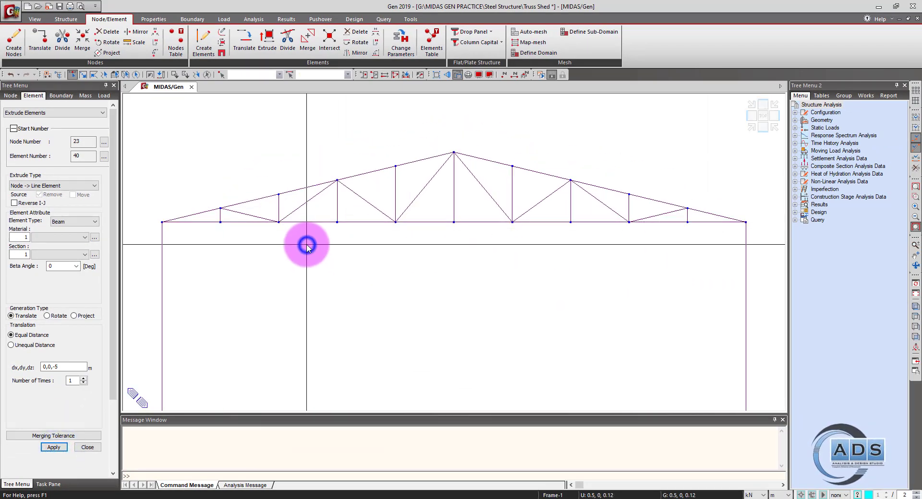
pyautogui.click(204, 223)
pyautogui.click(705, 224)
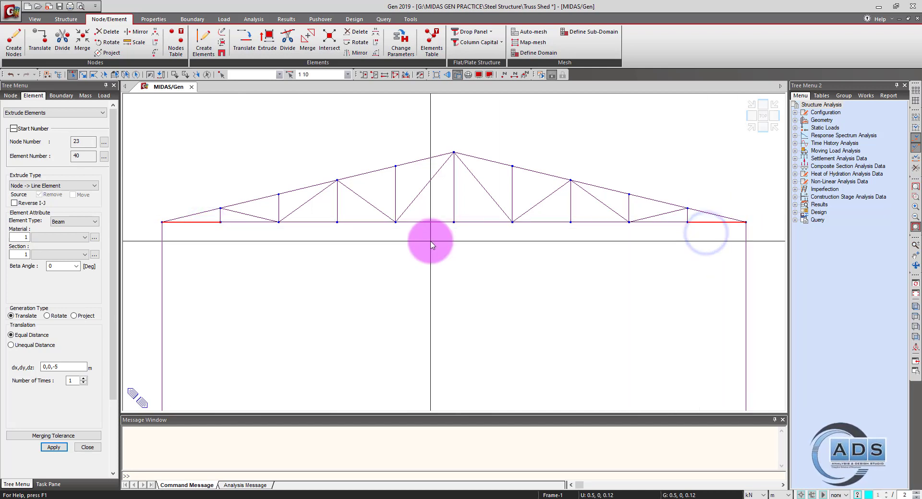
pyautogui.click(203, 215)
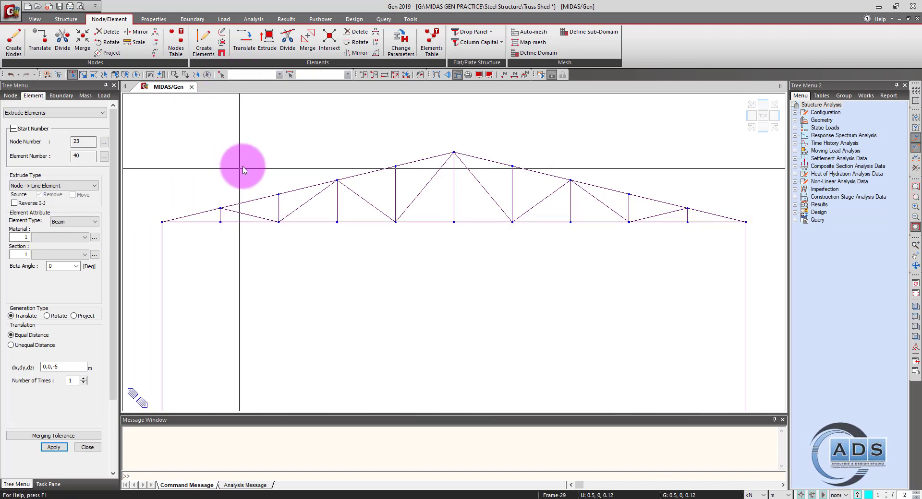
# Turn on the display of the elements' Local Direction
pyautogui.click(478, 75)
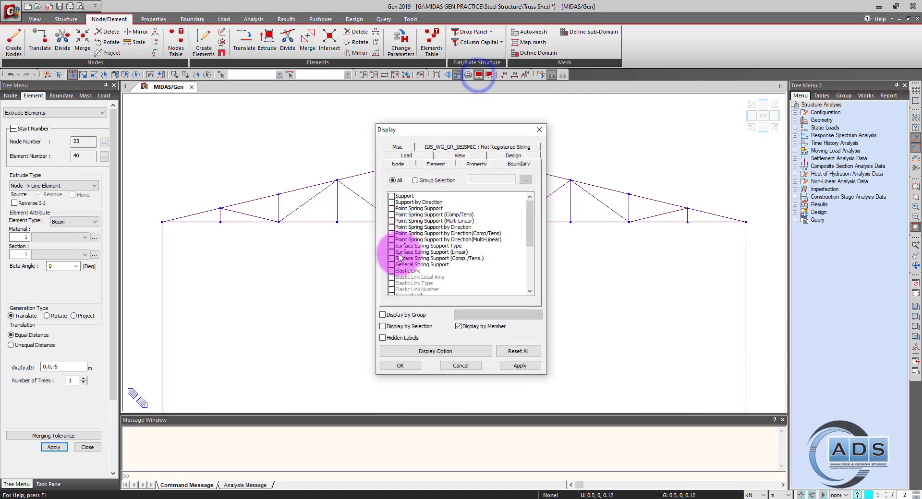
pyautogui.click(437, 164)
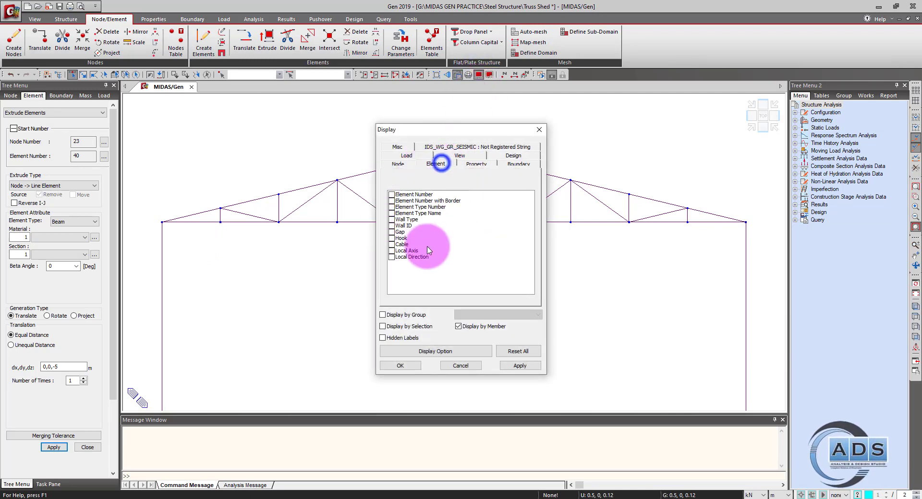
pyautogui.click(393, 257)
pyautogui.click(401, 365)
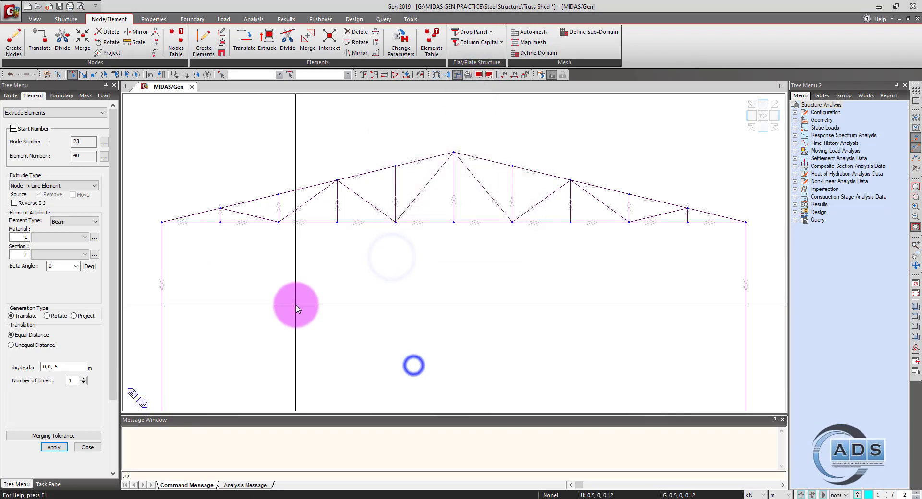
# Select the chord segments at the supports and the ridge to examine their local directions, and clear the selection
pyautogui.keyDown('ctrl'); pyautogui.moveTo(219, 208); pyautogui.dragTo(223, 238); pyautogui.keyUp('ctrl')
pyautogui.moveTo(380, 274); pyautogui.dragTo(365, 263, button='middle')
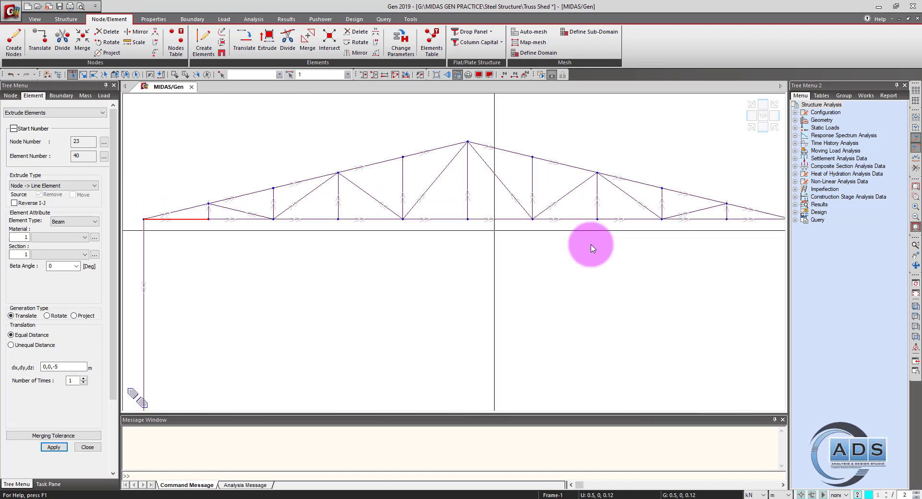
pyautogui.moveTo(697, 246); pyautogui.dragTo(687, 250, button='middle')
pyautogui.click(725, 226)
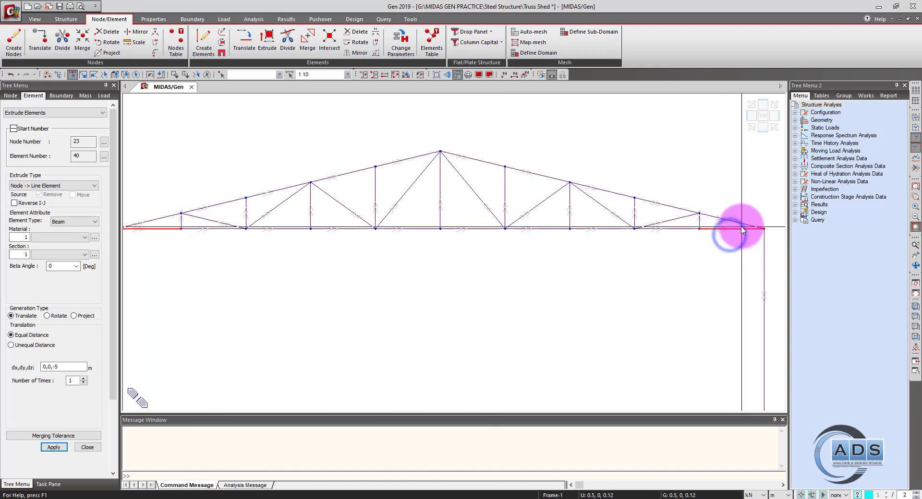
pyautogui.moveTo(414, 240); pyautogui.dragTo(449, 255, button='middle')
pyautogui.click(436, 177)
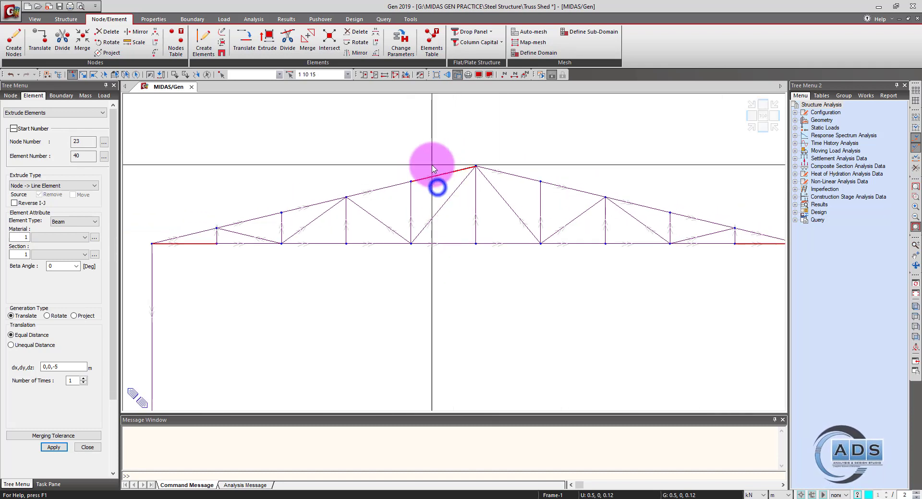
pyautogui.moveTo(629, 229); pyautogui.dragTo(562, 228, button='middle')
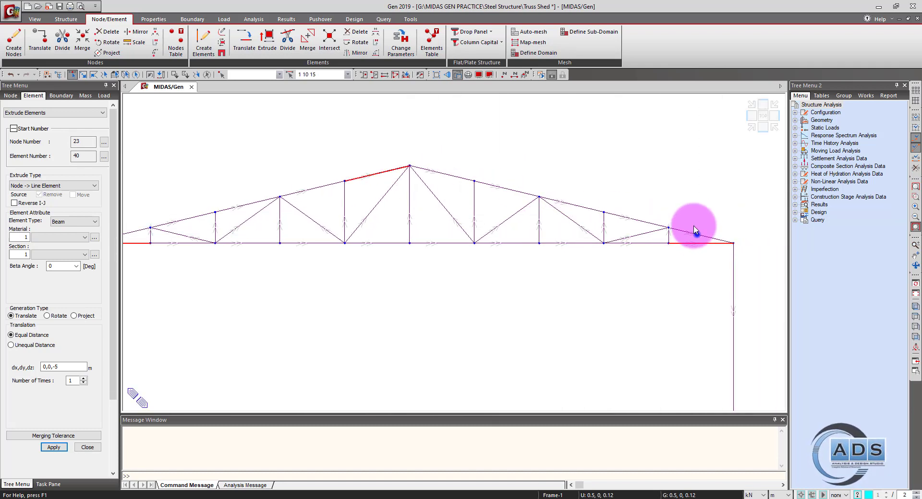
pyautogui.click(437, 168)
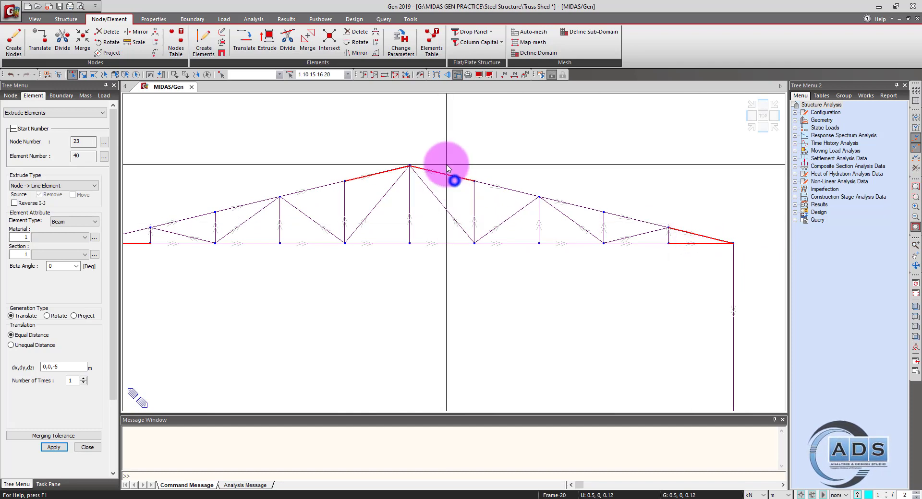
pyautogui.press('Escape')
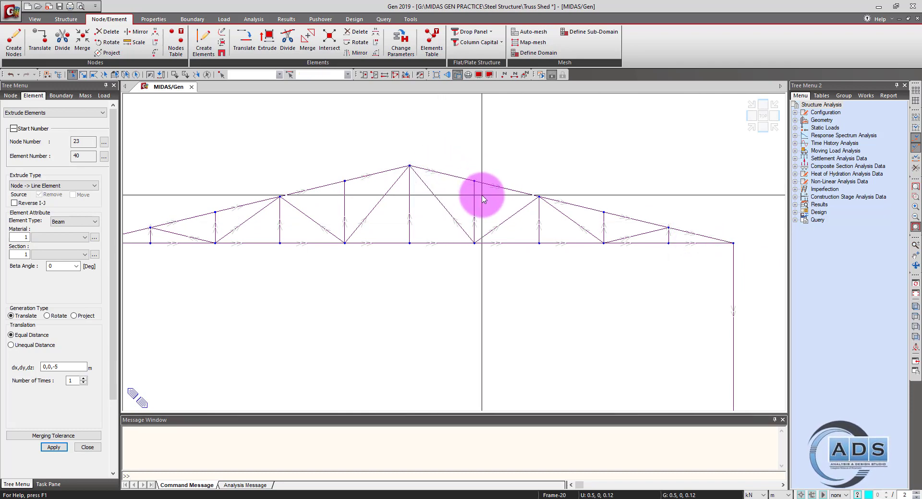
# Release My and Mz at the i-node of the left-end bottom and top chord segments and the first segment right of the ridge
pyautogui.moveTo(467, 234); pyautogui.dragTo(494, 211, button='middle')
pyautogui.scroll(-1, 493, 212)
pyautogui.moveTo(202, 229); pyautogui.dragTo(186, 184)
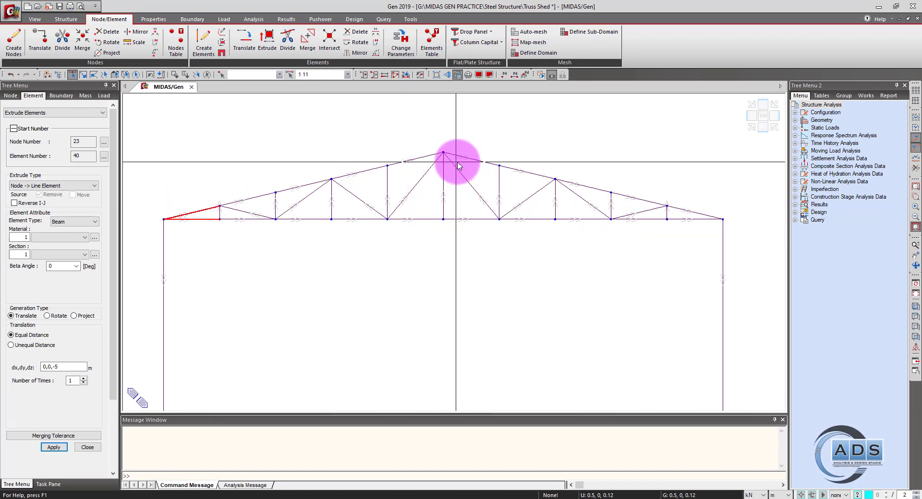
pyautogui.click(477, 163)
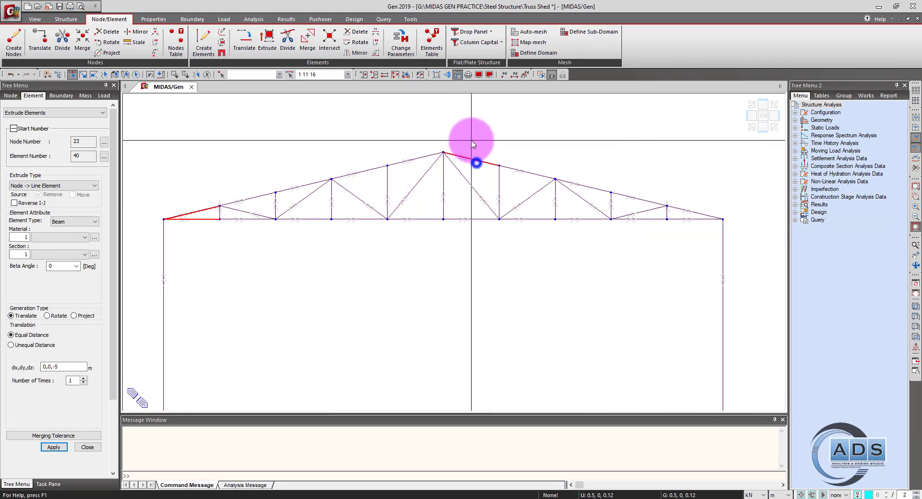
pyautogui.click(194, 20)
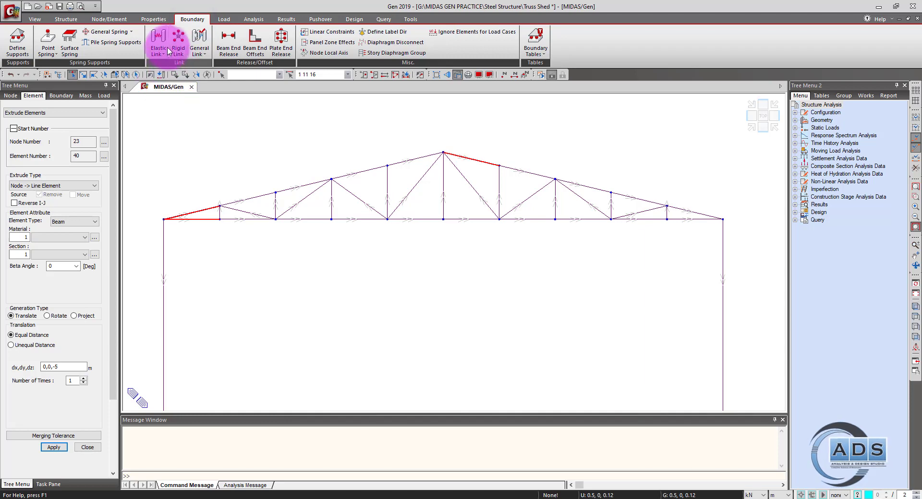
pyautogui.click(230, 42)
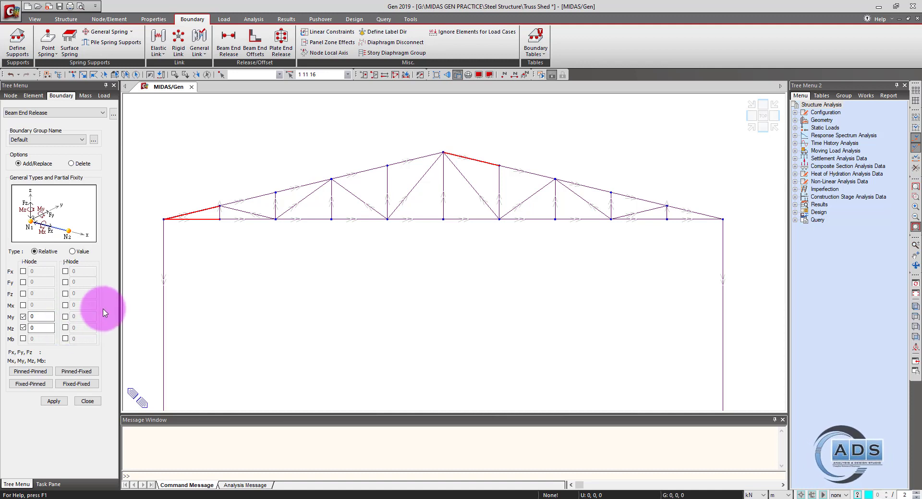
pyautogui.click(55, 402)
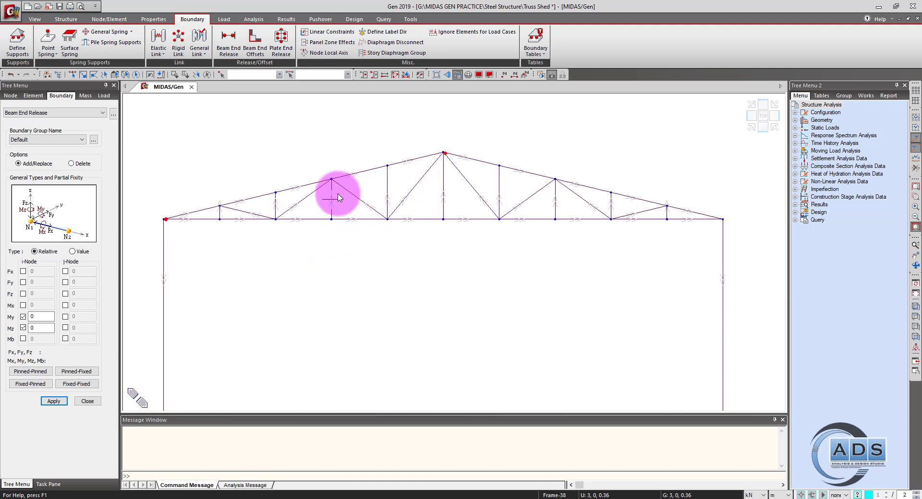
# Release My and Mz at the j-node of the right-end top and bottom chord segments and the segment left of the ridge
pyautogui.click(482, 167)
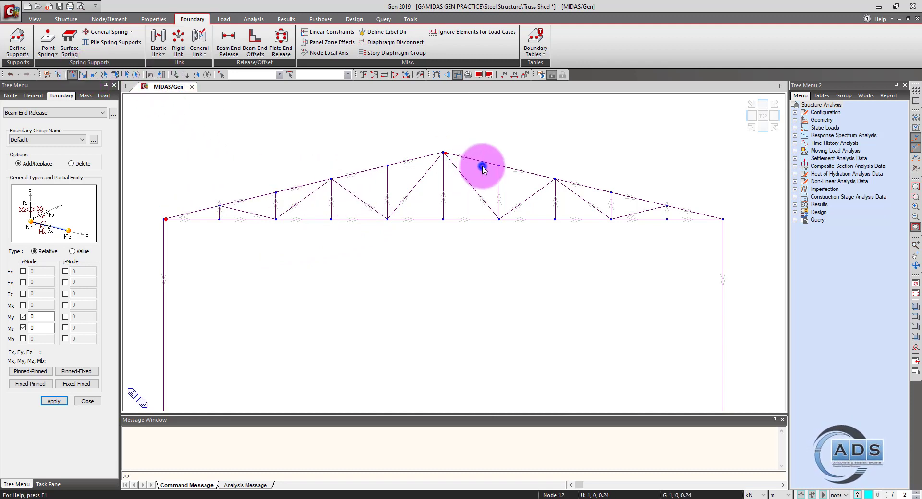
pyautogui.click(482, 165)
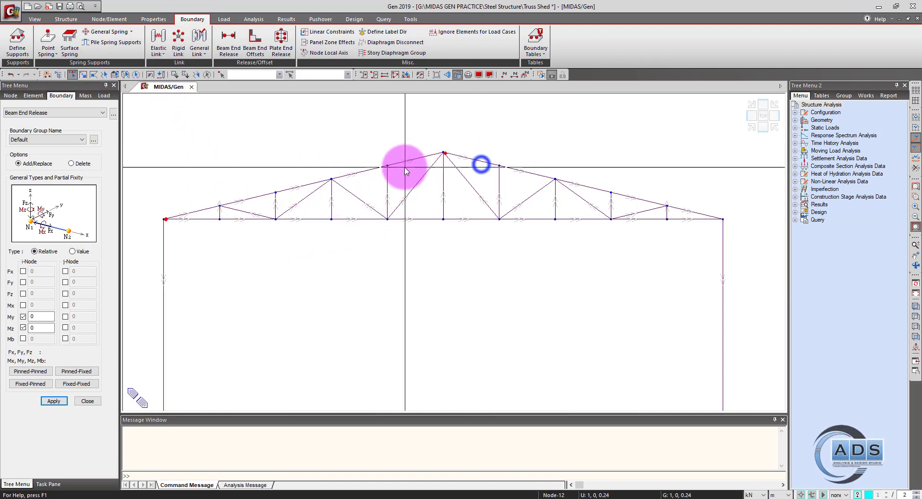
pyautogui.click(403, 167)
pyautogui.click(694, 231)
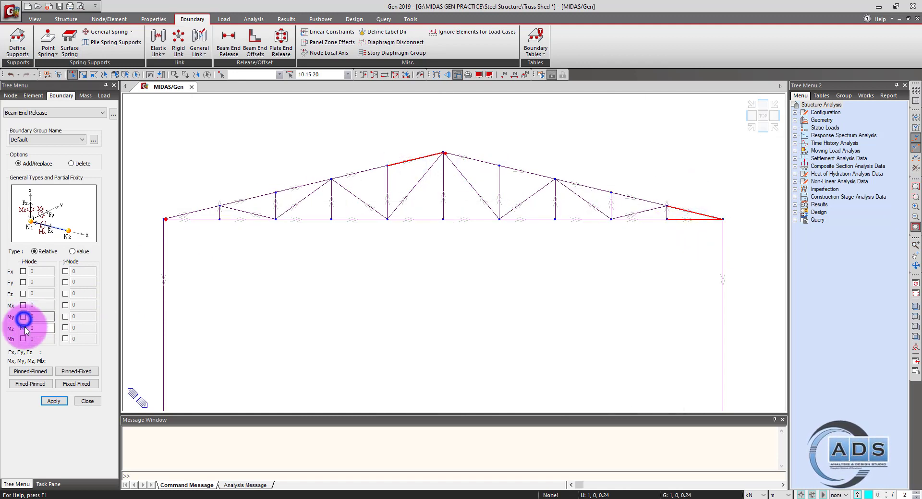
pyautogui.click(58, 404)
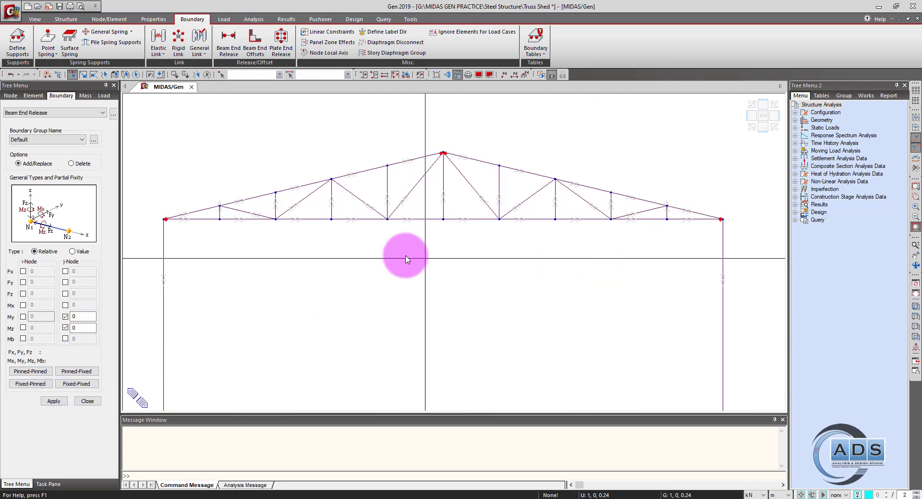
# Turn off the display of the elements' Local Direction
pyautogui.click(479, 75)
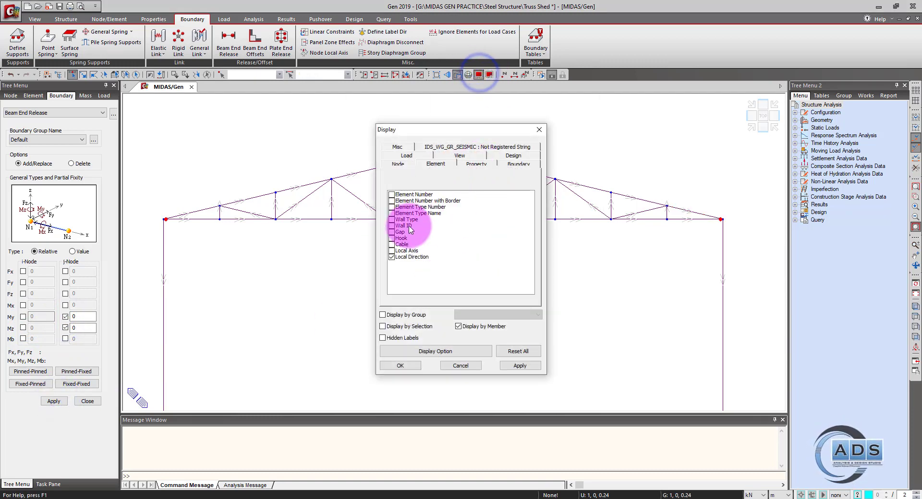
pyautogui.click(400, 366)
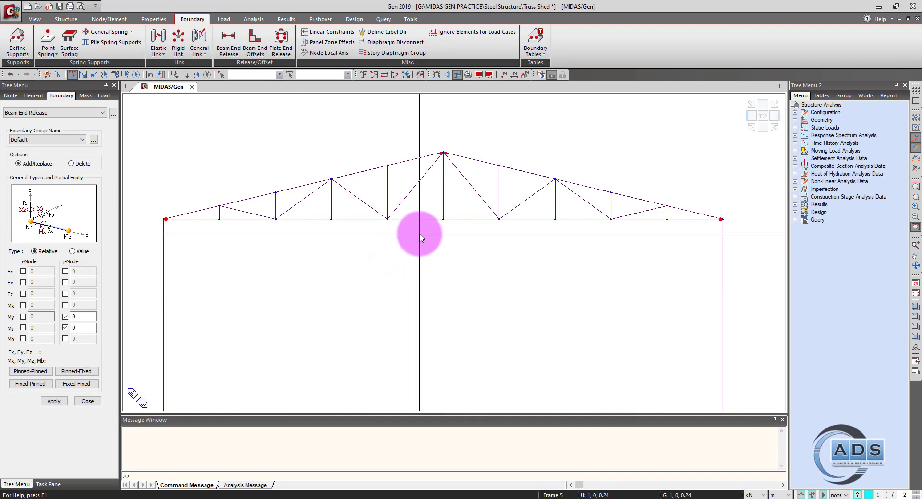
pyautogui.moveTo(420, 237); pyautogui.dragTo(472, 252, button='middle')
pyautogui.middleClick(473, 254)
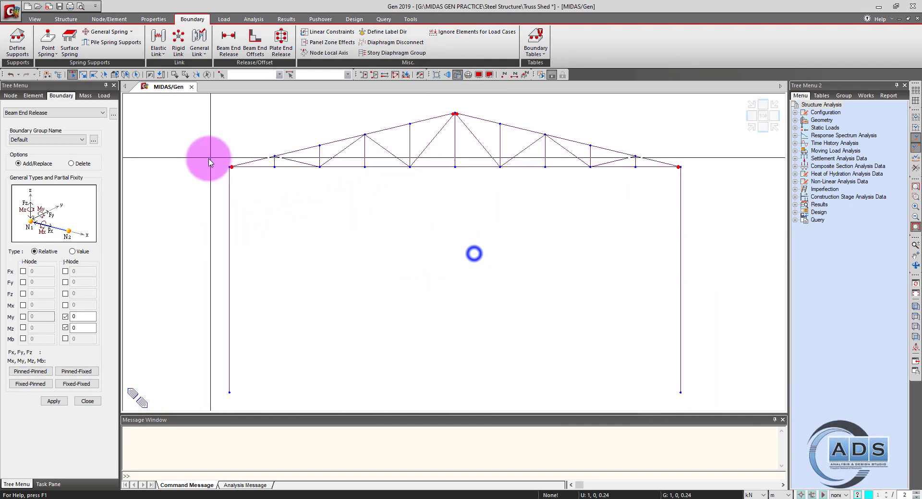
# Add a steel material using the ASTM(S) standard and the A36 grade
pyautogui.click(152, 19)
pyautogui.click(18, 41)
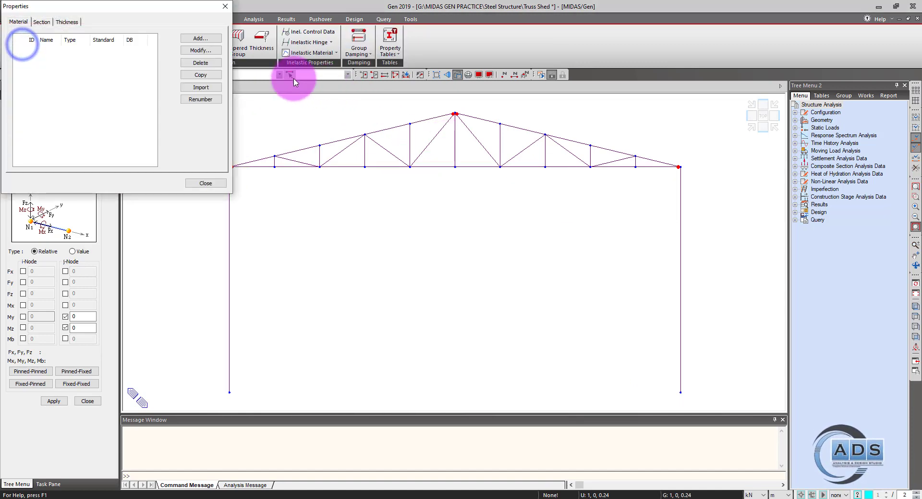
pyautogui.click(205, 42)
pyautogui.click(423, 63)
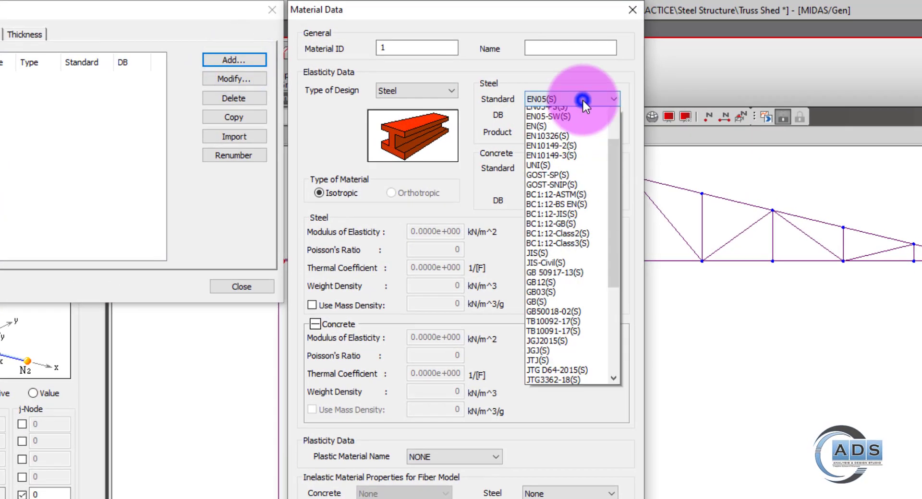
pyautogui.scroll(2, 576, 119)
pyautogui.click(568, 127)
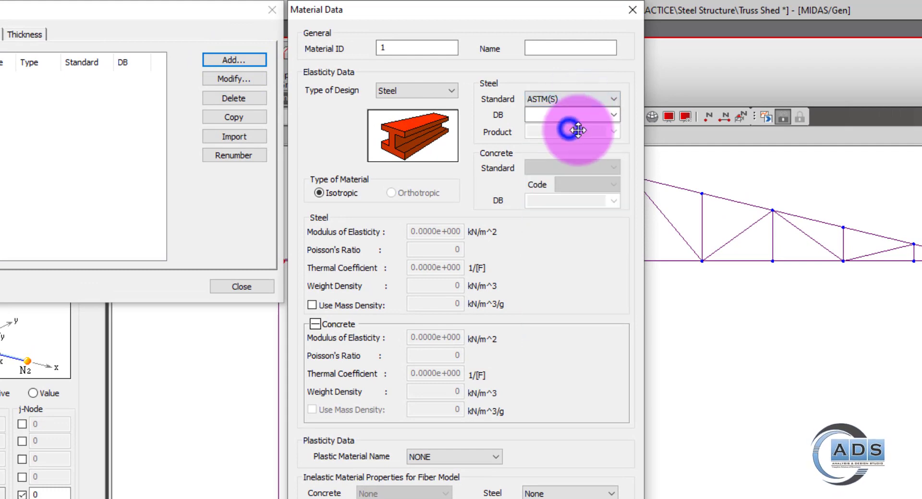
pyautogui.click(613, 116)
pyautogui.click(575, 133)
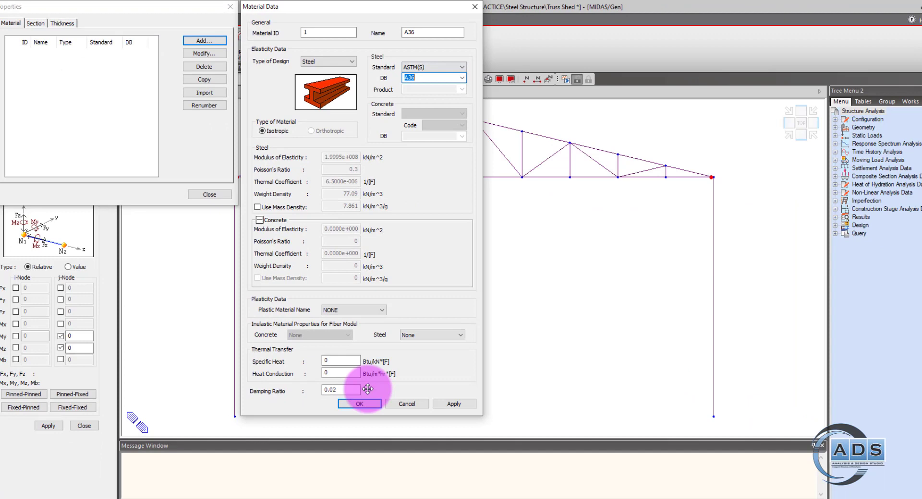
pyautogui.click(352, 382)
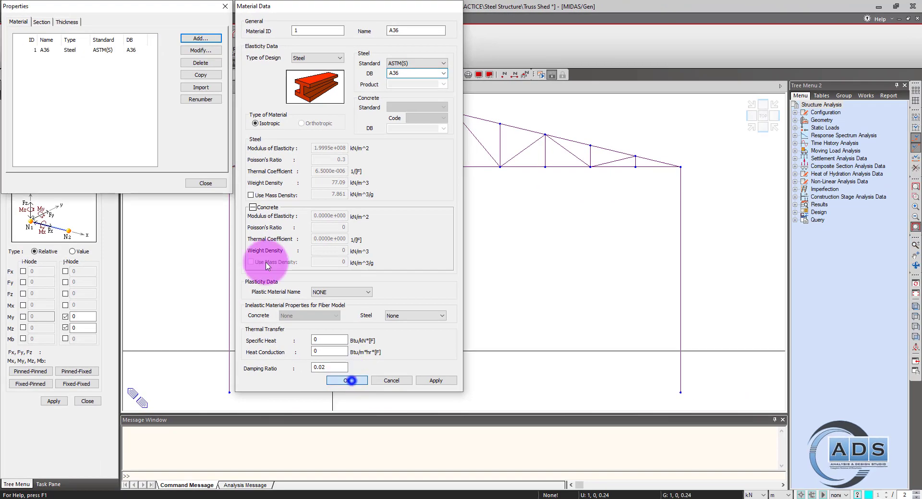
# Add a box section named Brace from the AISC10(SI) database with the size HSS50.8X50.8X3.2
pyautogui.click(41, 21)
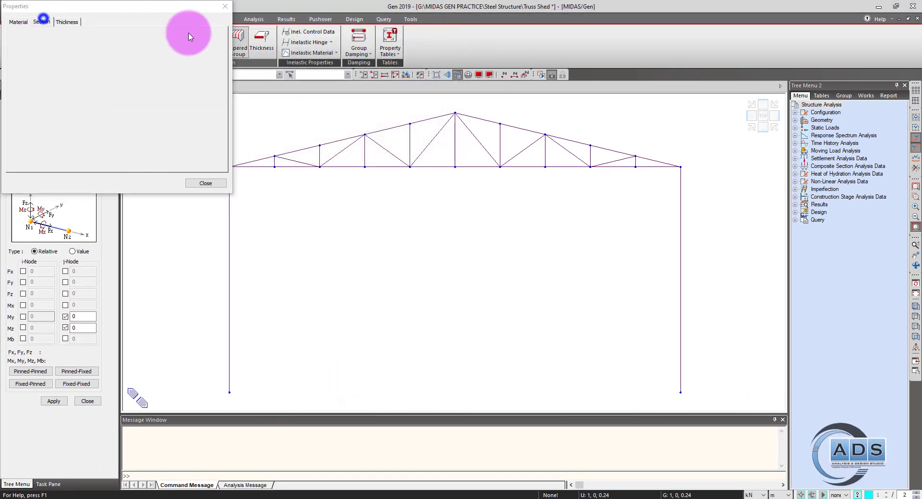
pyautogui.click(201, 38)
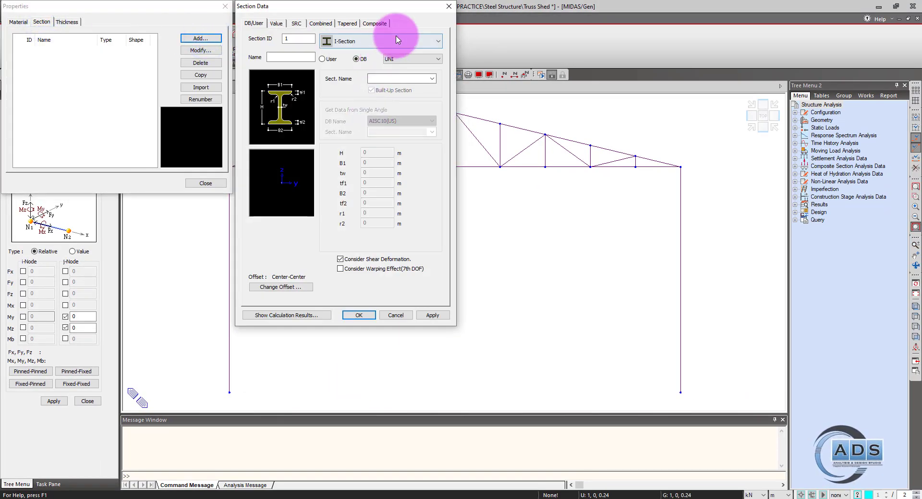
pyautogui.click(396, 37)
pyautogui.click(390, 102)
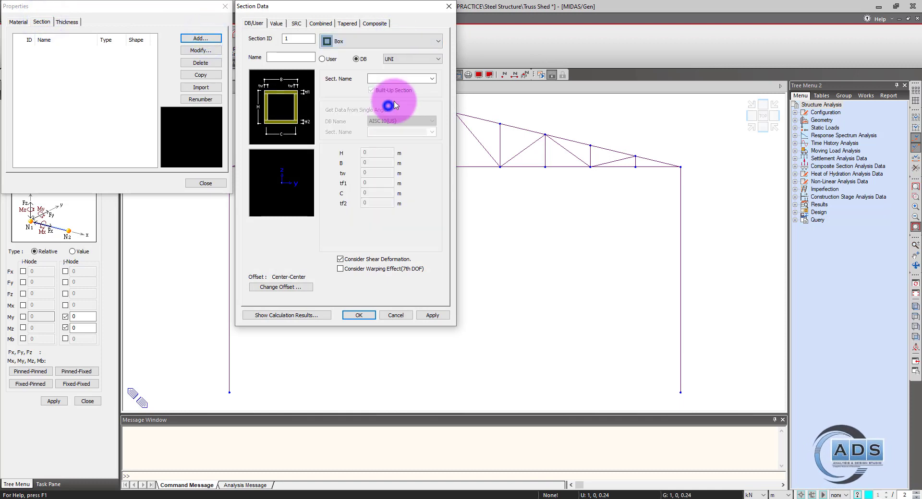
pyautogui.click(405, 59)
pyautogui.click(403, 74)
pyautogui.click(432, 78)
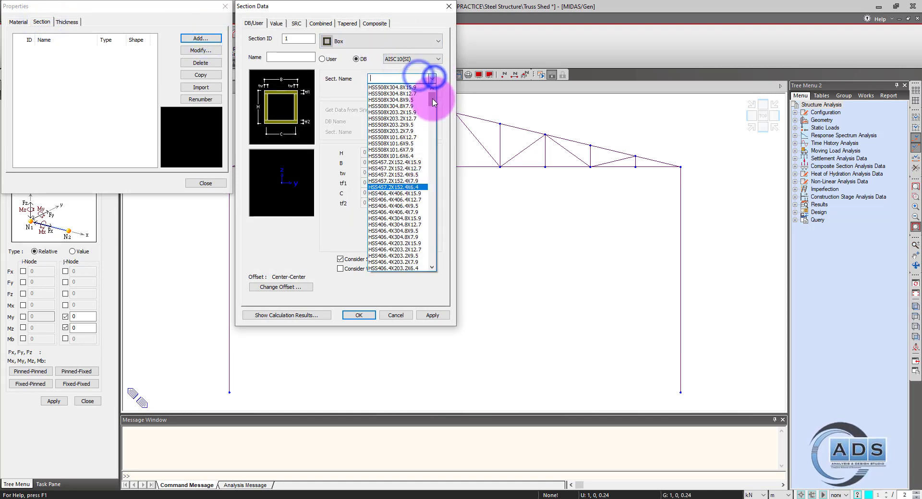
pyautogui.scroll(-15, 408, 240)
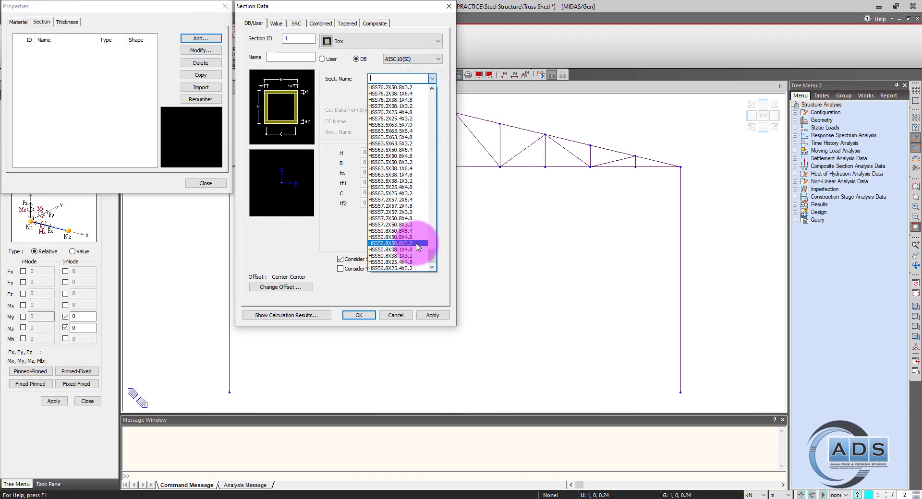
pyautogui.click(417, 246)
pyautogui.moveTo(270, 57); pyautogui.dragTo(322, 61)
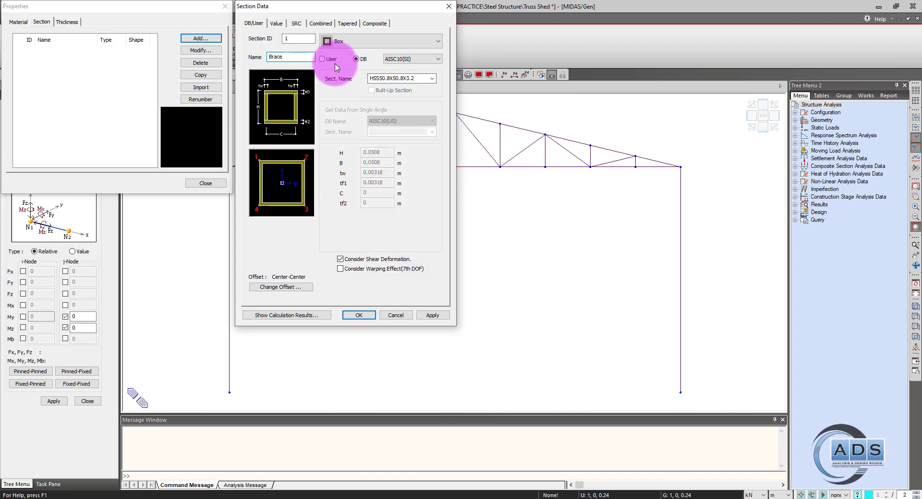
pyautogui.click(358, 315)
pyautogui.click(201, 38)
pyautogui.click(380, 42)
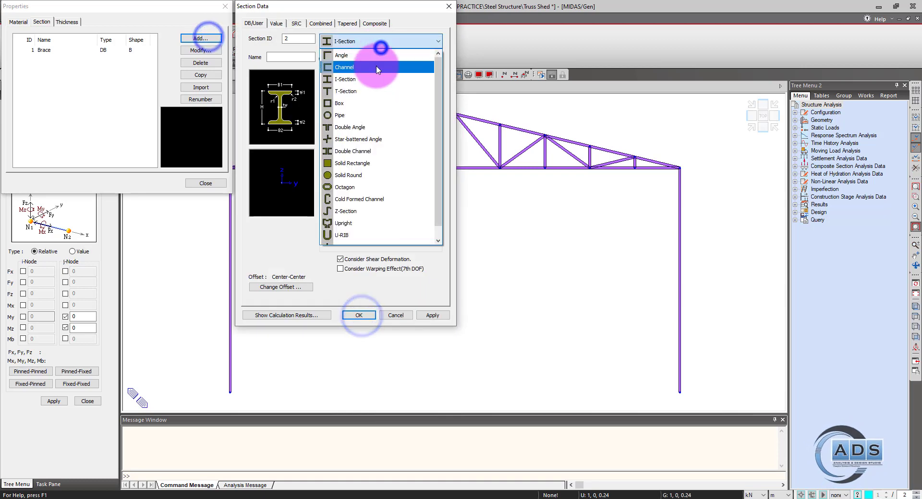
pyautogui.click(365, 103)
pyautogui.click(449, 7)
# Copy the Brace section and change the copy to HSS152.4X152.4X3.2 with the name Chords
pyautogui.click(47, 49)
pyautogui.click(203, 75)
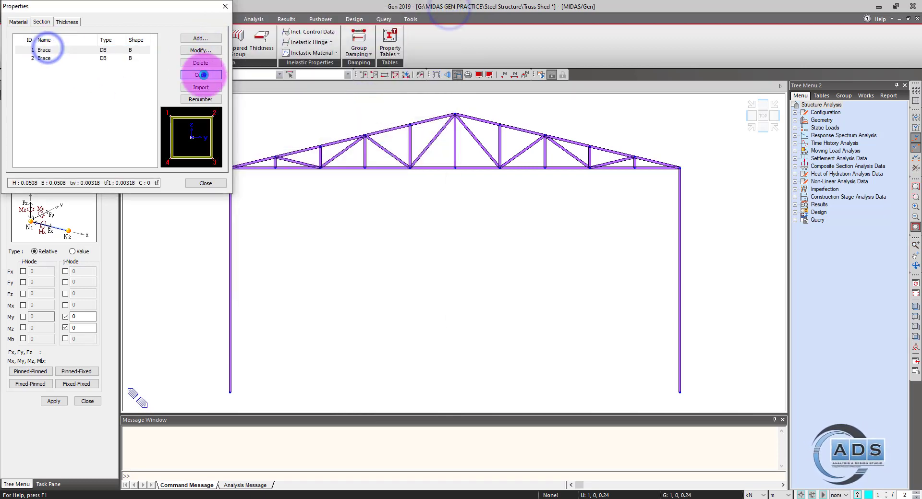
pyautogui.click(201, 50)
pyautogui.click(432, 77)
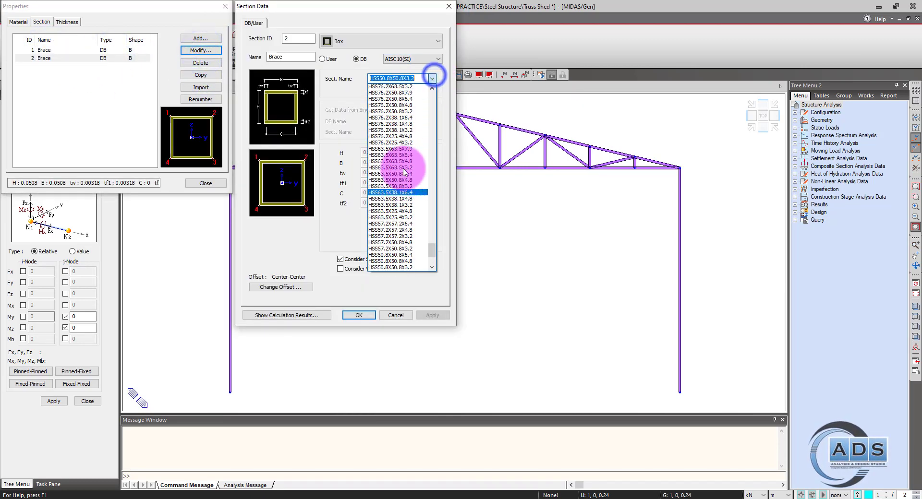
pyautogui.scroll(20, 406, 168)
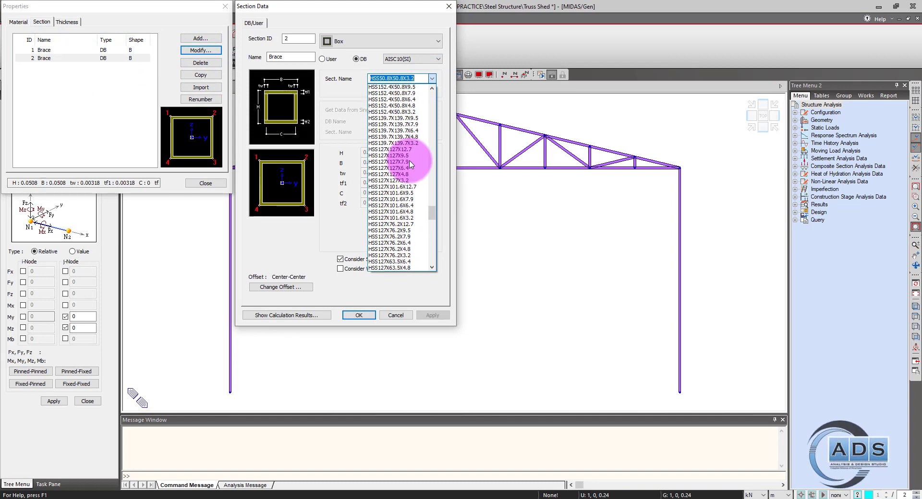
pyautogui.scroll(5, 411, 163)
pyautogui.click(418, 185)
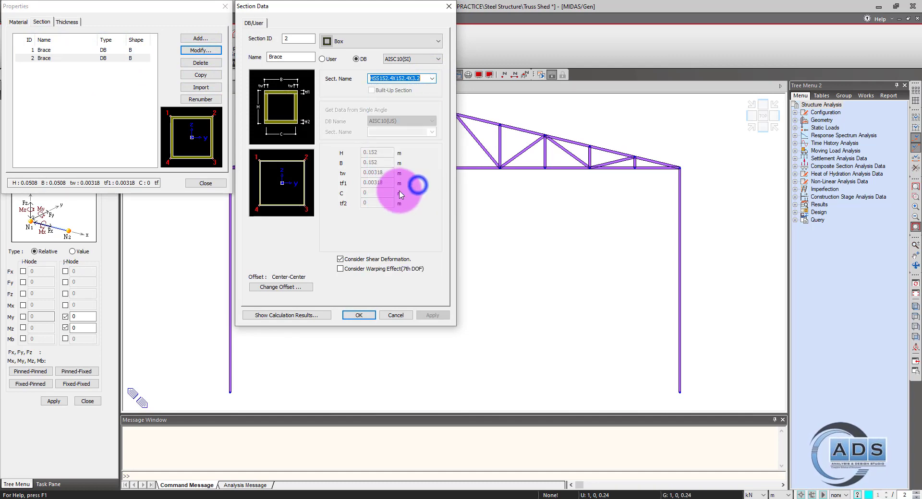
pyautogui.doubleClick(299, 57)
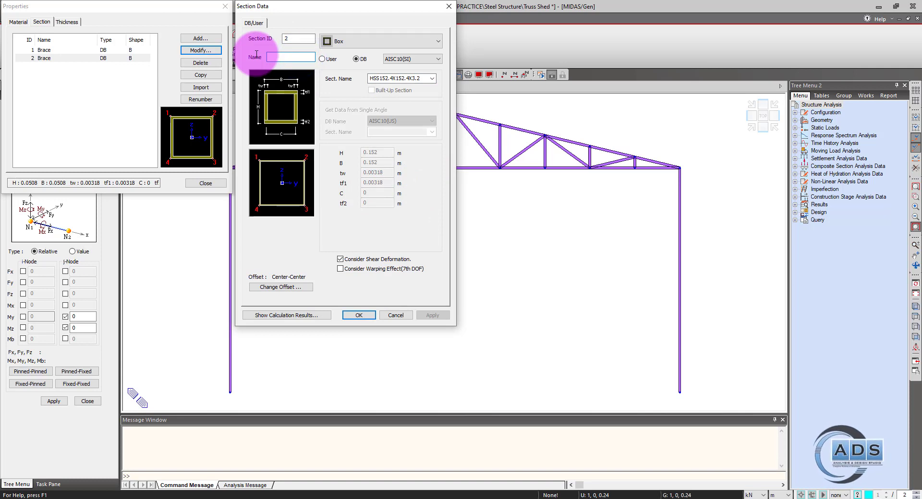
pyautogui.click(359, 315)
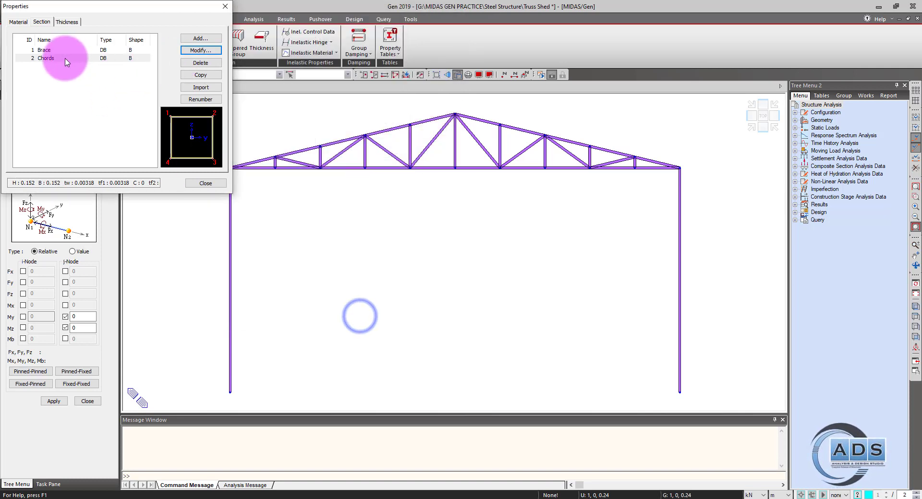
# Copy the Chords section and change the copy to a W200X15 I-section from AISC10(SI) named Girder/Column
pyautogui.click(201, 75)
pyautogui.click(87, 66)
pyautogui.click(200, 50)
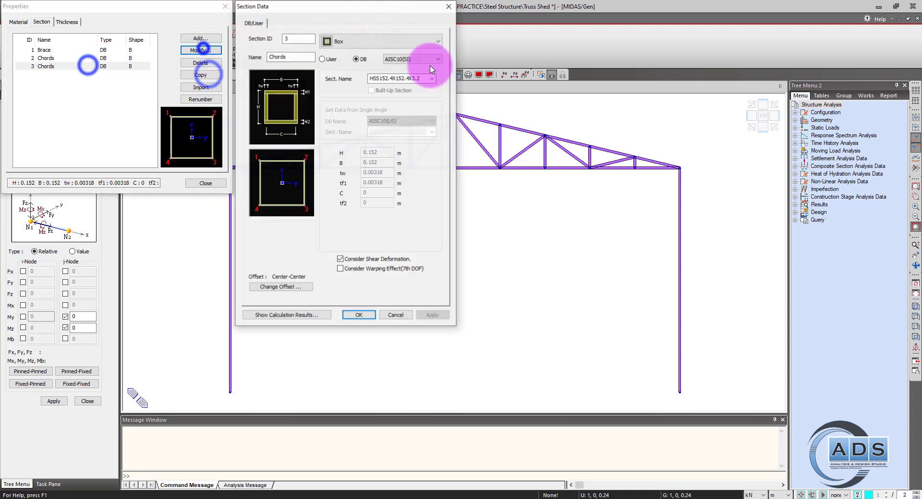
pyautogui.click(412, 41)
pyautogui.click(383, 77)
pyautogui.click(428, 78)
pyautogui.moveTo(432, 99); pyautogui.dragTo(429, 258)
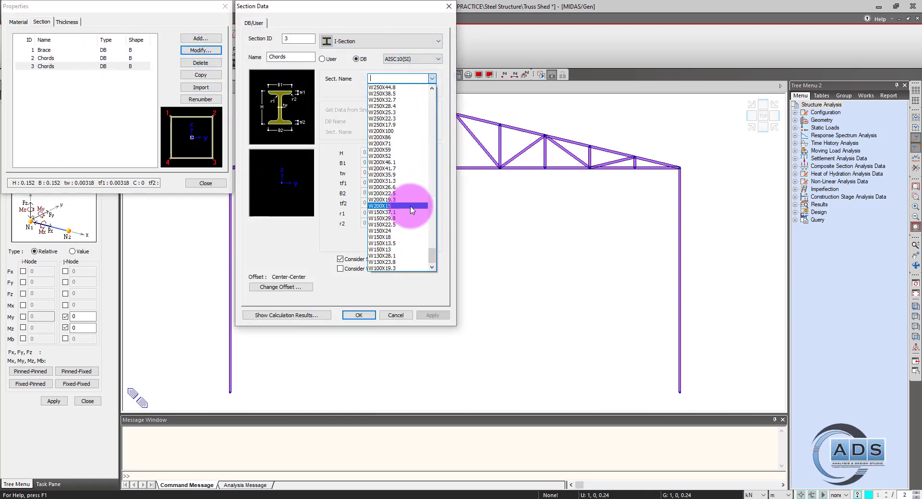
pyautogui.click(410, 206)
pyautogui.click(305, 57)
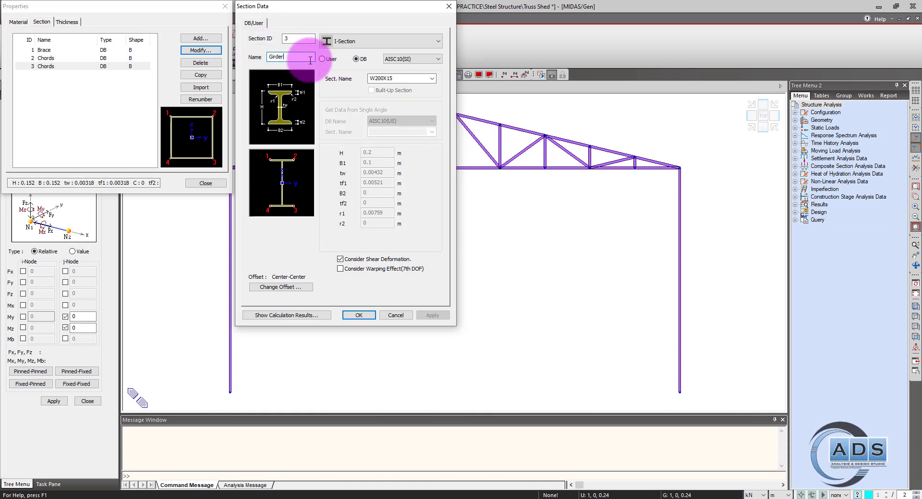
pyautogui.click(360, 315)
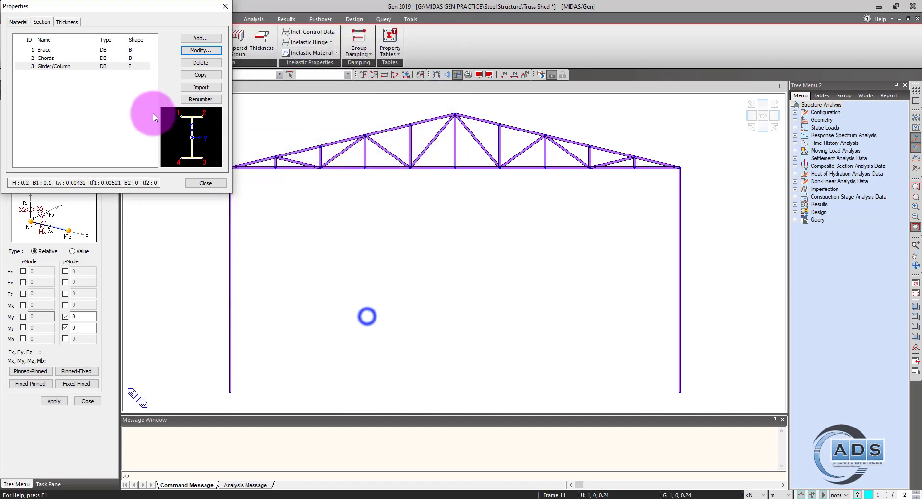
# Copy the Girder/Column section to create a fourth section entry
pyautogui.click(201, 75)
# Try to redefine section 4 as an AISC10(SI) angle of size L51X51X3.2 named Main Braces
pyautogui.click(204, 53)
pyautogui.click(415, 38)
pyautogui.click(375, 63)
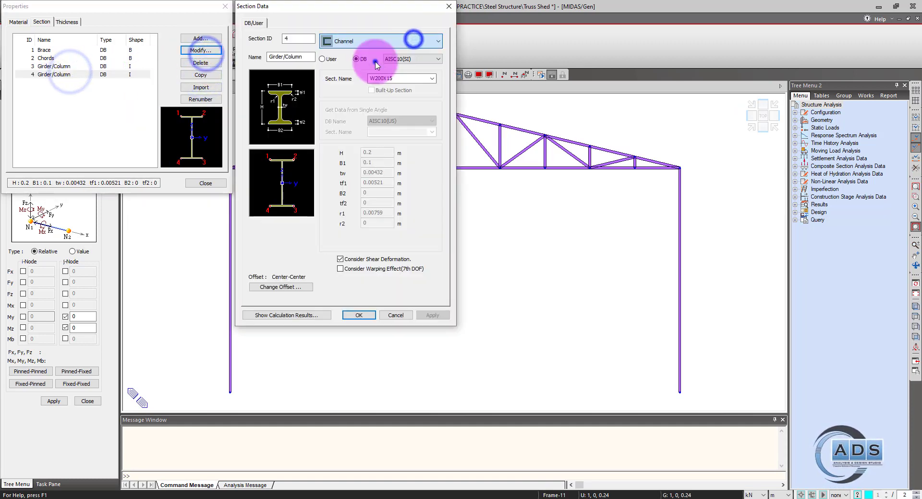
pyautogui.click(385, 45)
pyautogui.click(377, 57)
pyautogui.click(439, 60)
pyautogui.click(422, 60)
pyautogui.click(433, 79)
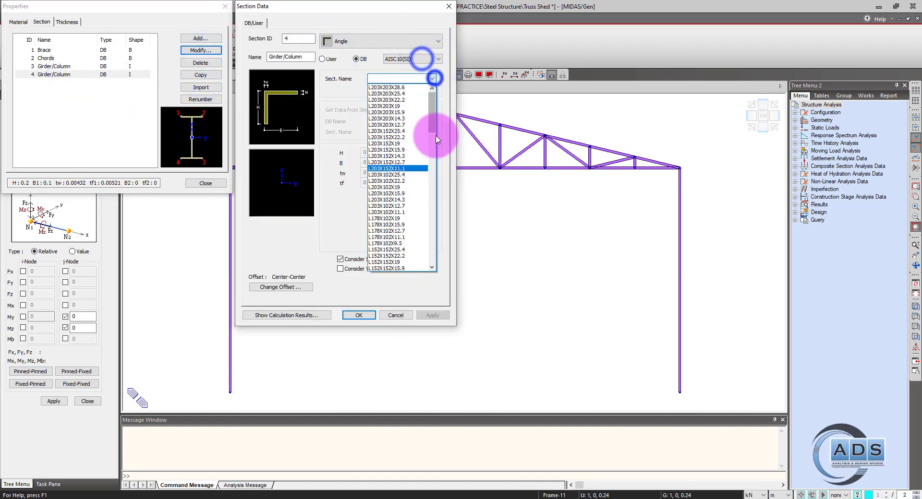
pyautogui.moveTo(433, 110); pyautogui.dragTo(433, 261)
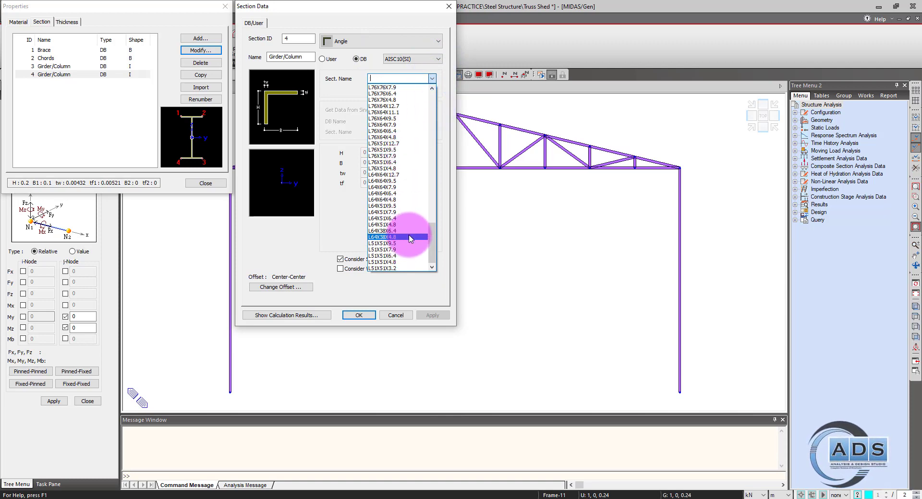
pyautogui.scroll(-1, 410, 216)
pyautogui.click(407, 268)
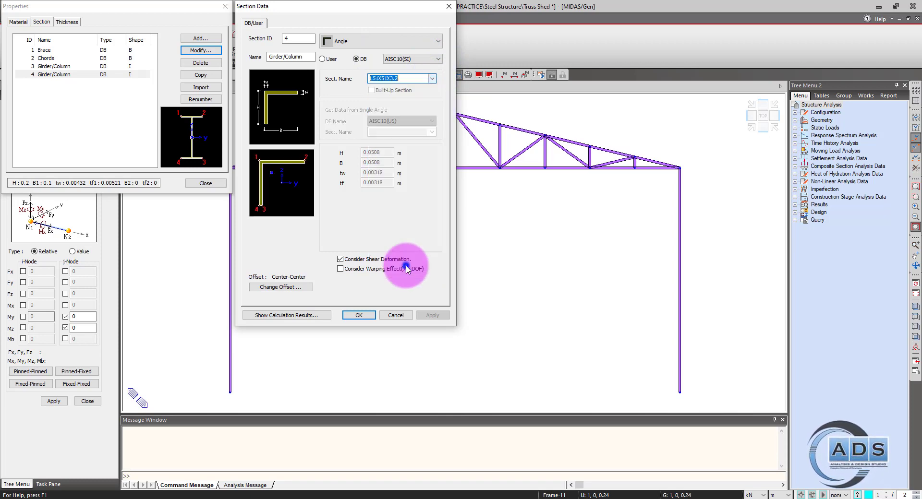
pyautogui.moveTo(306, 56); pyautogui.dragTo(259, 56)
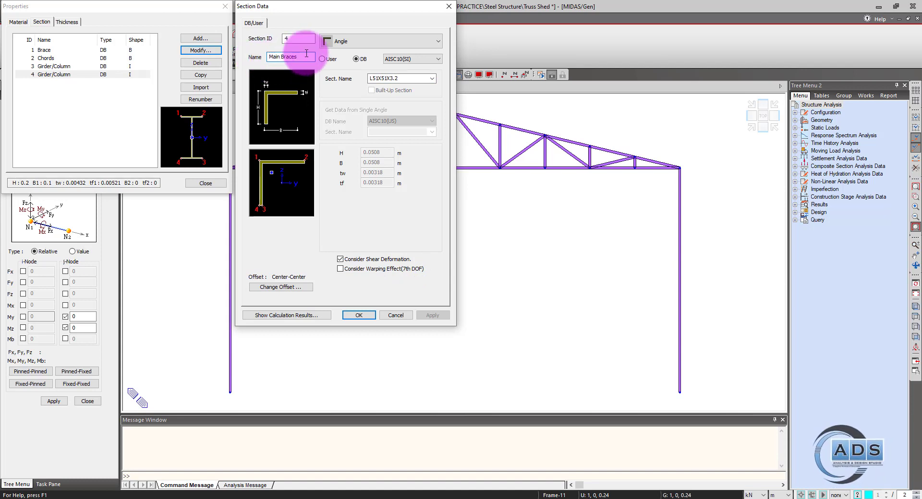
pyautogui.click(395, 316)
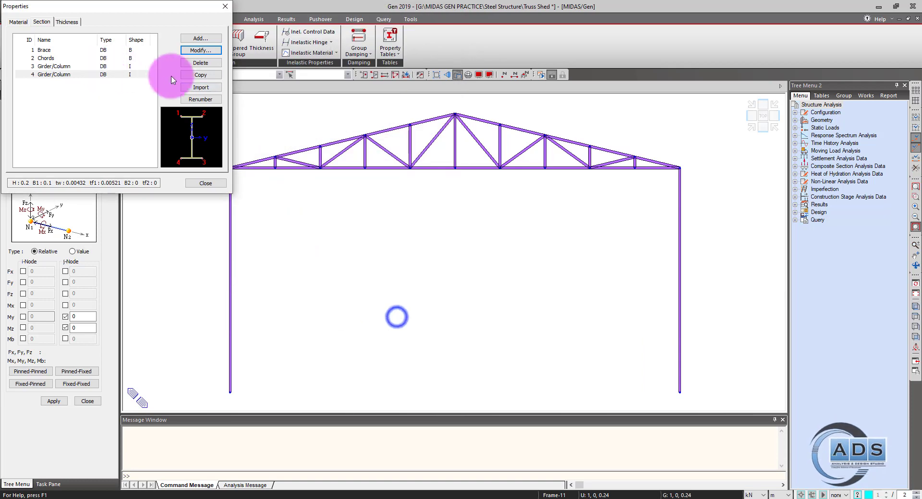
# Close the section properties, save the project, restore the front view and exit the beam end release settings
pyautogui.click(206, 182)
pyautogui.click(338, 216)
pyautogui.hotkey('ctrl', 's')
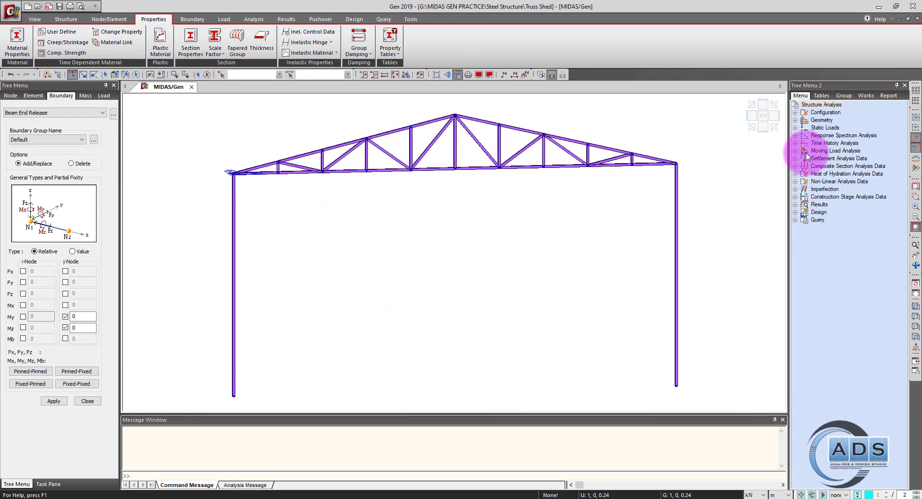
pyautogui.click(763, 131)
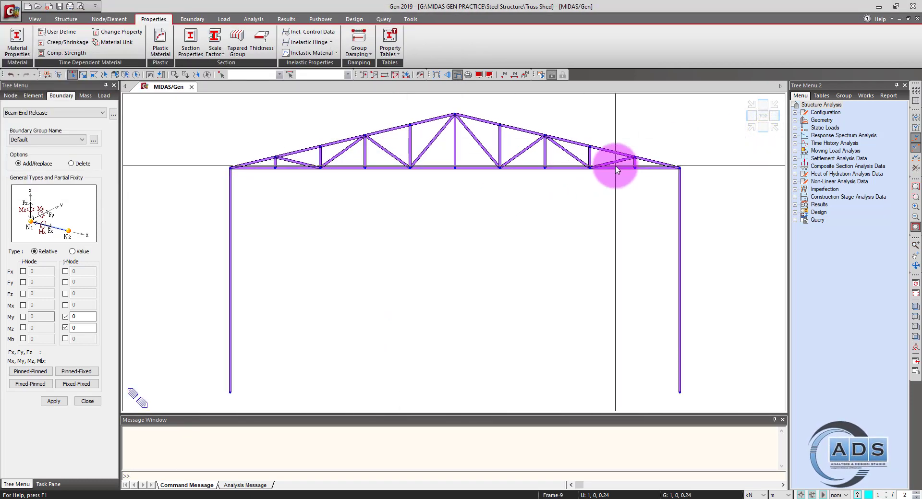
pyautogui.click(94, 401)
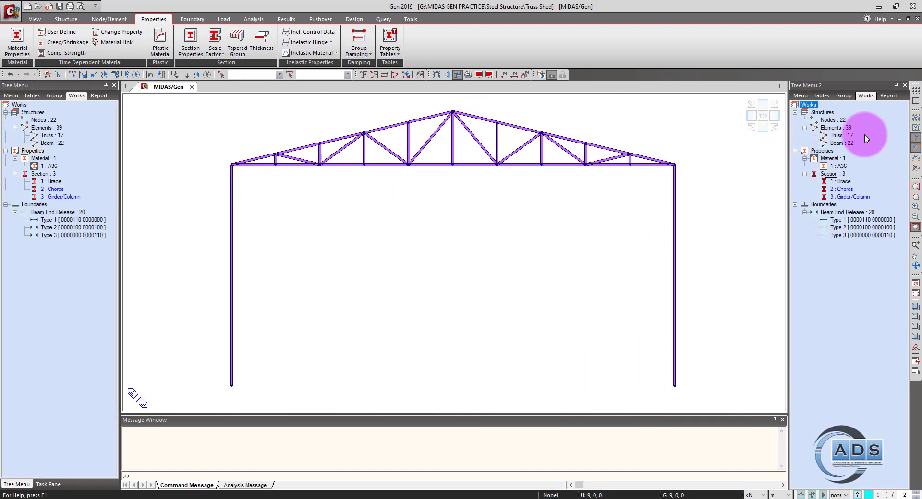
# Select all beam elements and assign the Chords section to them
pyautogui.rightClick(841, 144)
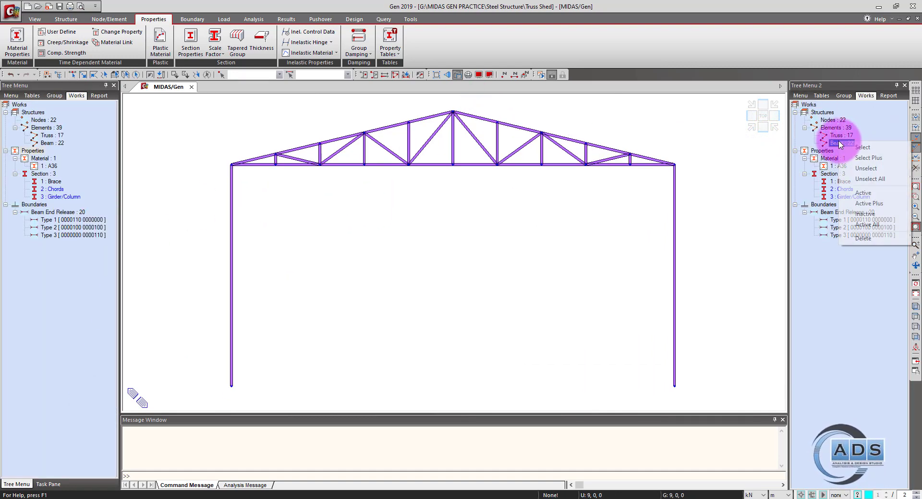
pyautogui.click(859, 147)
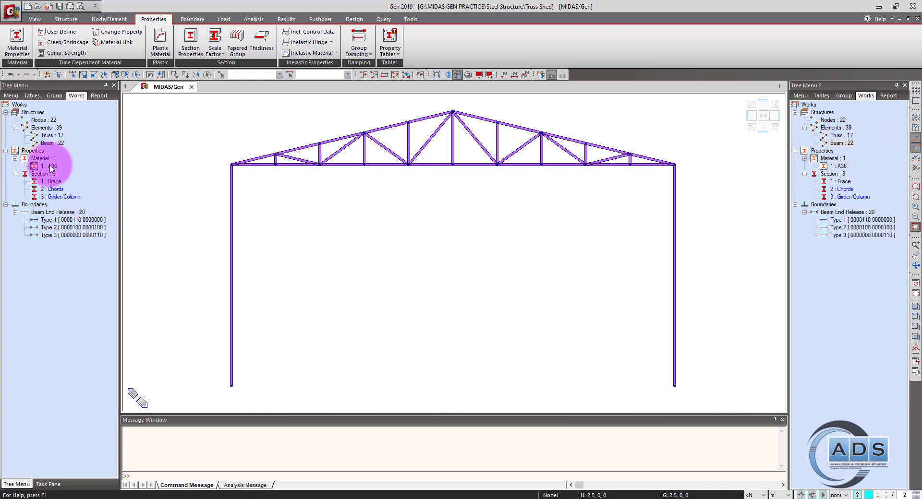
pyautogui.rightClick(837, 145)
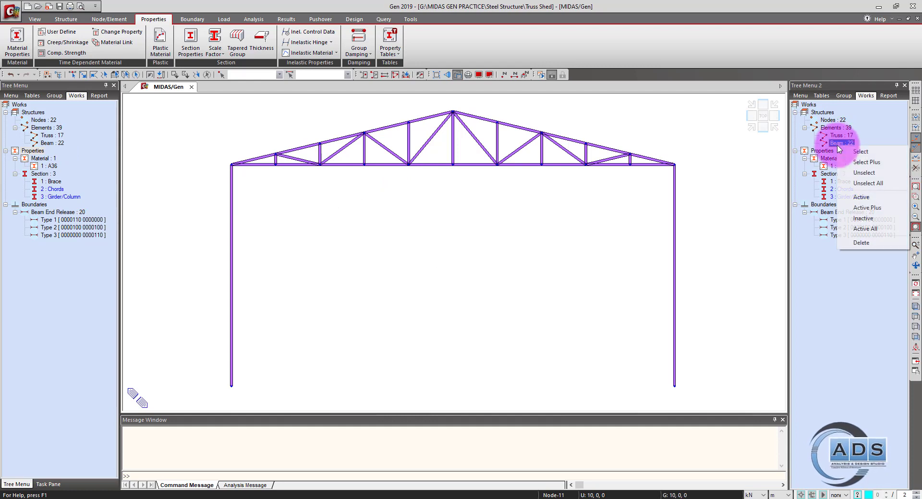
pyautogui.click(858, 152)
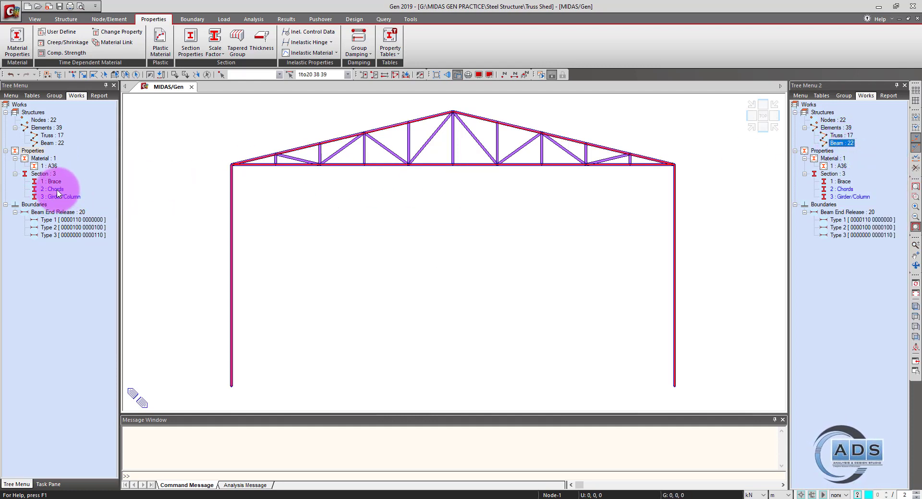
pyautogui.moveTo(57, 193); pyautogui.dragTo(358, 188)
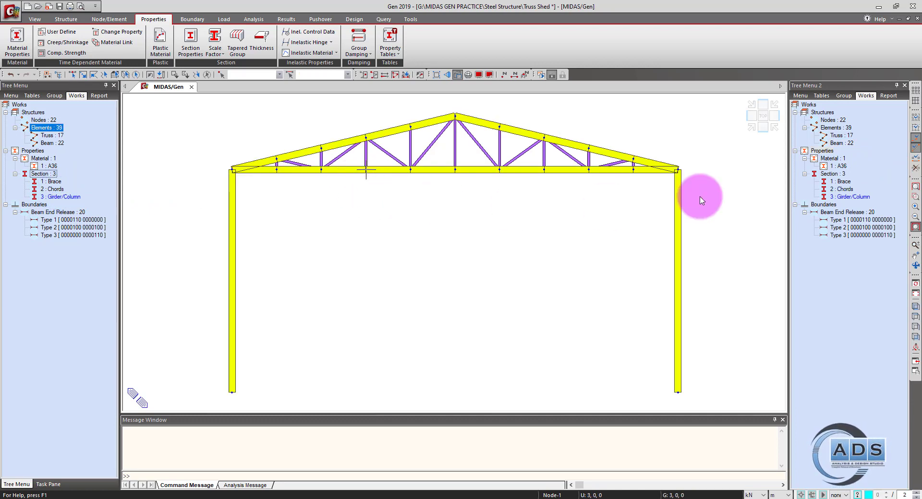
# Select both columns and assign the Girder/Column section to them
pyautogui.moveTo(696, 263); pyautogui.dragTo(211, 224)
pyautogui.moveTo(56, 197); pyautogui.dragTo(274, 213)
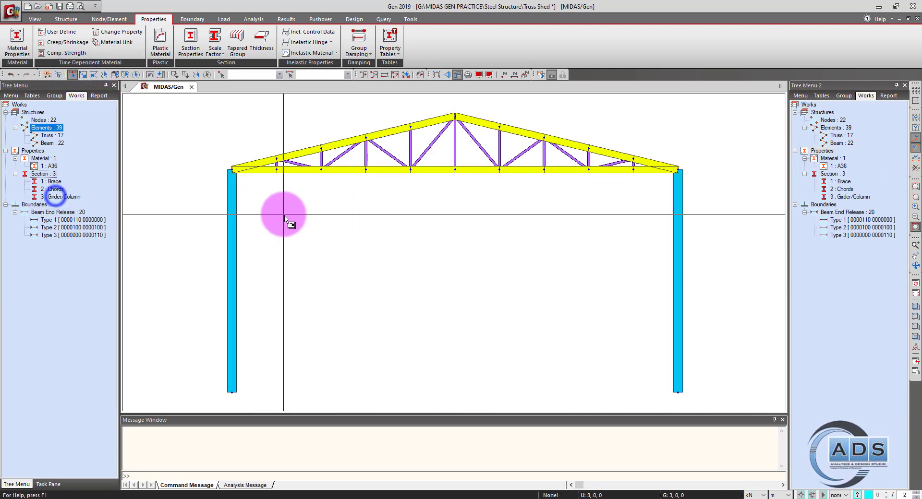
# Examine the assigned chord and column sections and the brace members of the truss frame in a 3D view
pyautogui.keyDown('ctrl'); pyautogui.moveTo(451, 249); pyautogui.dragTo(487, 264, button='middle'); pyautogui.keyUp('ctrl')
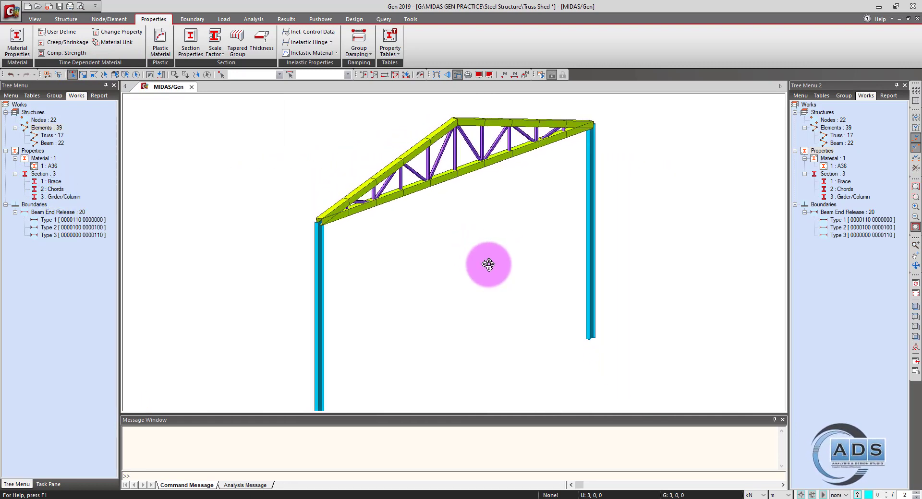
pyautogui.scroll(4, 428, 208)
pyautogui.moveTo(466, 185); pyautogui.dragTo(509, 287, button='middle')
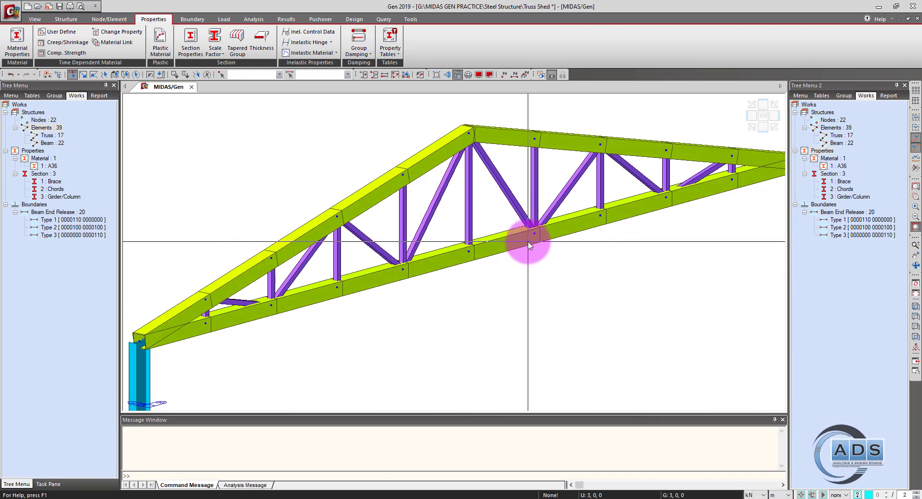
pyautogui.scroll(5, 547, 232)
pyautogui.scroll(-5, 548, 228)
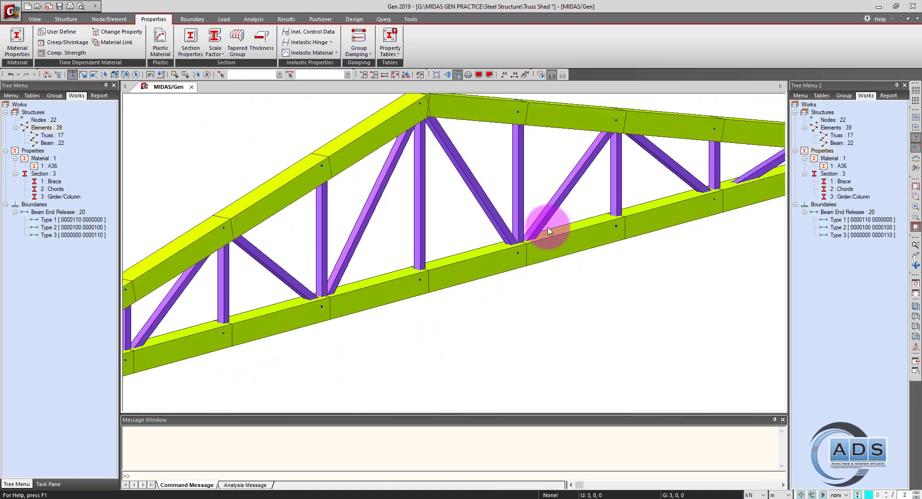
pyautogui.scroll(2, 548, 228)
pyautogui.moveTo(548, 228); pyautogui.dragTo(515, 217, button='middle')
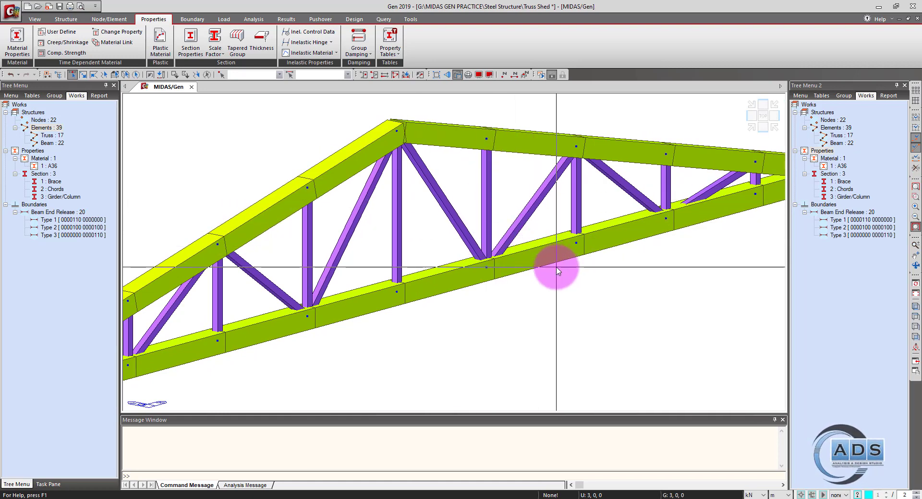
pyautogui.scroll(-2, 557, 271)
pyautogui.scroll(-1, 566, 264)
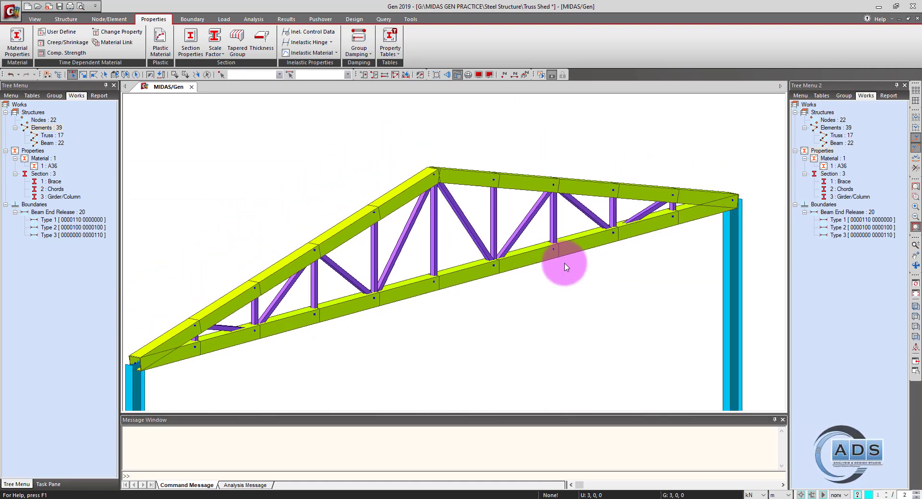
pyautogui.scroll(-2, 564, 265)
pyautogui.moveTo(564, 265); pyautogui.dragTo(572, 171, button='middle')
pyautogui.scroll(4, 279, 245)
pyautogui.moveTo(277, 245); pyautogui.dragTo(310, 257, button='middle')
pyautogui.scroll(-5, 310, 257)
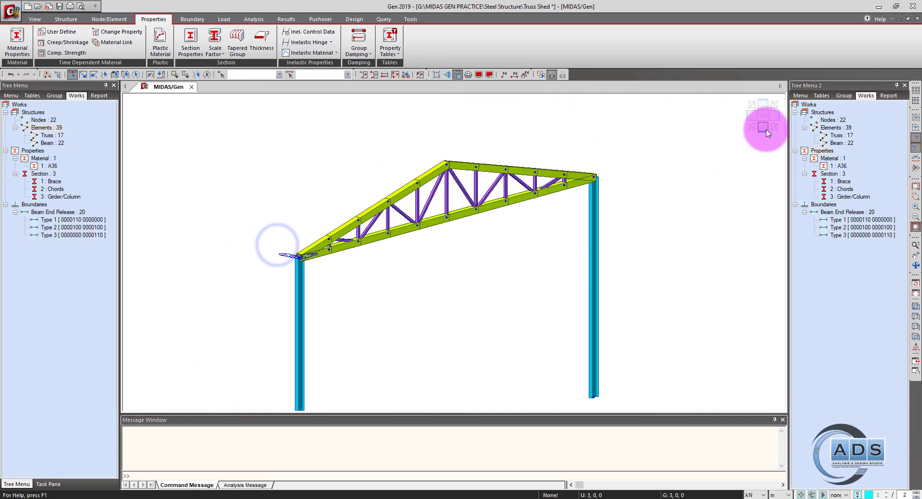
# Copy the whole truss frame 4 times at an equal distance of 0,2.5,0 m, including node and element attributes
pyautogui.click(765, 130)
pyautogui.hotkey('ctrl', 'a')
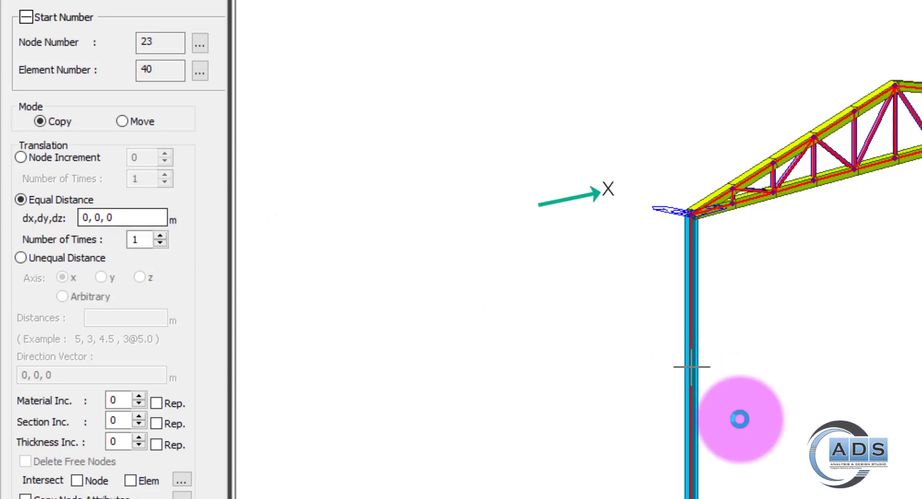
pyautogui.moveTo(128, 219); pyautogui.dragTo(30, 216)
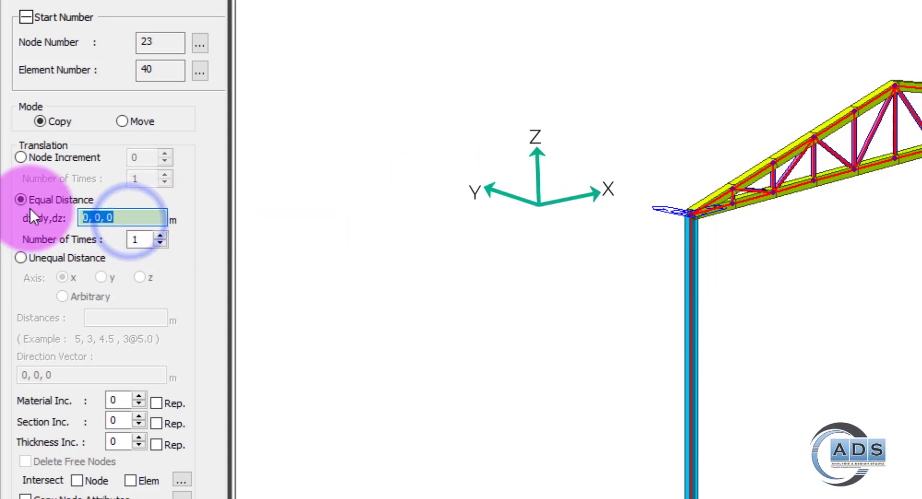
pyautogui.write('0,2.5,0')
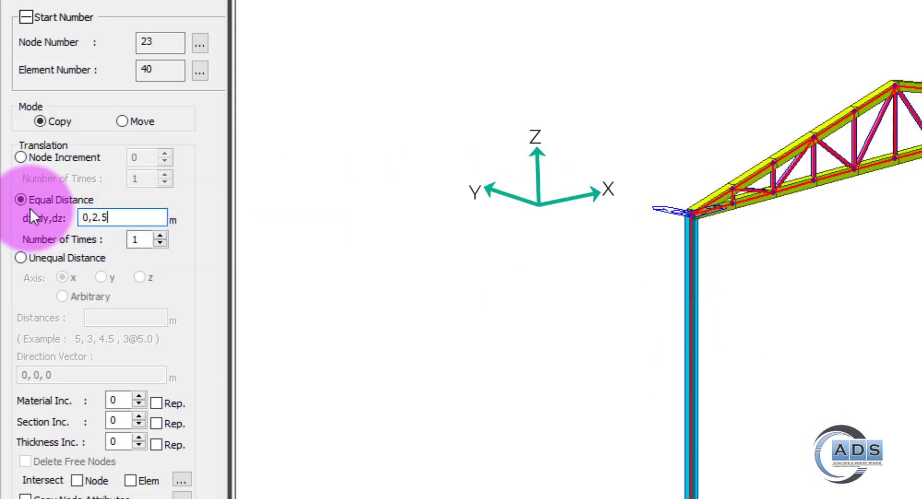
pyautogui.press('Tab')
pyautogui.write('4')
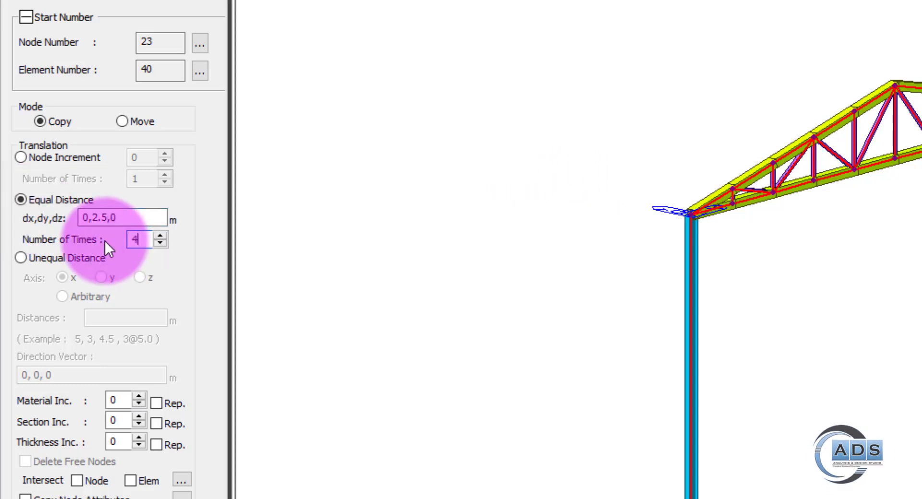
pyautogui.click(91, 498)
pyautogui.click(66, 498)
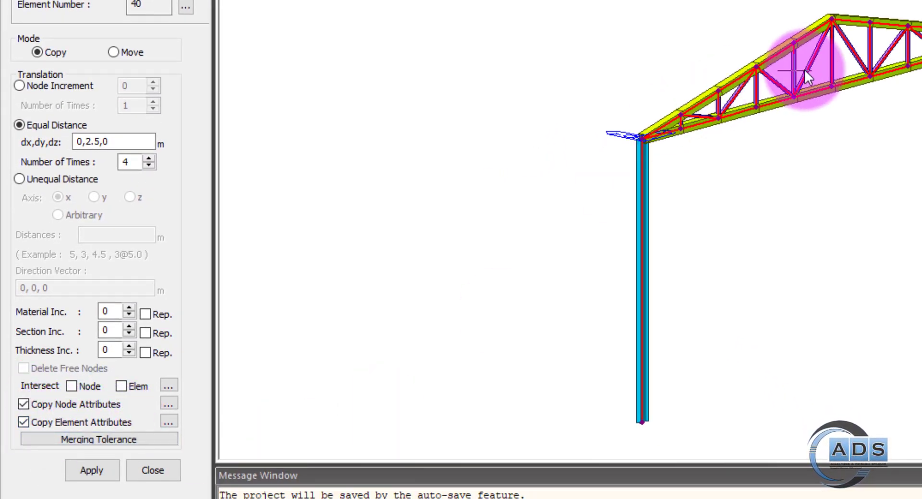
pyautogui.moveTo(805, 71)
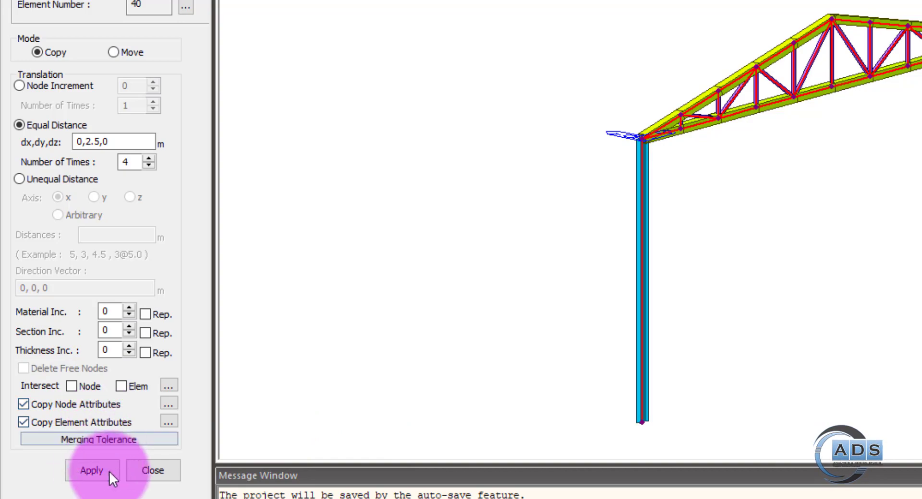
pyautogui.click(96, 471)
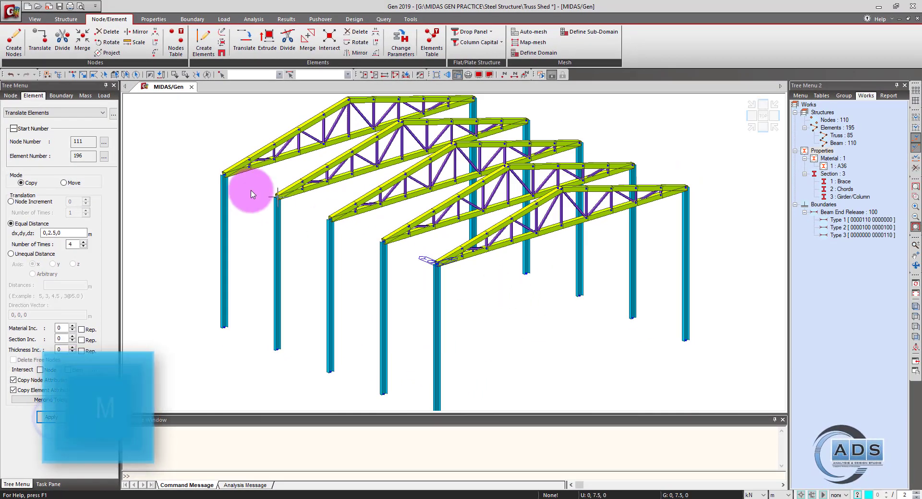
# Create A36 Girder/Column beams along one eave from the first to the last frame, intersecting nodes and elements
pyautogui.keyDown('ctrl'); pyautogui.moveTo(561, 275); pyautogui.dragTo(552, 291, button='middle'); pyautogui.keyUp('ctrl')
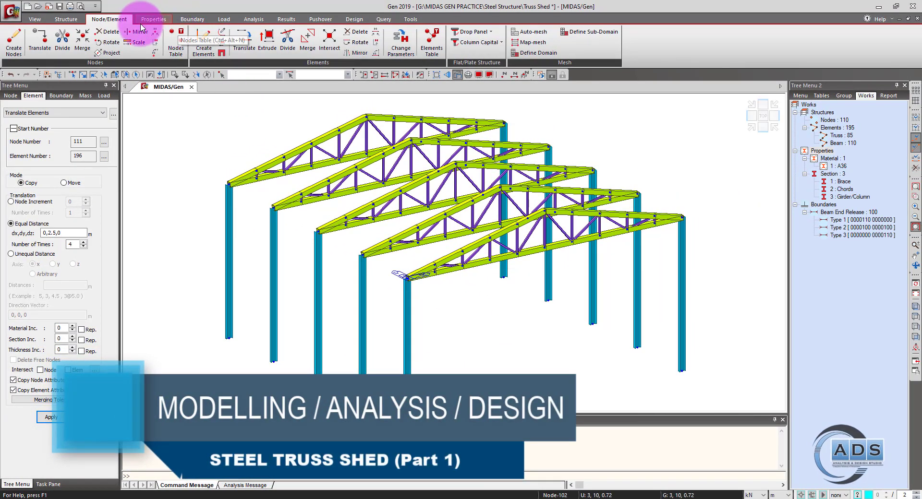
pyautogui.click(203, 42)
pyautogui.click(79, 341)
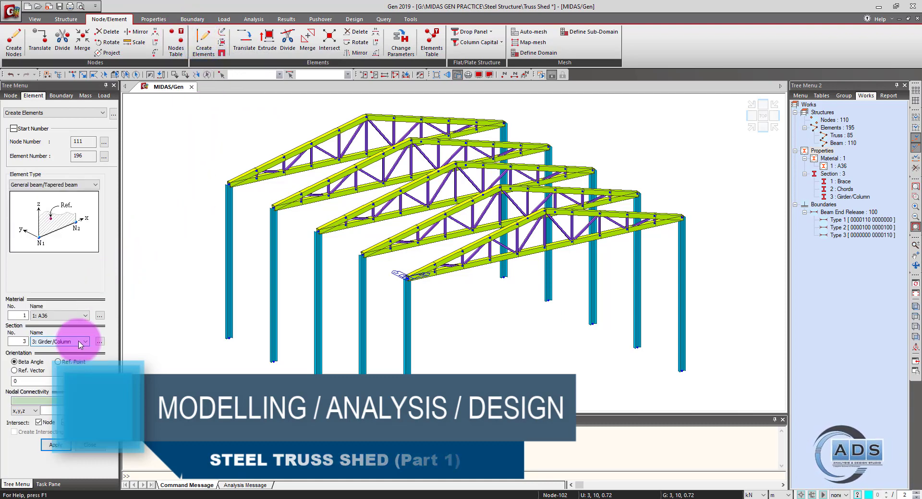
pyautogui.click(65, 375)
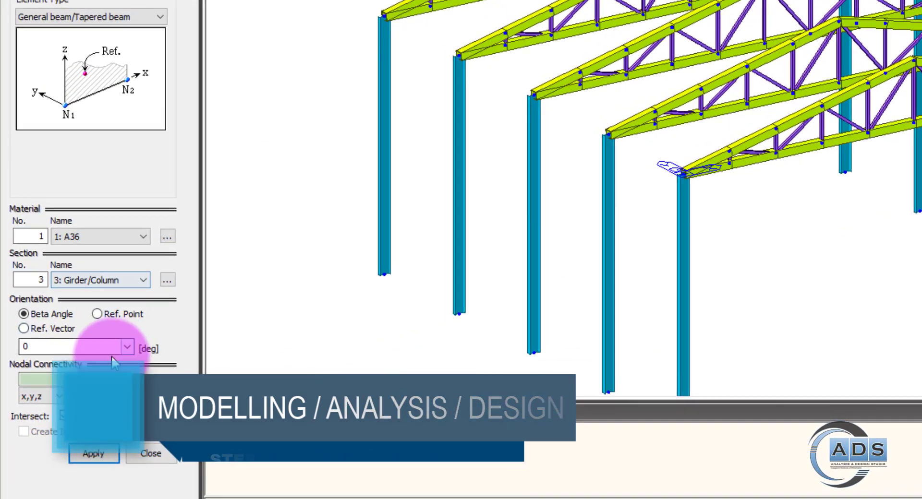
pyautogui.click(92, 379)
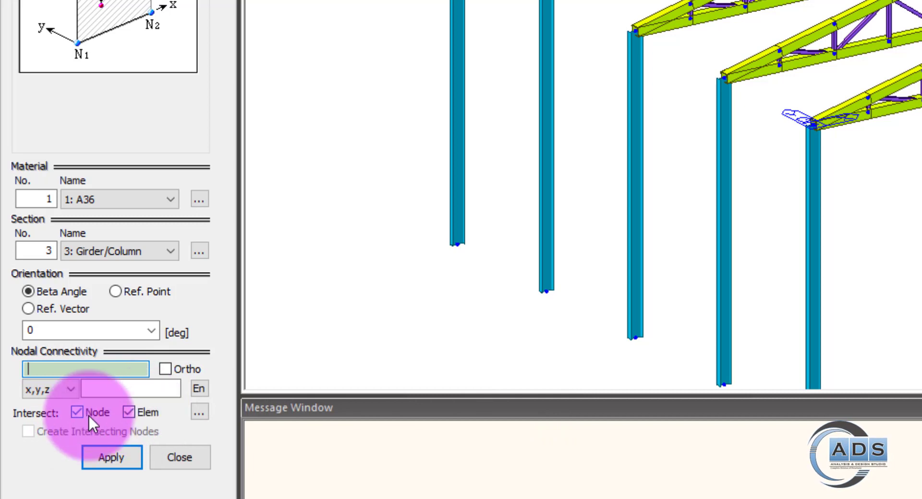
pyautogui.click(124, 374)
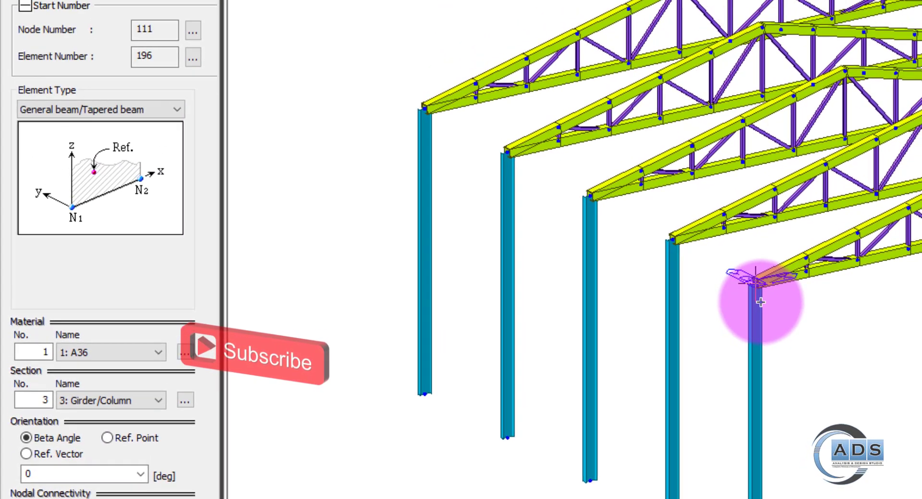
pyautogui.click(760, 301)
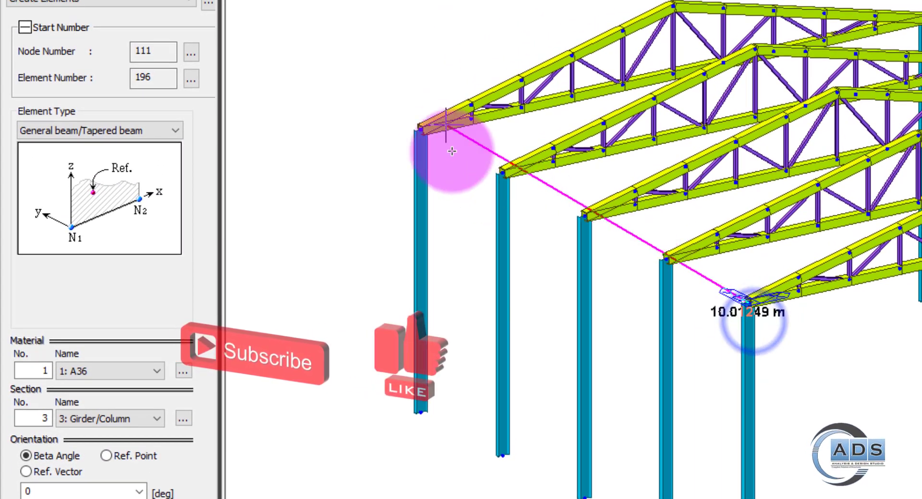
pyautogui.click(424, 121)
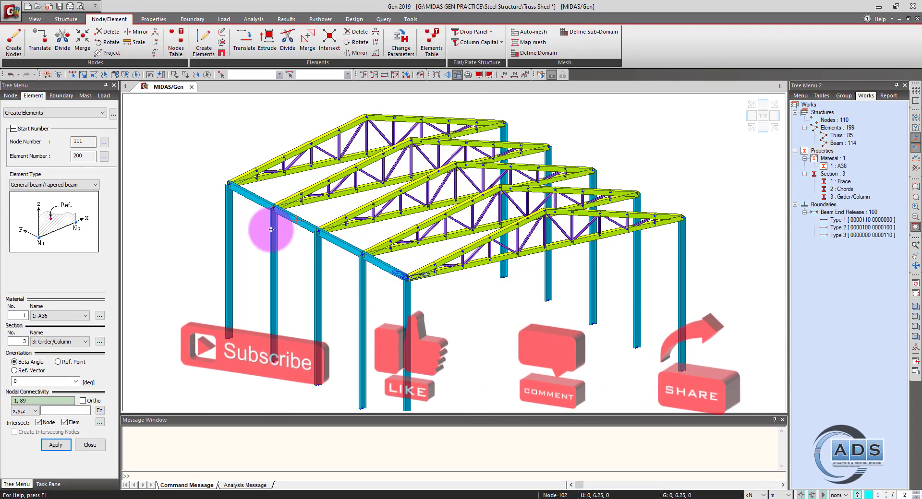
# Create Girder/Column beams along the opposite eave, connecting the column tops from the first to the last frame
pyautogui.moveTo(573, 331); pyautogui.dragTo(649, 292, button='middle')
pyautogui.click(605, 298)
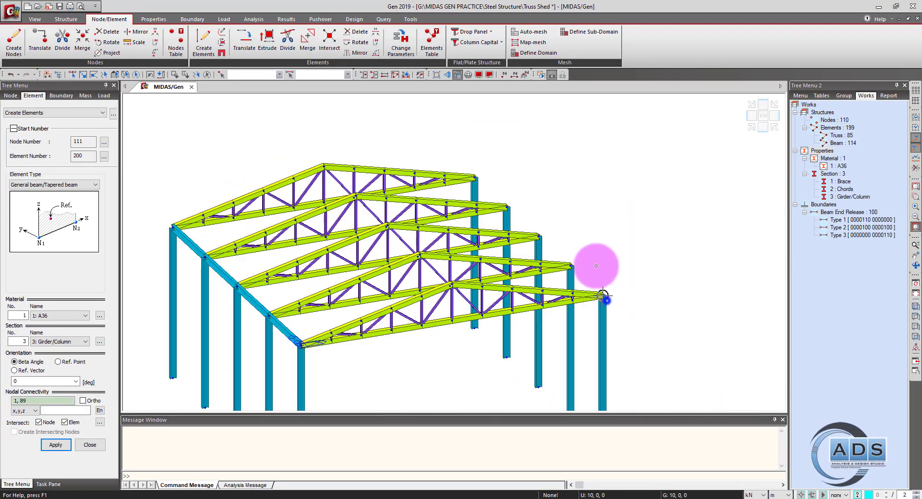
pyautogui.click(478, 176)
# Create Girder/Column beams joining the midspan bottom chord nodes of the trusses from the first to the last frame
pyautogui.scroll(4, 485, 305)
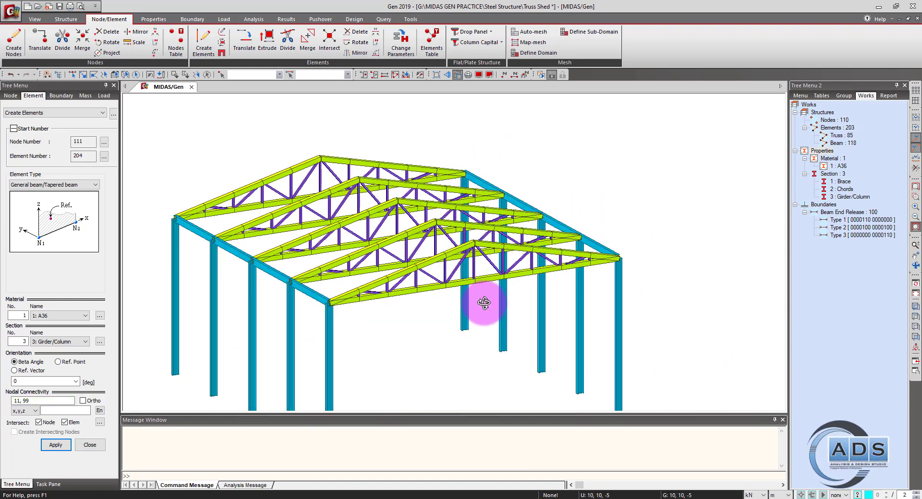
pyautogui.click(487, 306)
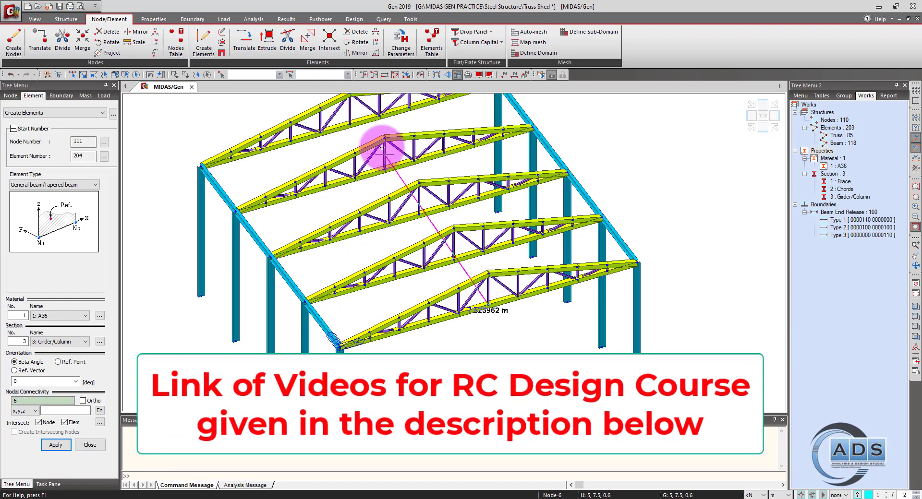
pyautogui.click(358, 131)
pyautogui.click(509, 294)
pyautogui.scroll(-3, 514, 339)
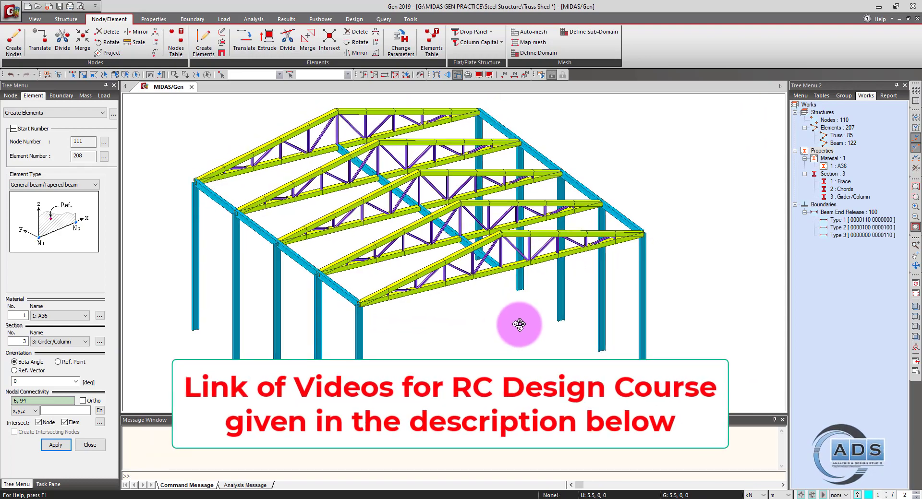
pyautogui.moveTo(521, 323)
pyautogui.mouseDown(button='middle')
pyautogui.moveTo(534, 325)
pyautogui.moveTo(515, 320)
pyautogui.moveTo(522, 315)
pyautogui.mouseUp(button='middle')
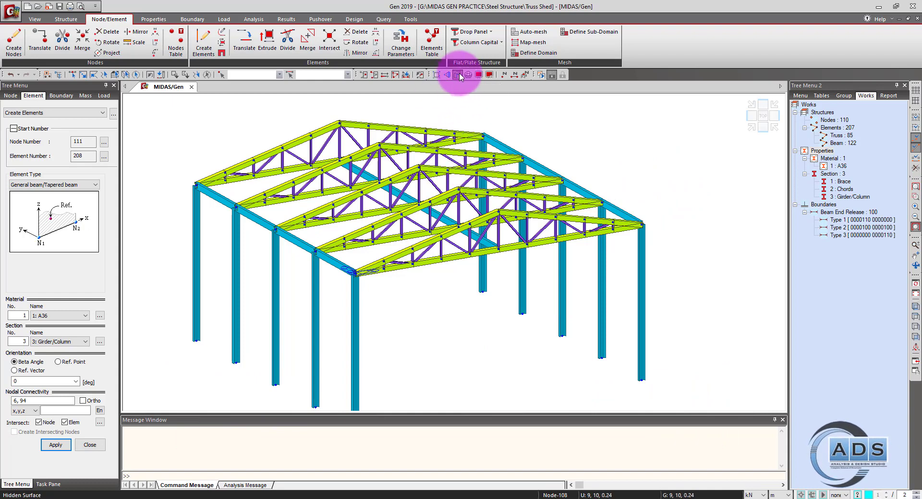
# Turn off the hidden surface display to show the model as wireframe and end element creation
pyautogui.click(458, 74)
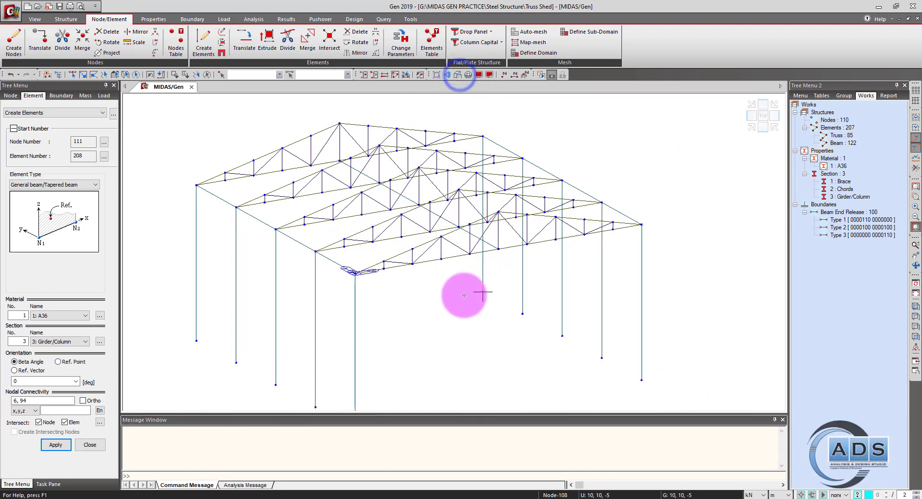
pyautogui.scroll(3, 405, 269)
pyautogui.moveTo(405, 269); pyautogui.dragTo(458, 362, button='middle')
pyautogui.scroll(1, 433, 344)
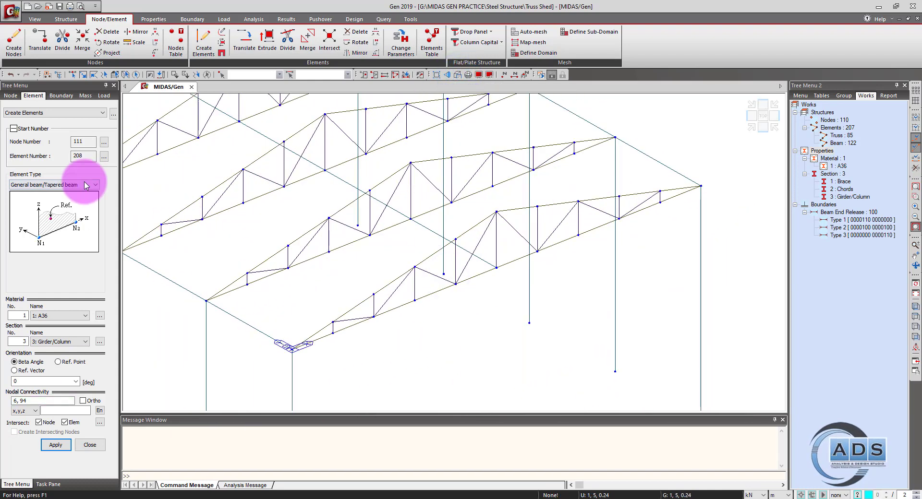
pyautogui.click(91, 446)
# Select the nine top chord nodes of the front truss between the two eaves
pyautogui.click(71, 74)
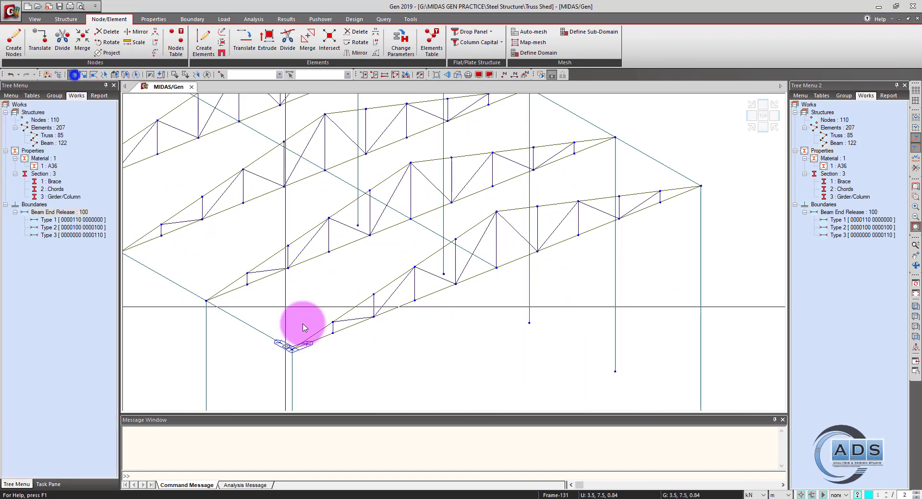
pyautogui.click(325, 315)
pyautogui.click(368, 286)
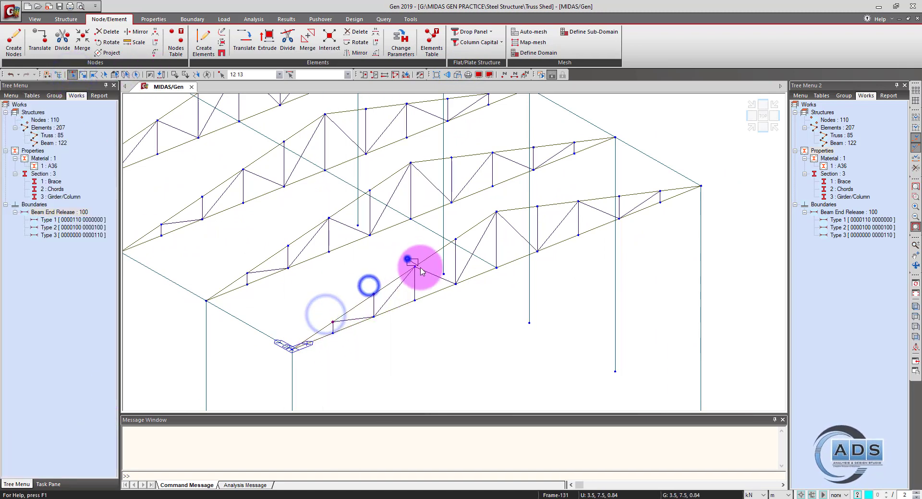
pyautogui.click(409, 257)
pyautogui.click(454, 233)
pyautogui.click(495, 207)
pyautogui.click(536, 207)
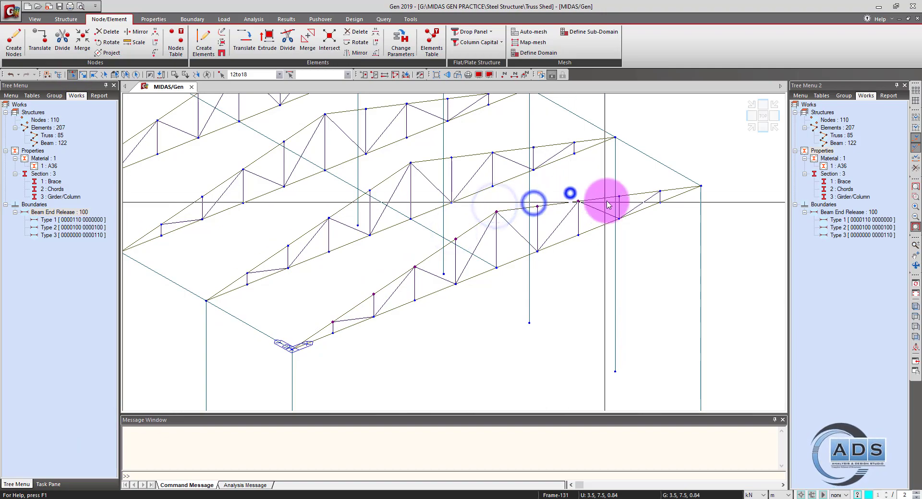
pyautogui.click(577, 201)
pyautogui.click(619, 199)
pyautogui.click(660, 197)
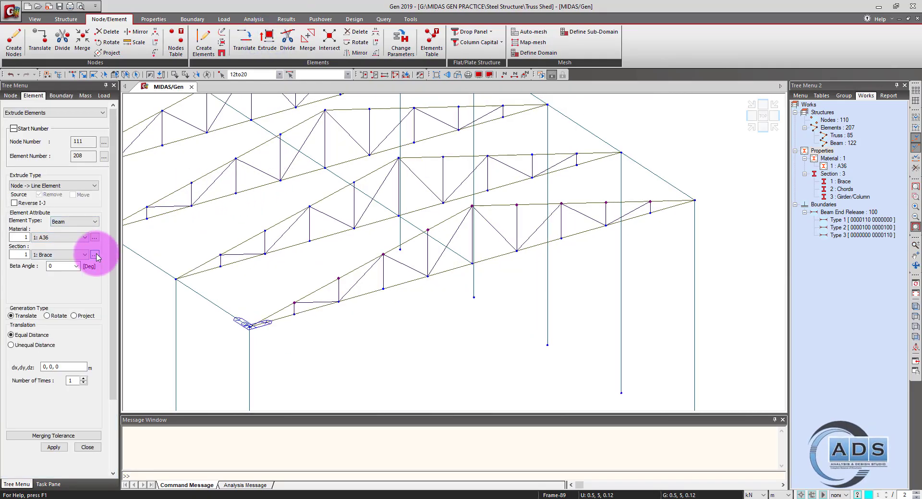
# Open the section properties from the node extrusion settings and duplicate the Girder/Column section
pyautogui.click(95, 255)
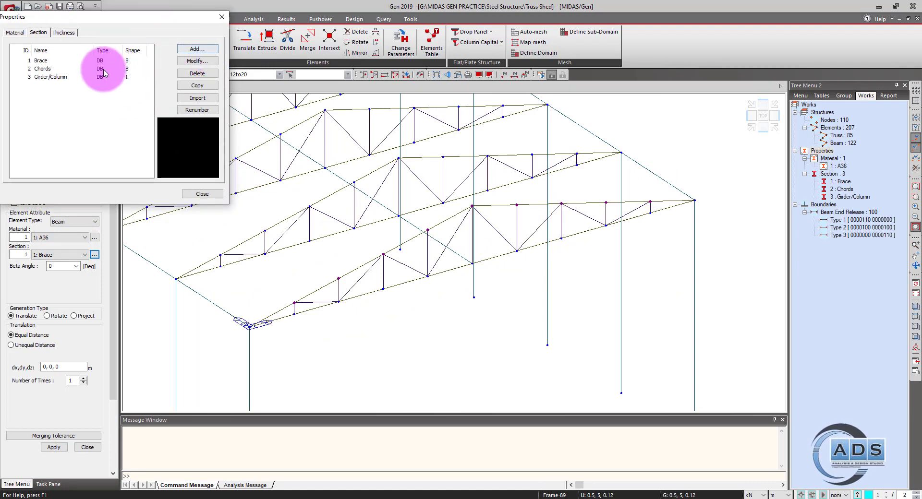
pyautogui.click(77, 77)
pyautogui.click(201, 88)
# Change the copied Girder/Column section to a Channel shape, using C75X5.2 from the AISC10(SI) database
pyautogui.click(77, 85)
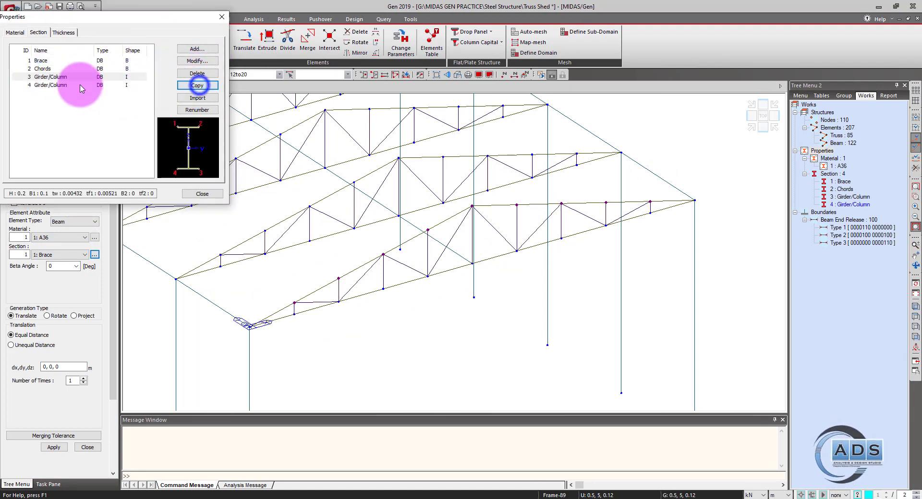
pyautogui.click(198, 61)
pyautogui.click(406, 55)
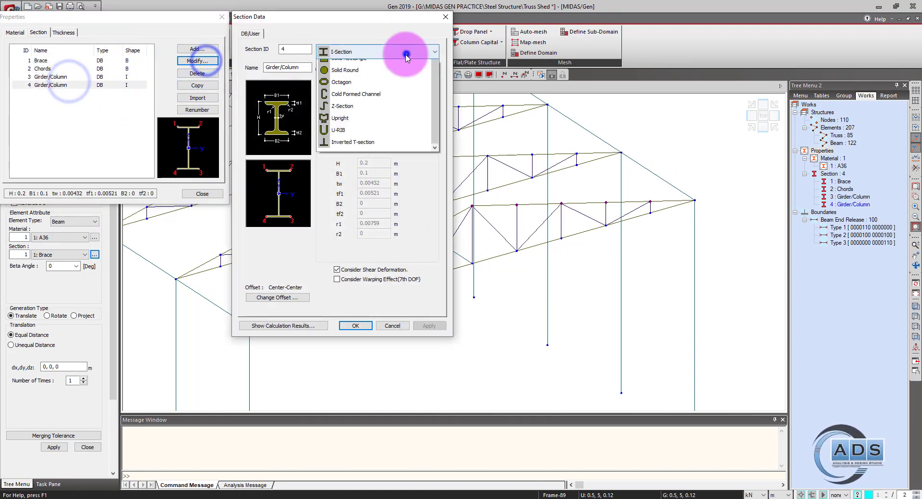
pyautogui.click(376, 83)
pyautogui.click(426, 68)
pyautogui.click(431, 88)
pyautogui.click(435, 89)
pyautogui.moveTo(433, 113); pyautogui.dragTo(429, 156)
pyautogui.moveTo(428, 156); pyautogui.dragTo(412, 127)
pyautogui.click(404, 209)
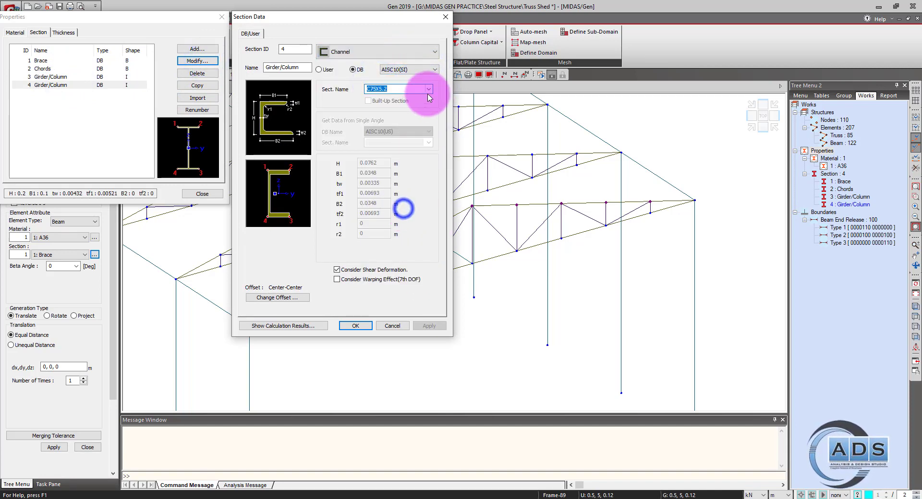
pyautogui.click(429, 90)
pyautogui.click(429, 91)
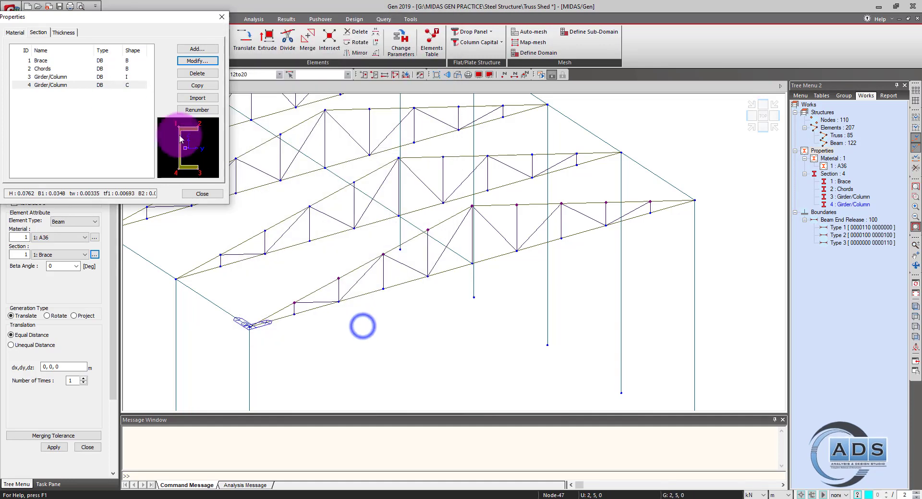
pyautogui.click(199, 194)
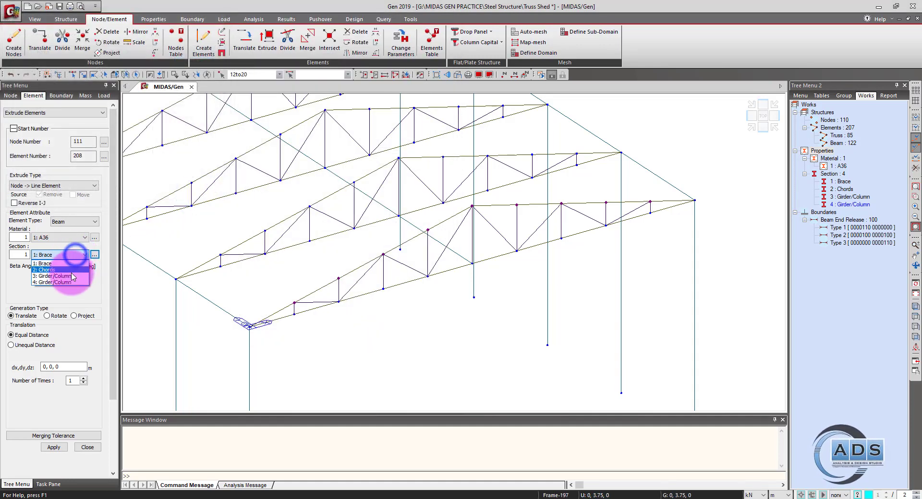
# Rename the copied channel section as Purlin
pyautogui.click(95, 254)
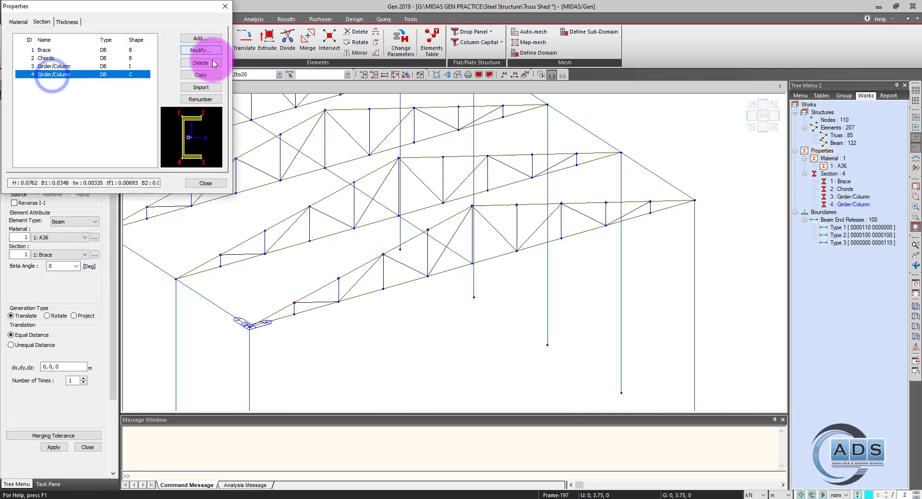
pyautogui.click(202, 51)
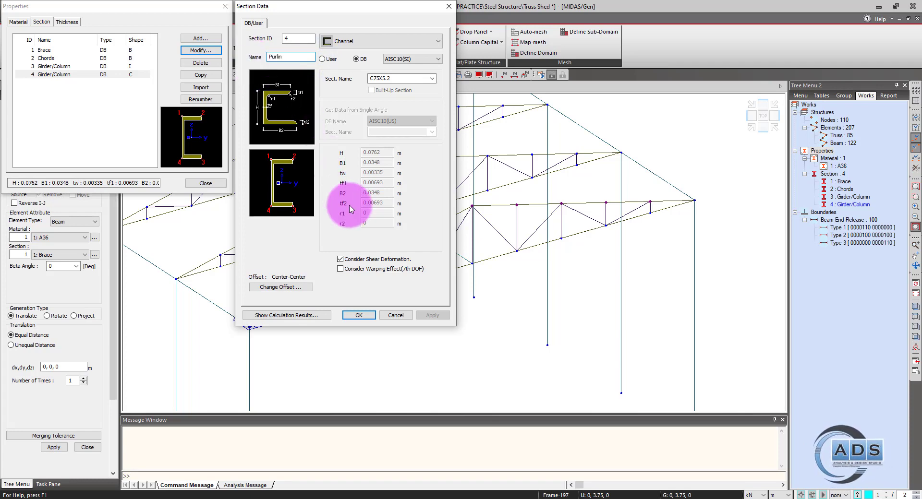
pyautogui.click(358, 316)
pyautogui.click(206, 183)
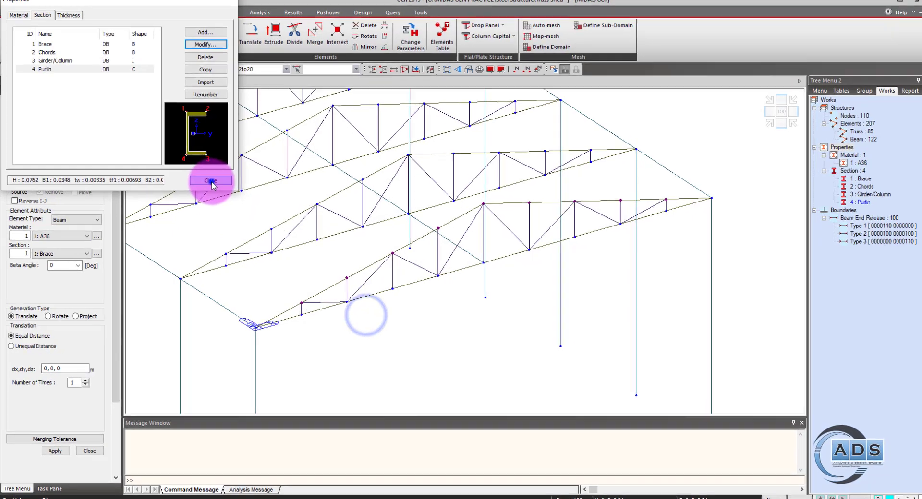
# Extrude the selected top chord nodes into A36 Purlin beams 4 times at an equal distance of 0,2.5,0 m
pyautogui.click(80, 254)
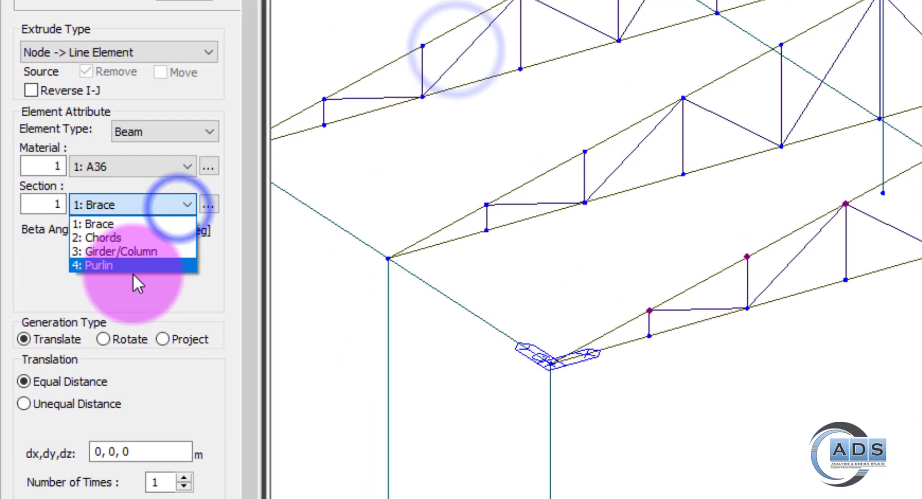
pyautogui.click(133, 273)
pyautogui.click(176, 204)
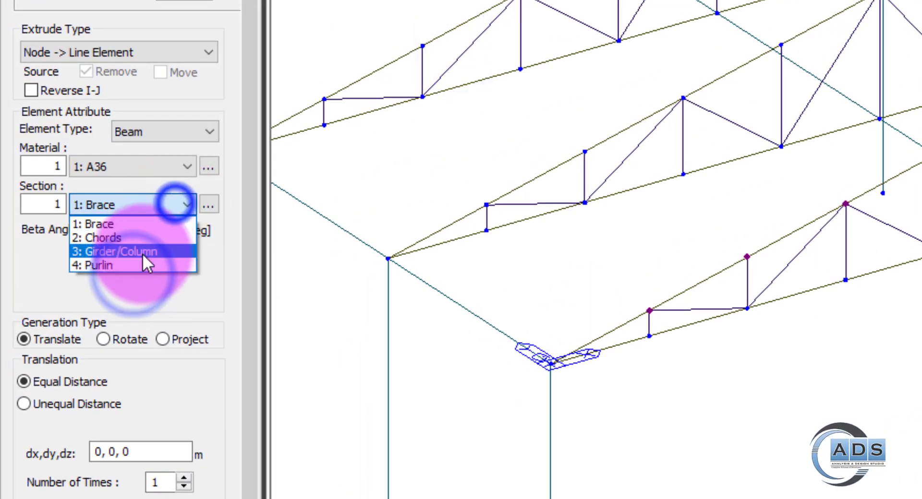
pyautogui.click(142, 262)
pyautogui.moveTo(136, 451); pyautogui.dragTo(1, 442)
pyautogui.write('0,2.')
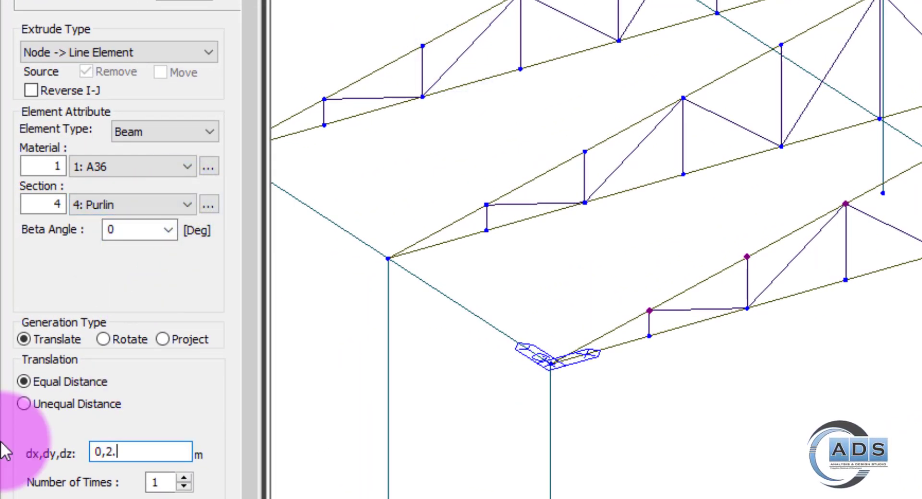
pyautogui.write('5,0')
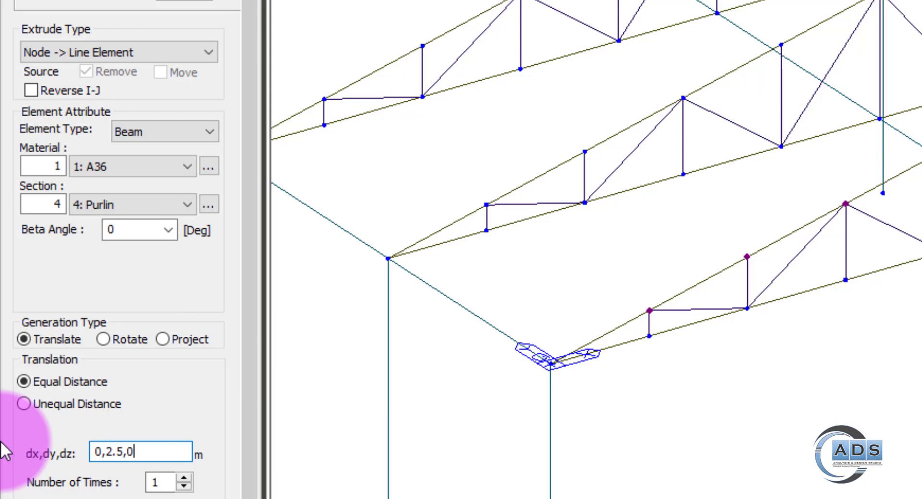
pyautogui.doubleClick(156, 483)
pyautogui.write('4')
pyautogui.scroll(-2, 660, 283)
pyautogui.moveTo(691, 283); pyautogui.dragTo(765, 307, button='middle')
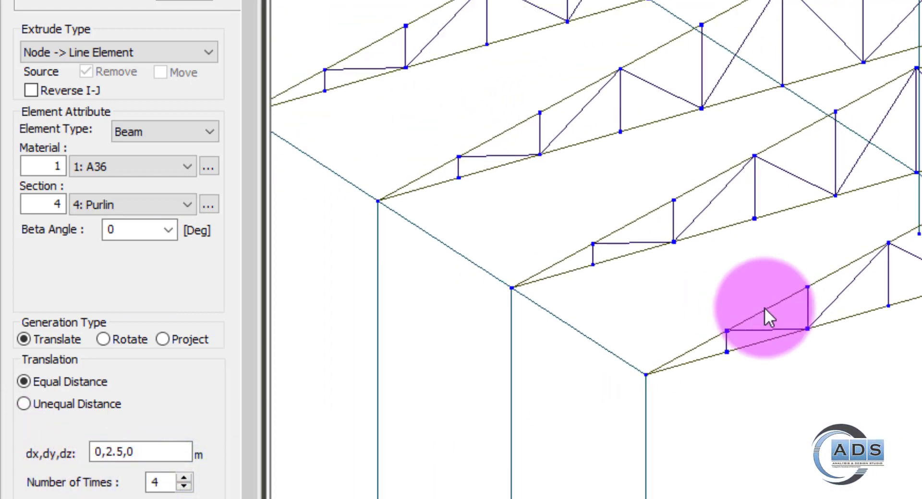
pyautogui.scroll(-2, 847, 374)
pyautogui.click(847, 375)
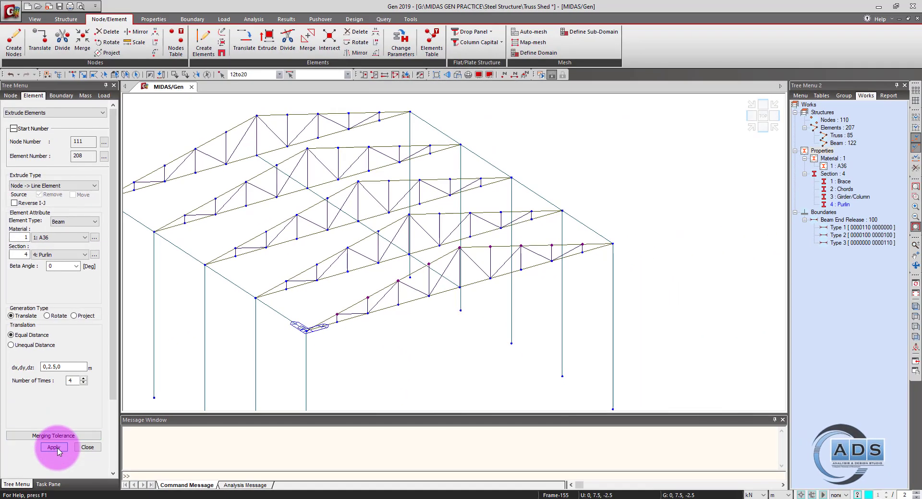
pyautogui.click(58, 452)
pyautogui.keyDown('ctrl'); pyautogui.moveTo(516, 327); pyautogui.dragTo(525, 311, button='middle'); pyautogui.keyUp('ctrl')
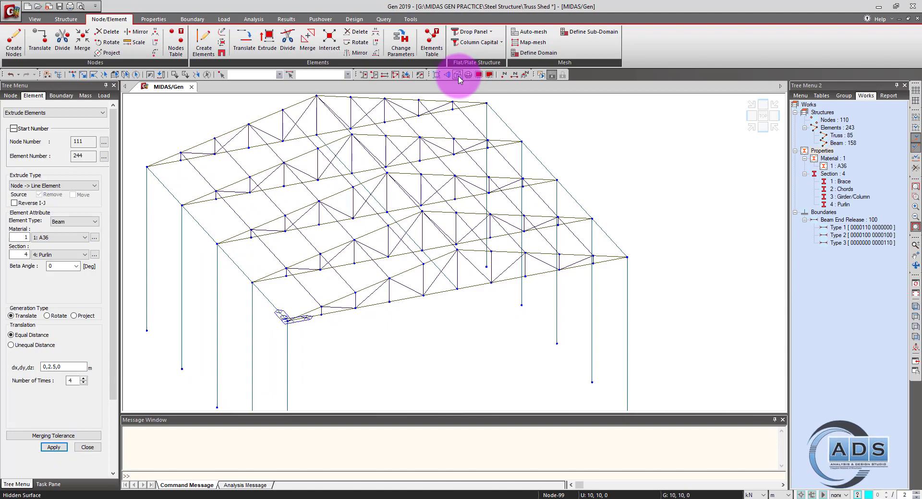
# Turn on the hidden surface display and examine the purlins and their connections to the truss top chords
pyautogui.click(458, 76)
pyautogui.keyDown('ctrl'); pyautogui.moveTo(377, 232); pyautogui.dragTo(430, 258, button='middle'); pyautogui.keyUp('ctrl')
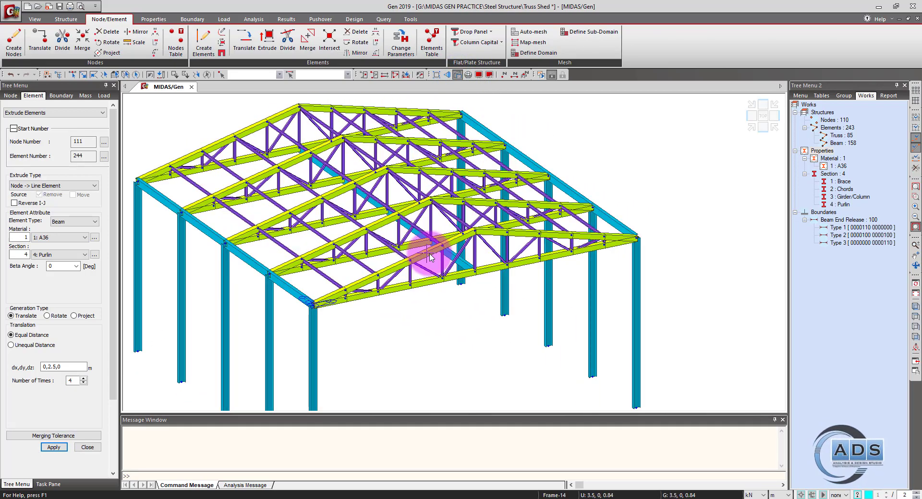
pyautogui.scroll(10, 484, 234)
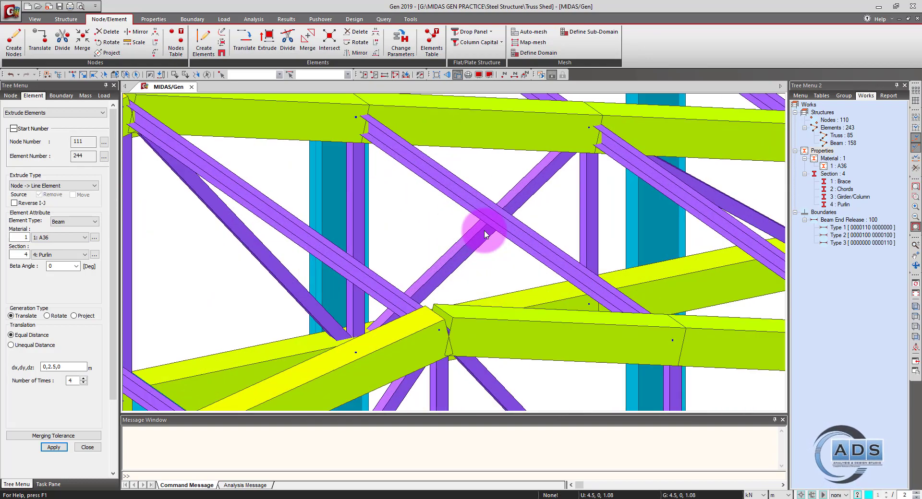
pyautogui.scroll(-9, 486, 235)
pyautogui.keyDown('ctrl'); pyautogui.moveTo(485, 234); pyautogui.dragTo(515, 312, button='middle'); pyautogui.keyUp('ctrl')
pyautogui.scroll(5, 514, 312)
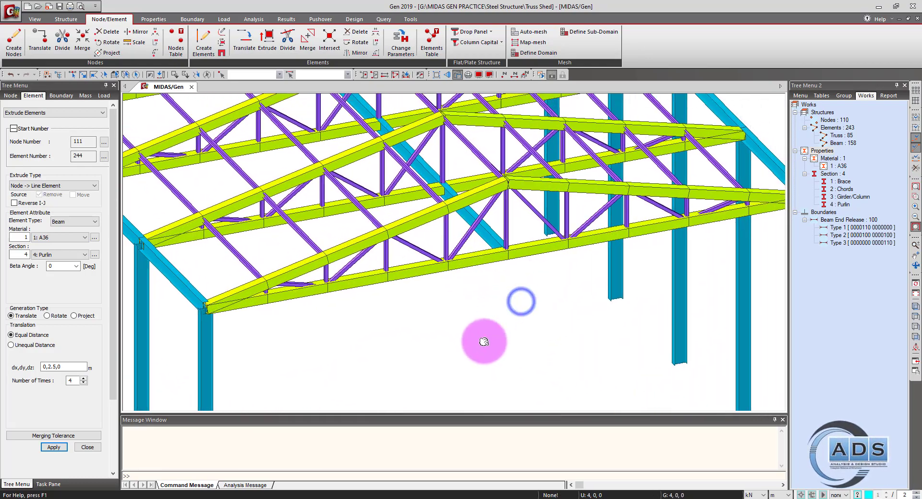
pyautogui.click(496, 329)
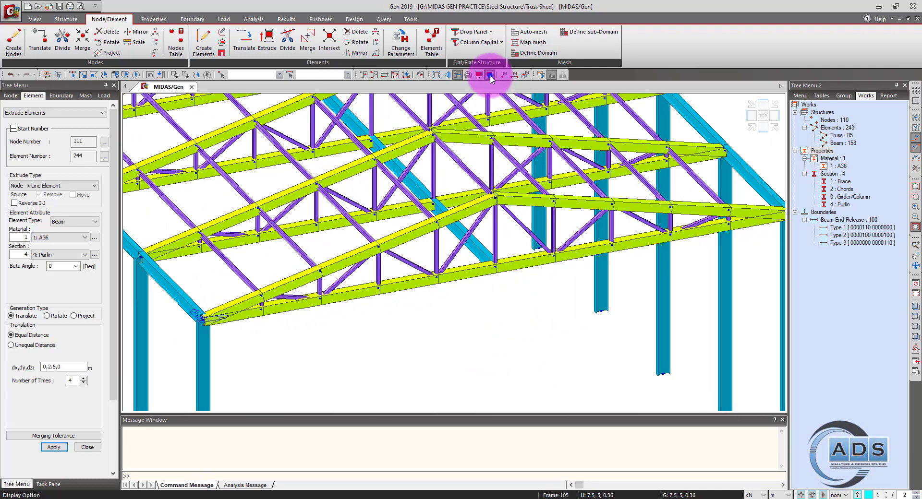
# Color the elements by section/thickness in the display options and assign random colors
pyautogui.click(489, 75)
pyautogui.click(461, 173)
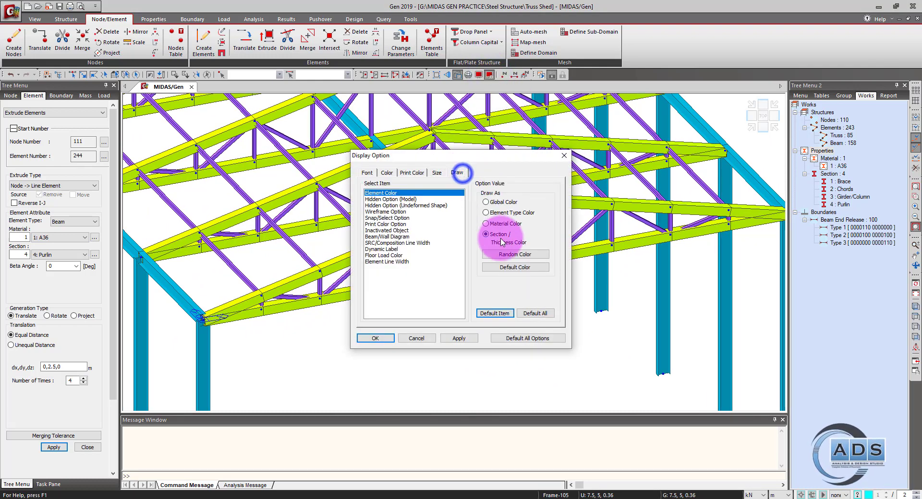
pyautogui.click(460, 339)
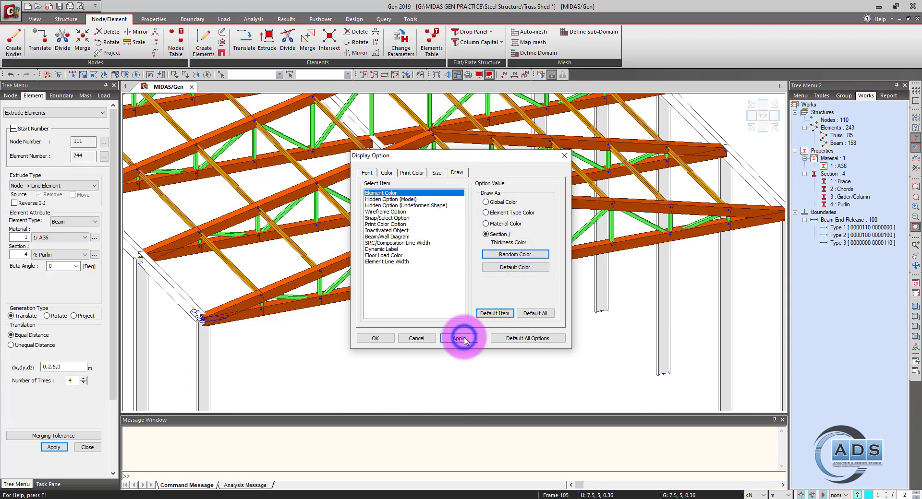
pyautogui.click(507, 254)
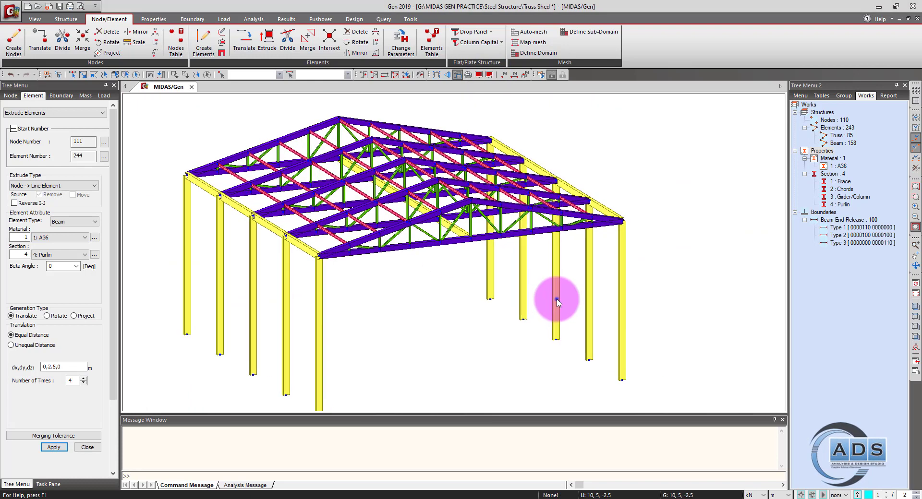
pyautogui.click(557, 300)
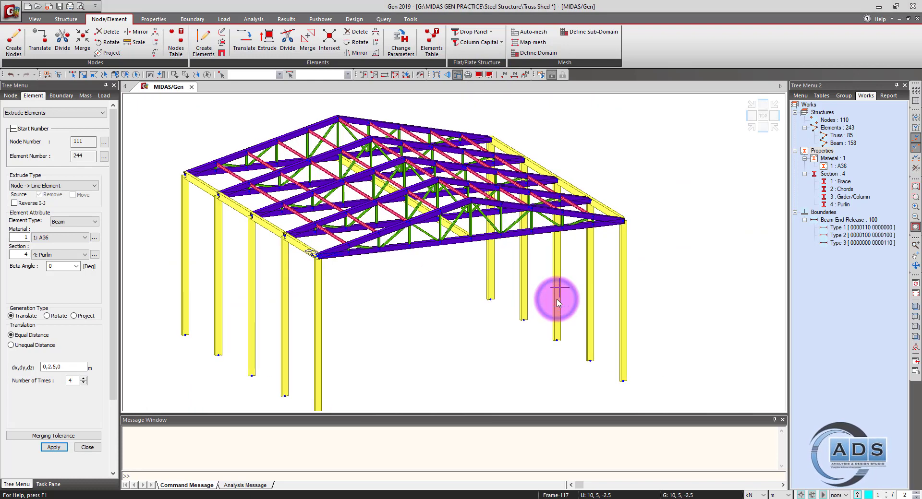
# Select the base nodes of all columns on both sides of the shed for a boundary assignment
pyautogui.moveTo(510, 306); pyautogui.dragTo(483, 287, button='middle')
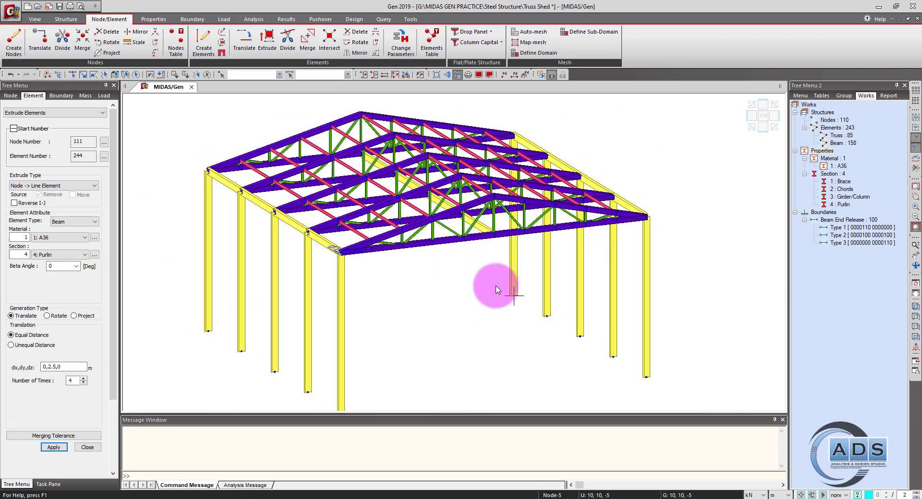
pyautogui.keyDown('ctrl'); pyautogui.moveTo(521, 329); pyautogui.dragTo(496, 315, button='middle'); pyautogui.keyUp('ctrl')
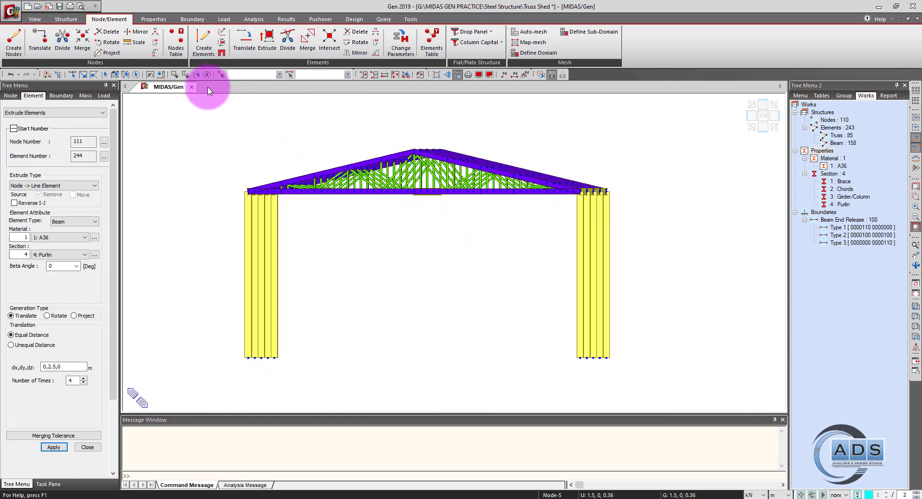
pyautogui.moveTo(174, 305); pyautogui.dragTo(329, 399)
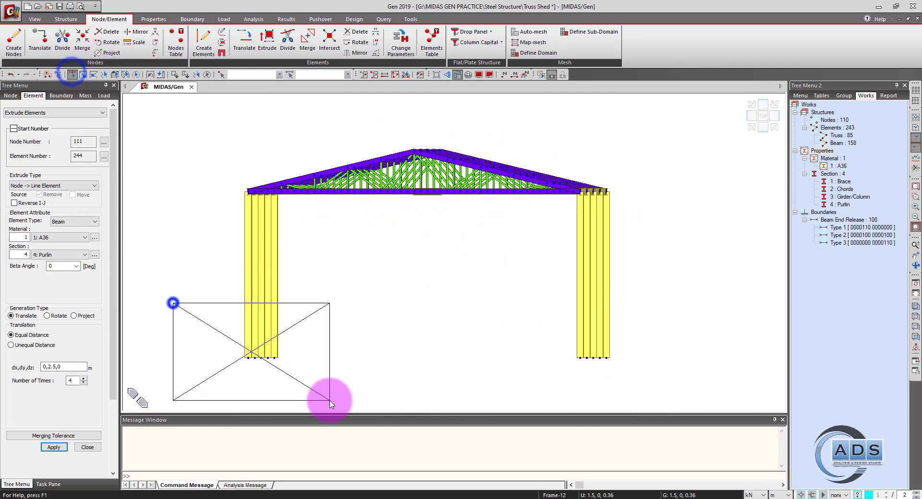
pyautogui.moveTo(520, 338); pyautogui.dragTo(714, 421)
pyautogui.click(176, 41)
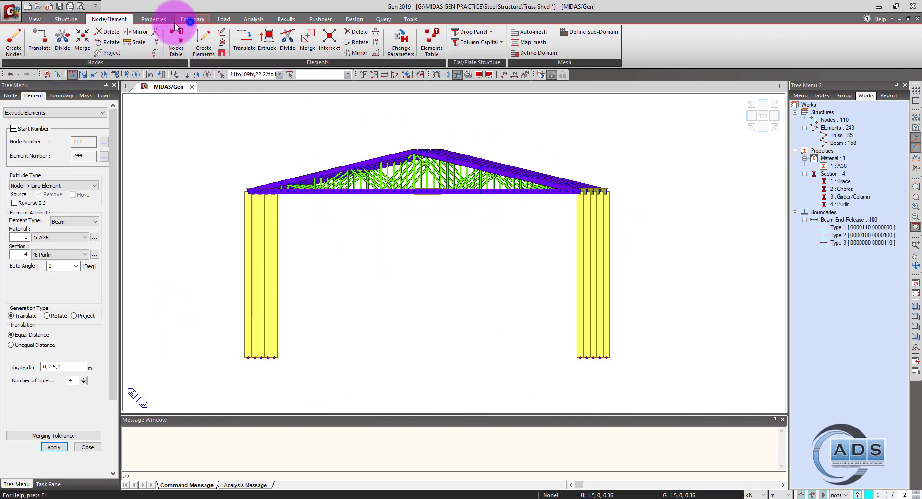
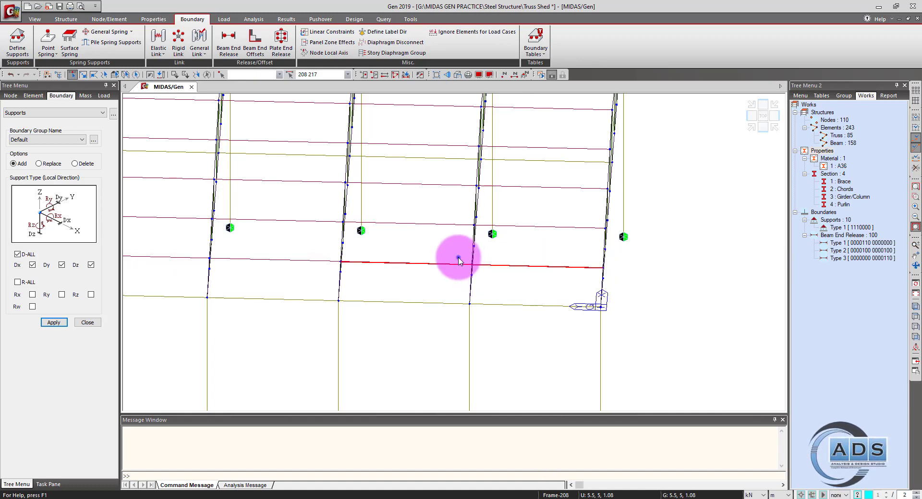
pyautogui.moveTo(585, 258); pyautogui.dragTo(621, 282)
pyautogui.moveTo(334, 253); pyautogui.dragTo(365, 279)
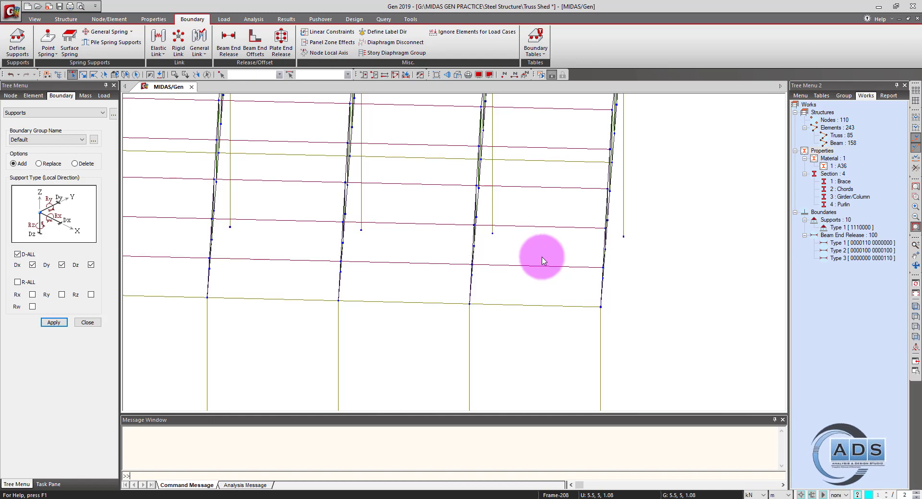
pyautogui.scroll(-3, 542, 257)
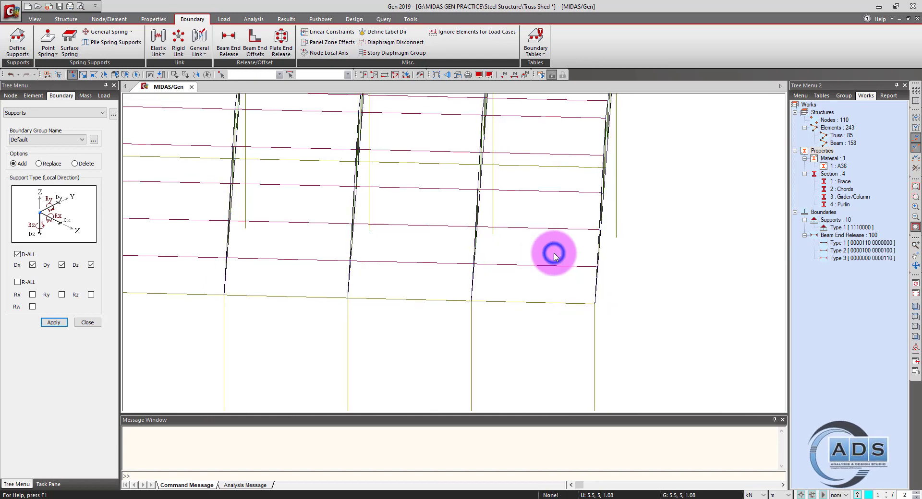
pyautogui.moveTo(553, 255); pyautogui.dragTo(556, 255, button='middle')
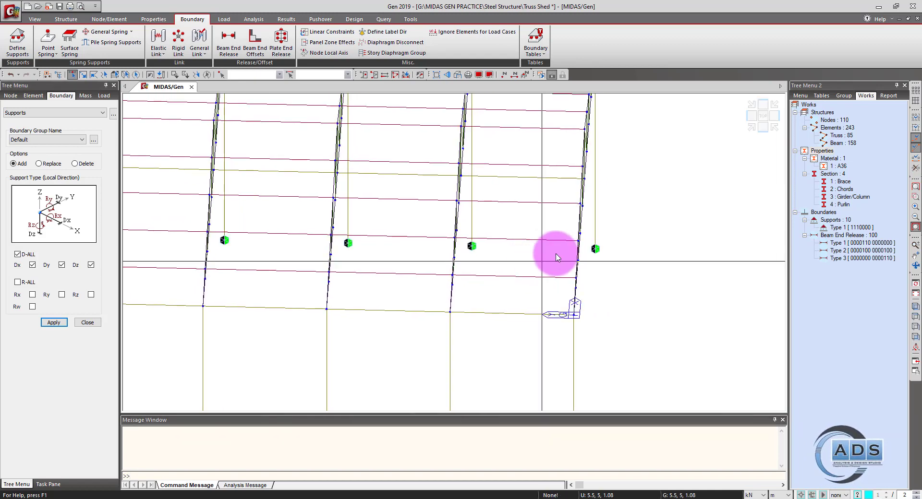
# Switch to the top view and turn on the Local Direction display for the elements
pyautogui.click(763, 116)
pyautogui.moveTo(511, 325); pyautogui.dragTo(593, 263, button='middle')
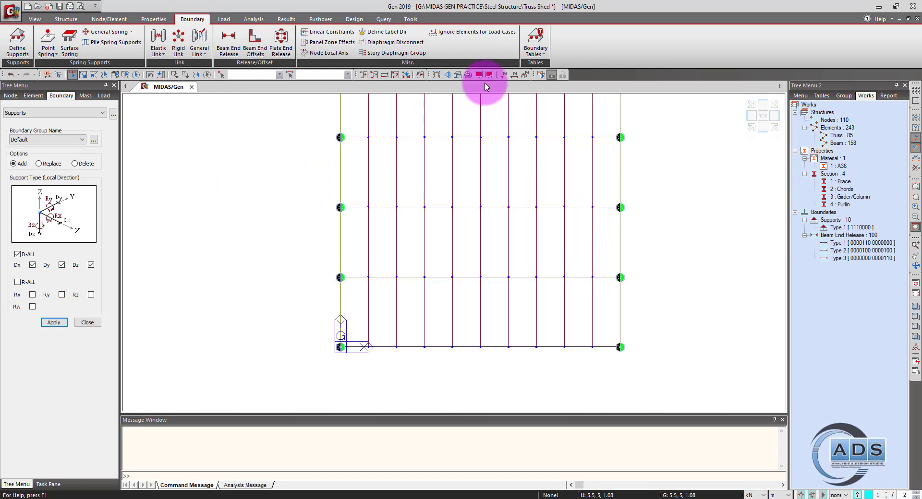
pyautogui.click(482, 76)
pyautogui.click(391, 257)
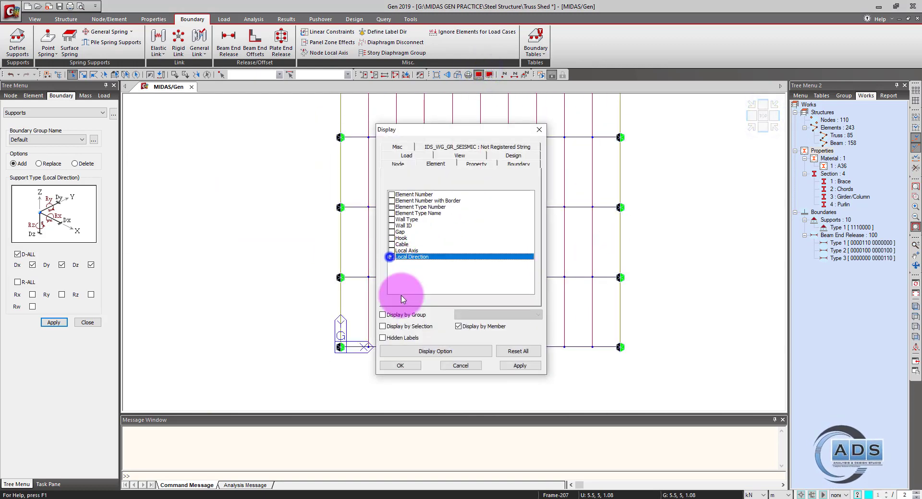
pyautogui.click(399, 366)
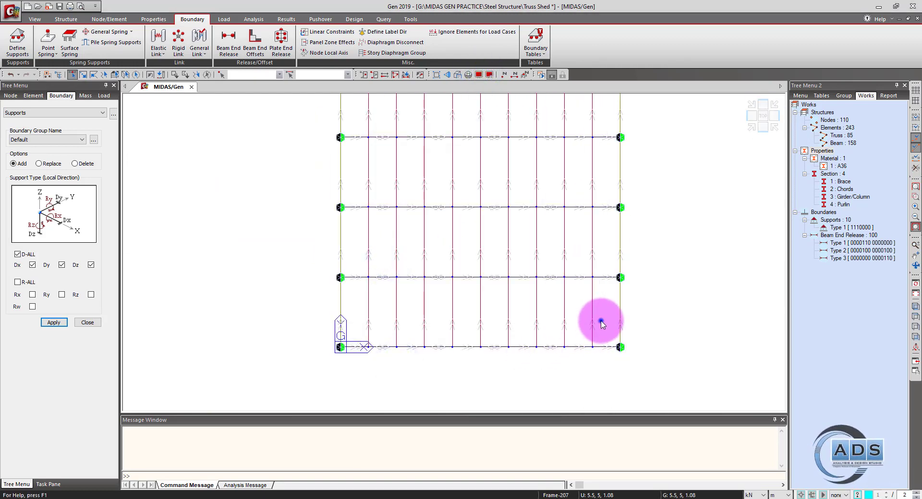
# Release My and Mz at the i-node only for all purlins in the first and third bays counted from the origin
pyautogui.moveTo(599, 321); pyautogui.dragTo(367, 303)
pyautogui.moveTo(367, 304); pyautogui.dragTo(464, 268, button='middle')
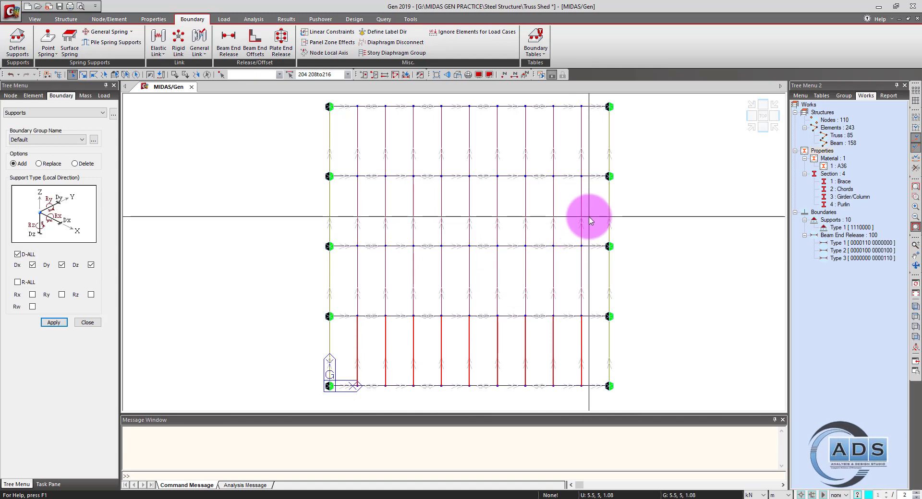
pyautogui.moveTo(474, 204); pyautogui.dragTo(361, 231)
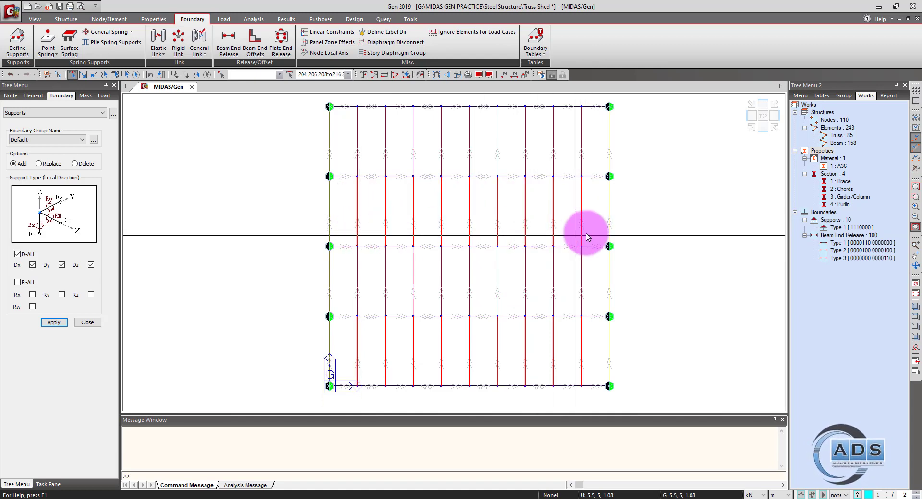
pyautogui.click(228, 41)
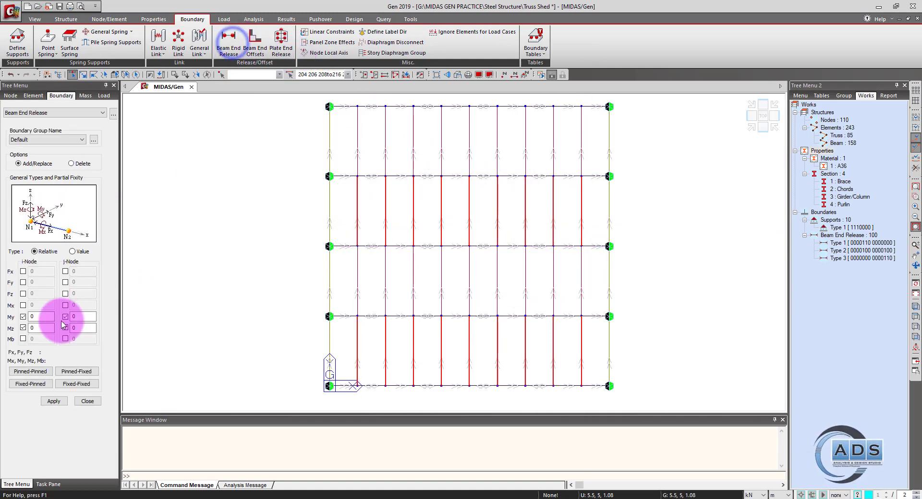
pyautogui.click(54, 401)
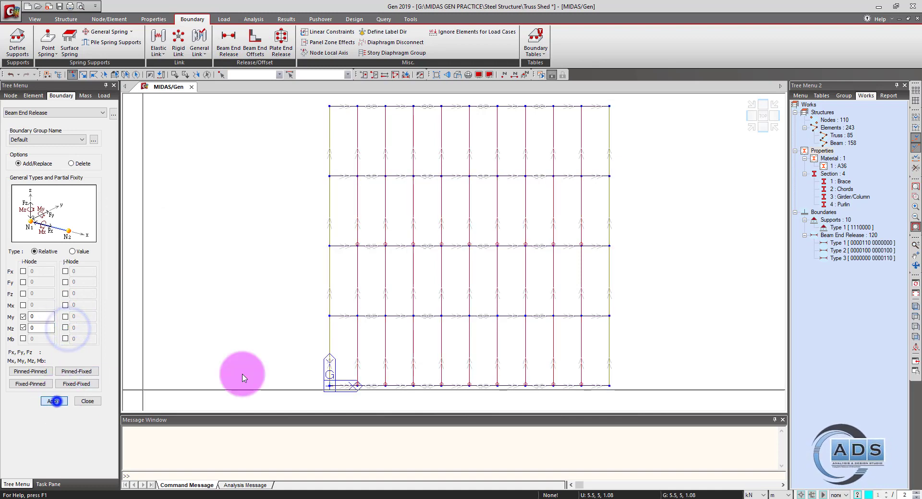
# Release My and Mz at the j-node only for all purlins in the second and fourth bays
pyautogui.moveTo(595, 291); pyautogui.dragTo(355, 268)
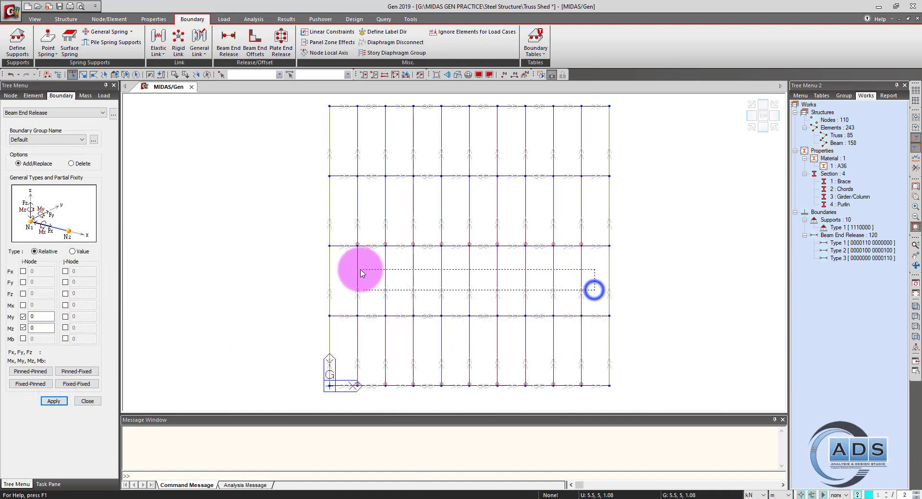
pyautogui.moveTo(585, 140); pyautogui.dragTo(368, 141)
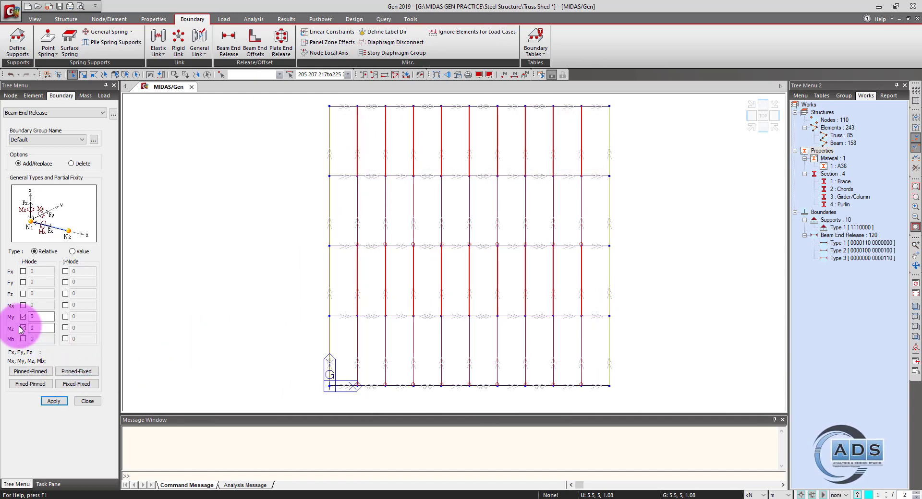
pyautogui.click(65, 317)
pyautogui.click(53, 402)
# Return to a 3D view of the shed and turn off the element Local Direction display
pyautogui.keyDown('ctrl'); pyautogui.moveTo(427, 239); pyautogui.dragTo(618, 165, button='middle'); pyautogui.keyUp('ctrl')
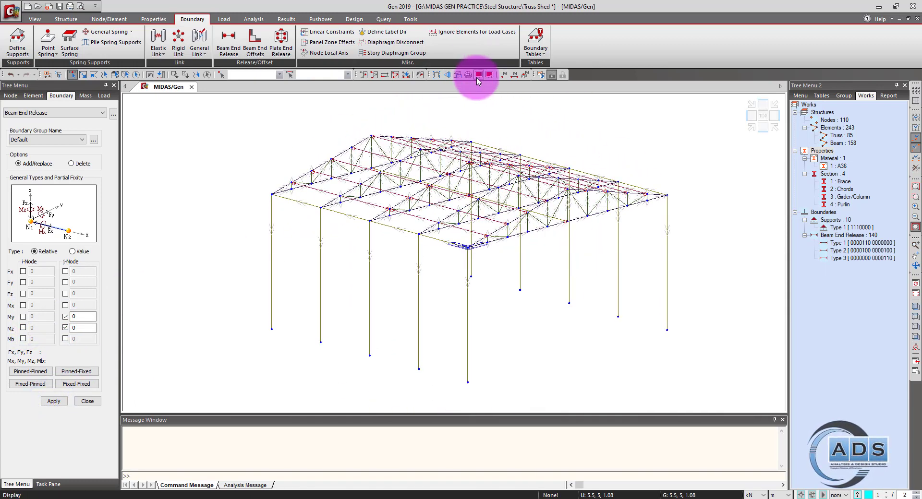
pyautogui.click(479, 74)
pyautogui.click(392, 257)
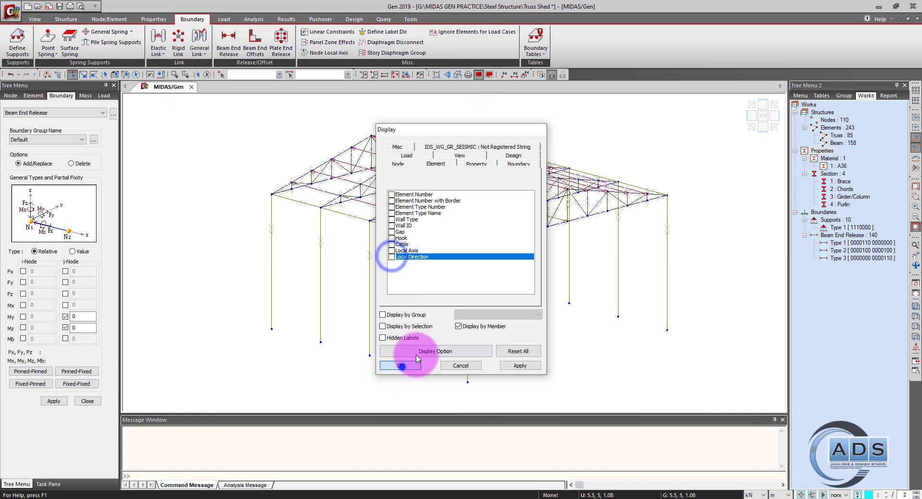
pyautogui.click(401, 365)
# Turn on the hidden surface display and examine the purlins, trusses and columns of the shed
pyautogui.click(459, 76)
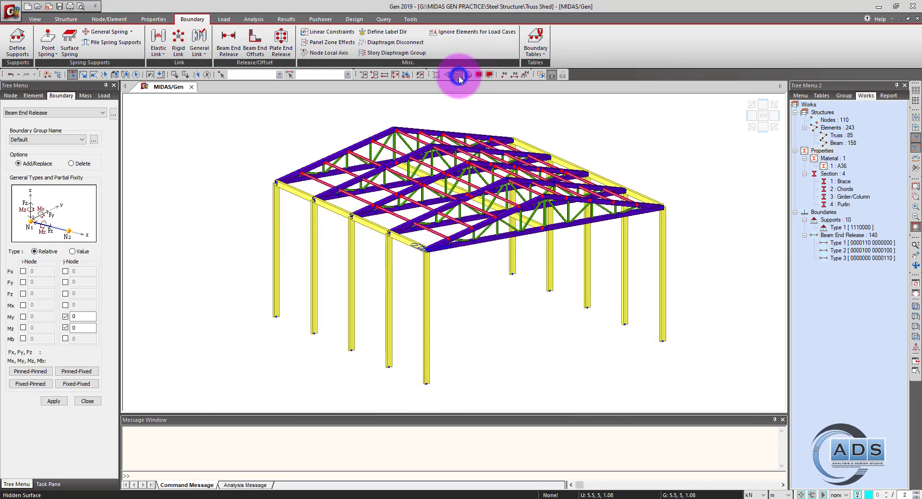
pyautogui.scroll(6, 501, 224)
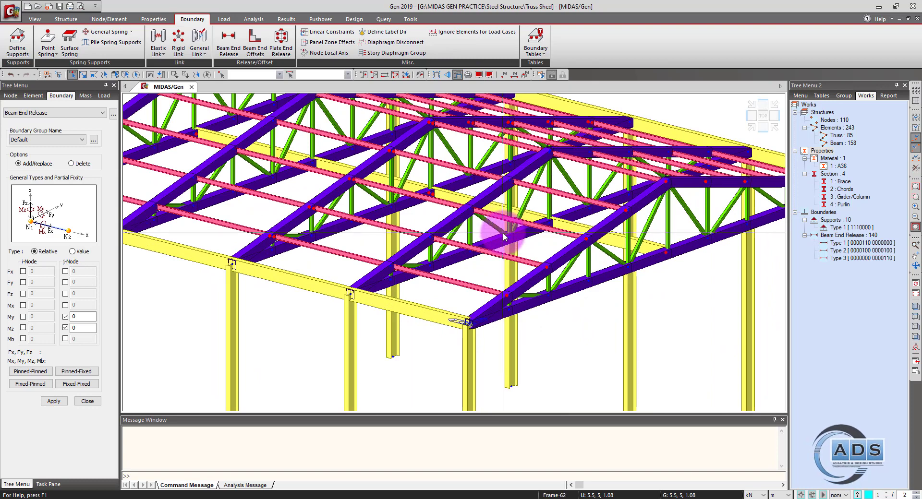
pyautogui.scroll(-5, 503, 235)
pyautogui.keyDown('ctrl'); pyautogui.moveTo(529, 326); pyautogui.dragTo(583, 310, button='middle'); pyautogui.keyUp('ctrl')
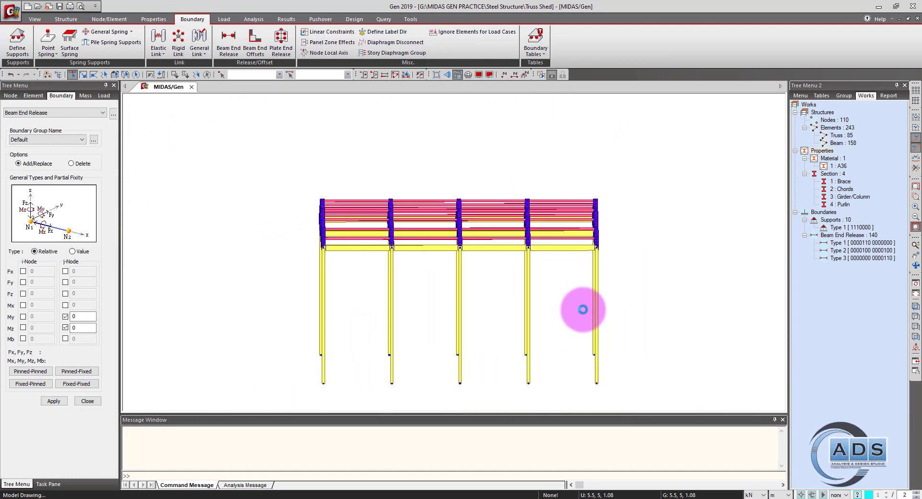
pyautogui.moveTo(560, 339); pyautogui.dragTo(547, 315, button='middle')
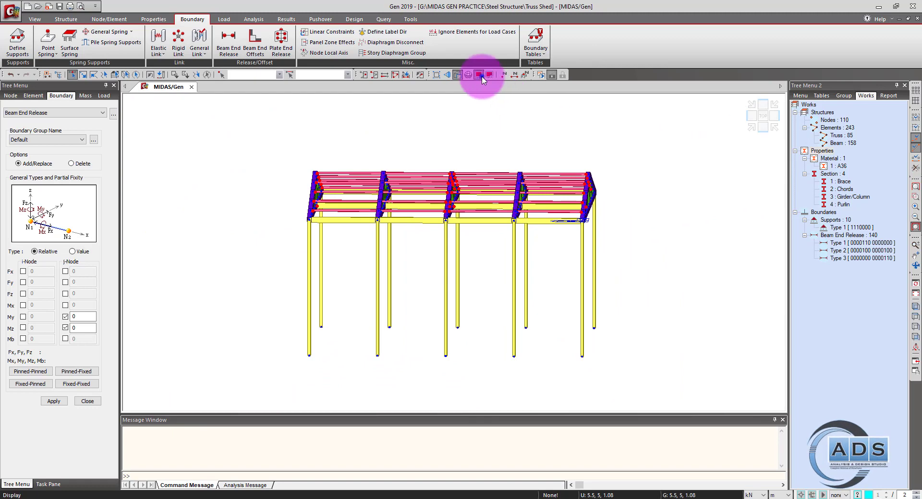
# Turn on the Support and Beam End release Symbol boundary displays for the model
pyautogui.click(480, 75)
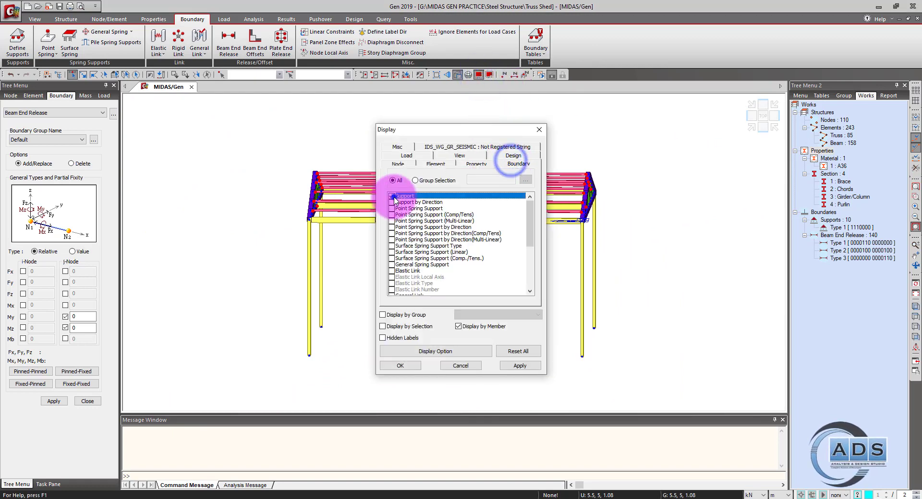
pyautogui.scroll(-3, 408, 275)
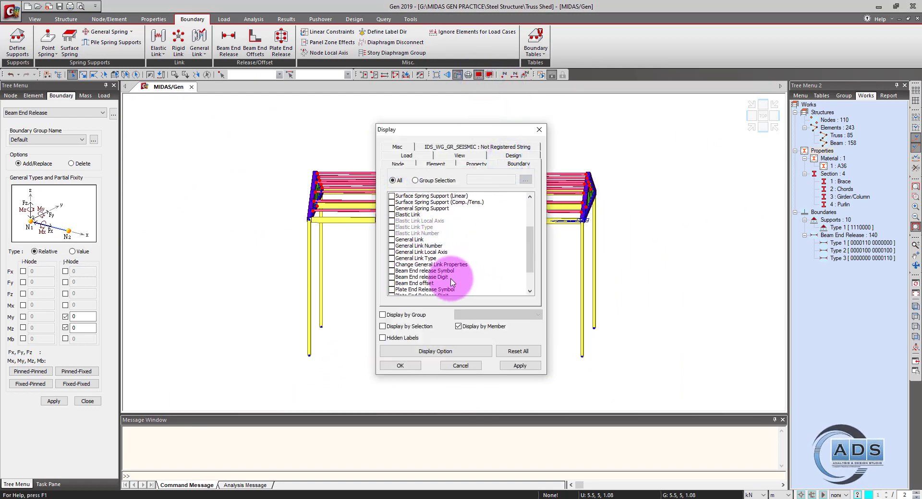
pyautogui.click(393, 273)
pyautogui.click(400, 365)
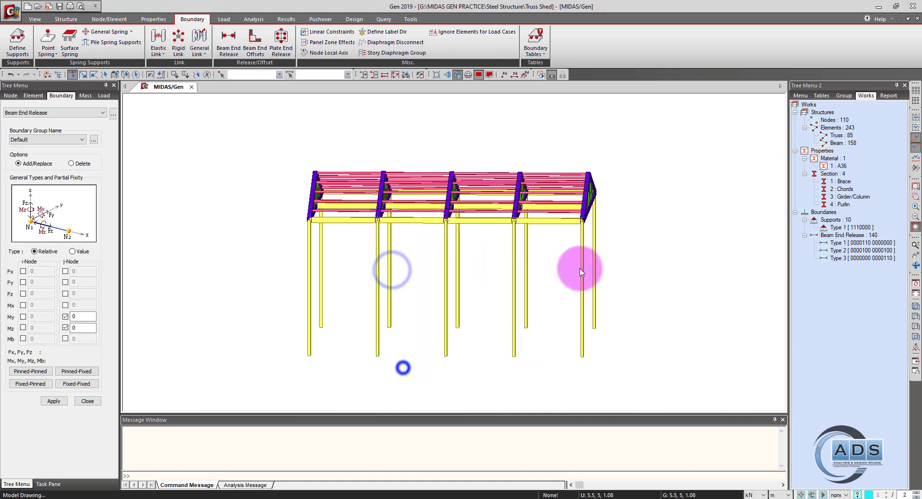
pyautogui.moveTo(535, 264)
pyautogui.keyDown('ctrl'); pyautogui.mouseDown(button='middle')
pyautogui.moveTo(526, 270)
pyautogui.moveTo(537, 273)
pyautogui.mouseUp(button='middle'); pyautogui.keyUp('ctrl')
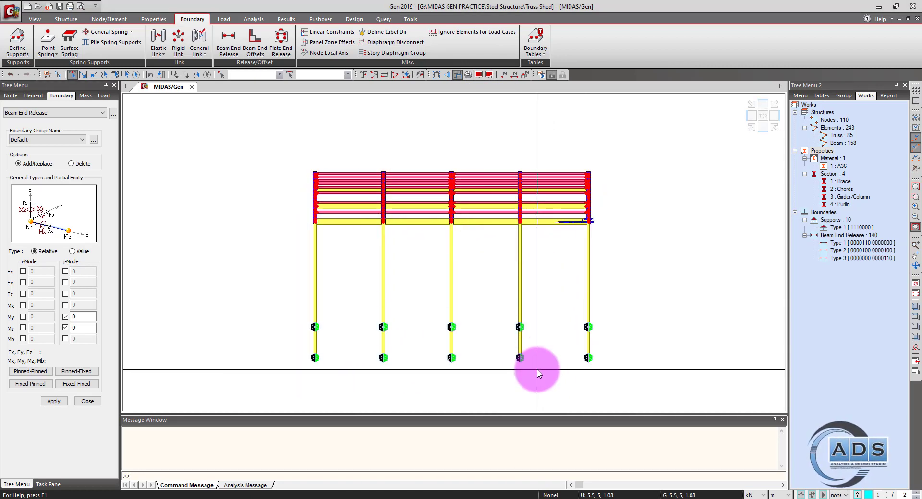
# Delete the columns under the second and fourth trusses on both sides of the shed, and save the model
pyautogui.moveTo(536, 370); pyautogui.dragTo(511, 262)
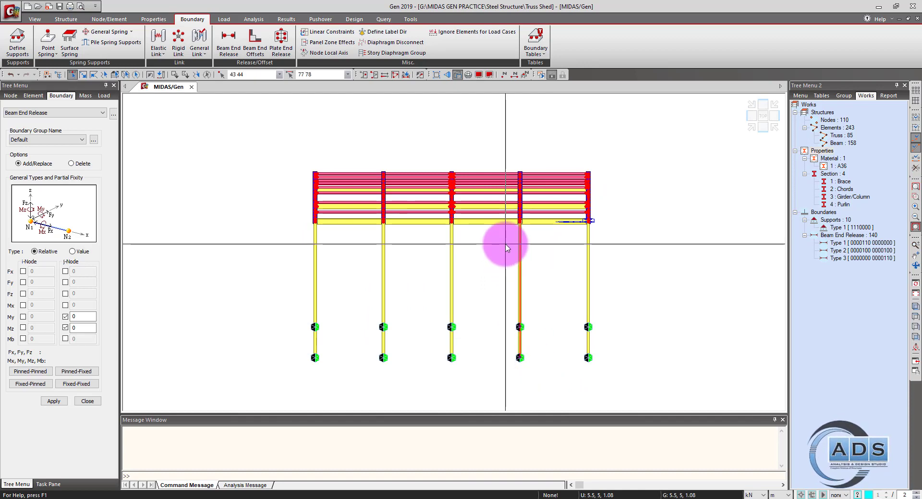
pyautogui.moveTo(393, 358); pyautogui.dragTo(370, 248)
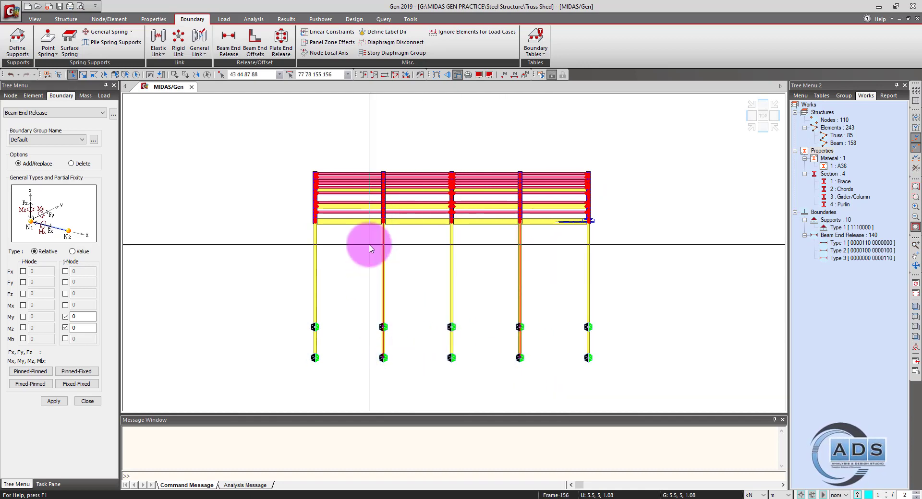
pyautogui.press('Delete')
pyautogui.keyDown('ctrl'); pyautogui.moveTo(368, 243); pyautogui.dragTo(446, 221, button='middle'); pyautogui.keyUp('ctrl')
pyautogui.hotkey('ctrl', 's')
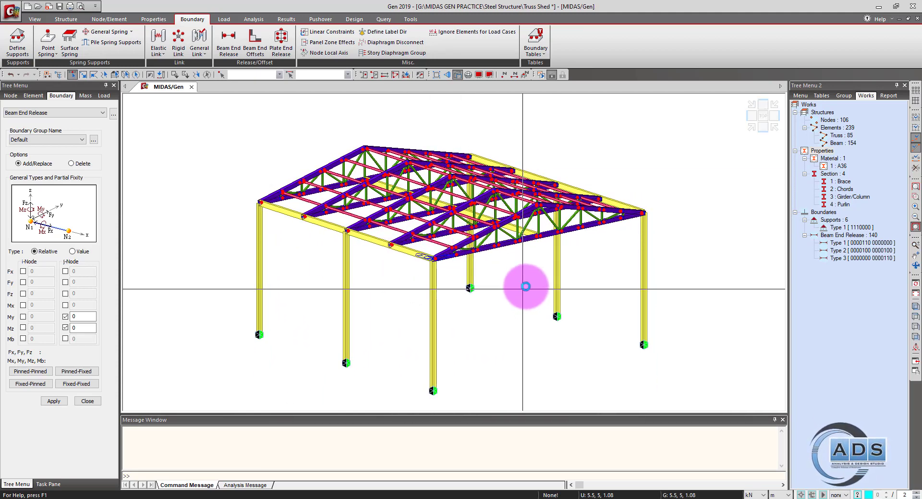
# Turn off the hidden surface display and switch to the front elevation view of the shed
pyautogui.click(458, 75)
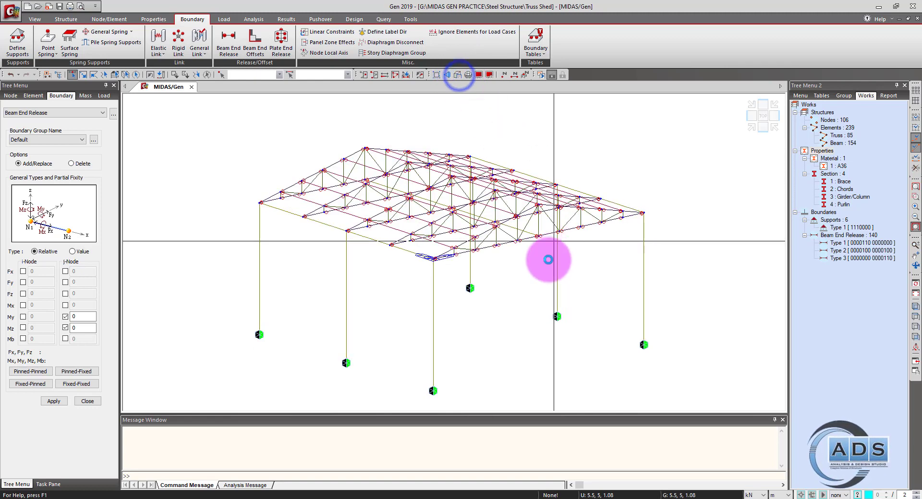
pyautogui.scroll(5, 410, 154)
pyautogui.click(760, 127)
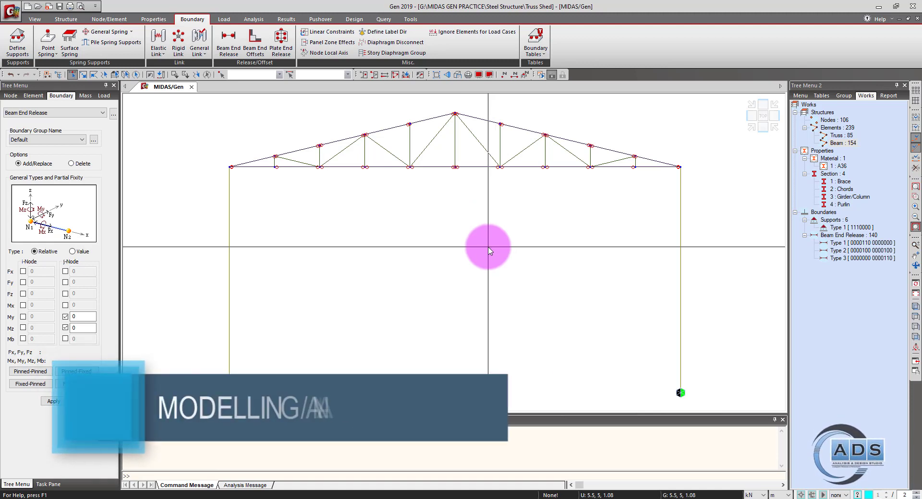
pyautogui.click(261, 169)
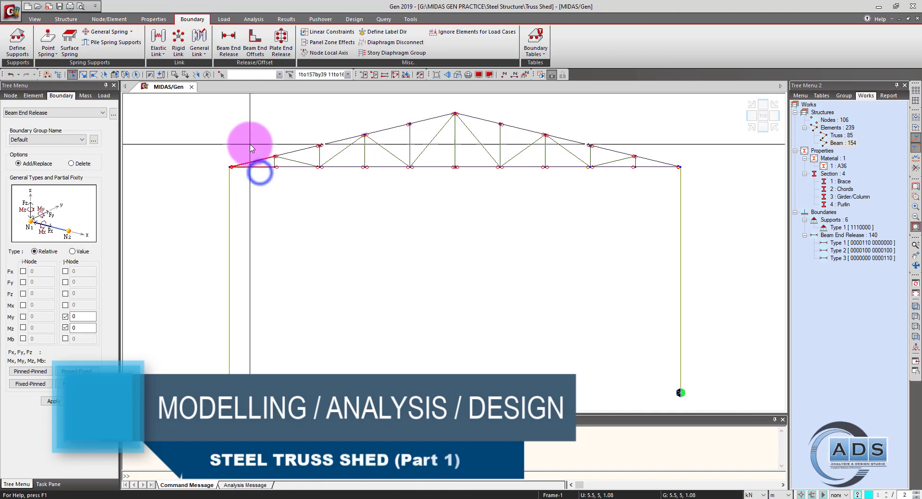
pyautogui.click(290, 167)
pyautogui.click(339, 167)
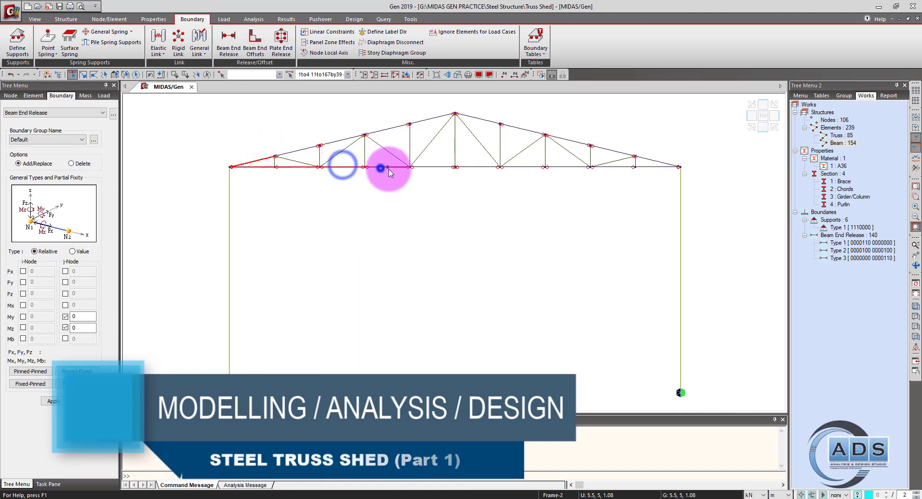
pyautogui.click(380, 168)
pyautogui.click(438, 168)
pyautogui.click(482, 168)
pyautogui.click(517, 187)
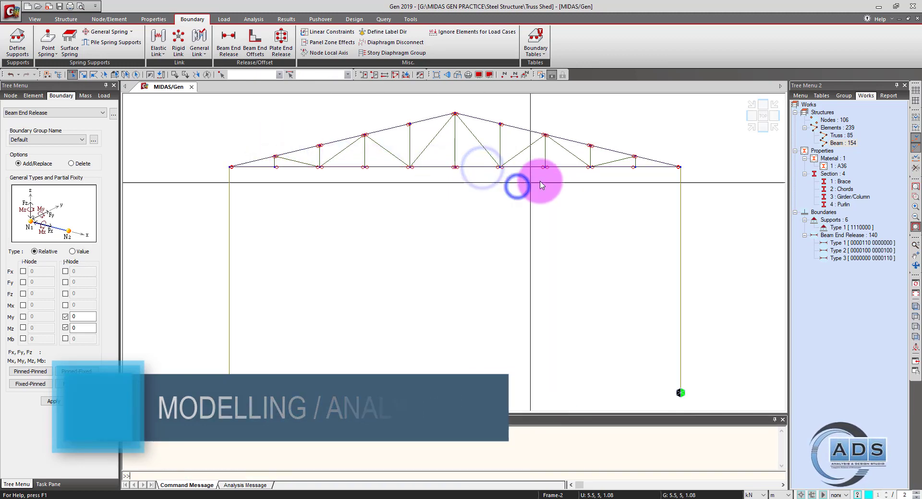
# Select all Beam-type elements and activate only them, hiding the truss web members
pyautogui.rightClick(846, 148)
pyautogui.click(836, 161)
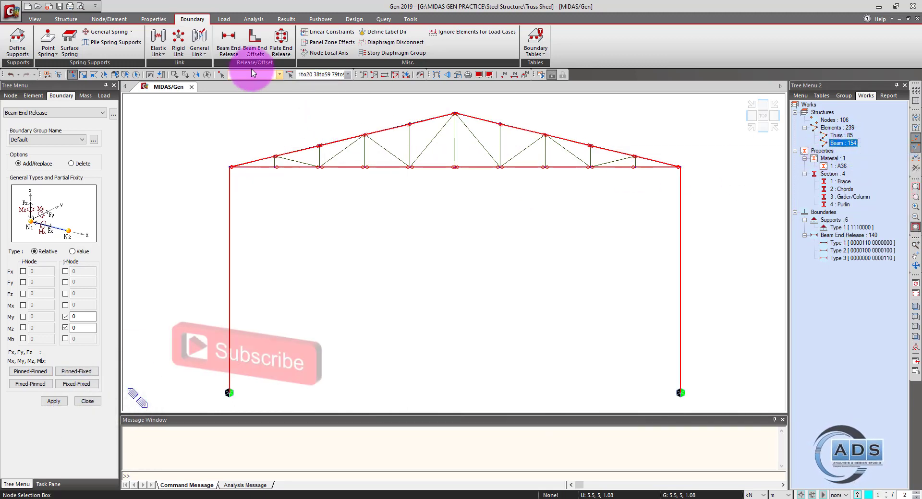
pyautogui.click(365, 74)
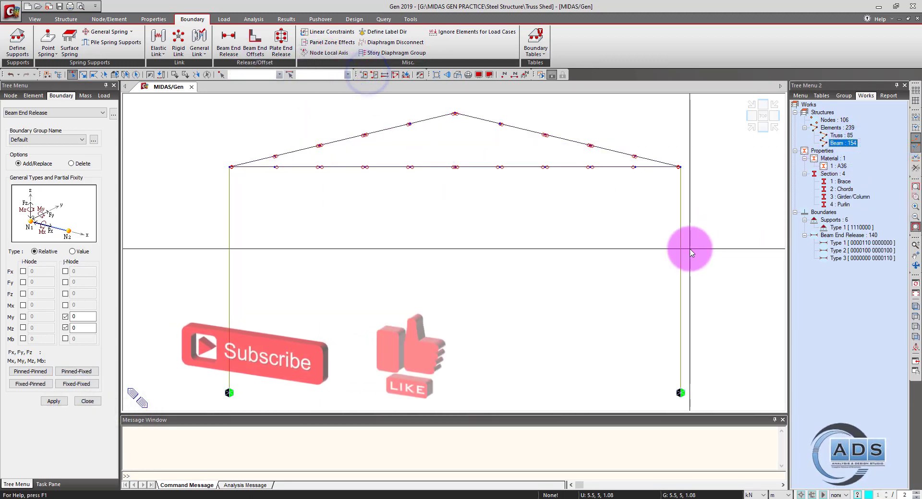
# Select all top and bottom chord elements of the trusses and activate only them, hiding the columns and purlins
pyautogui.click(263, 161)
pyautogui.moveTo(260, 174); pyautogui.dragTo(259, 146)
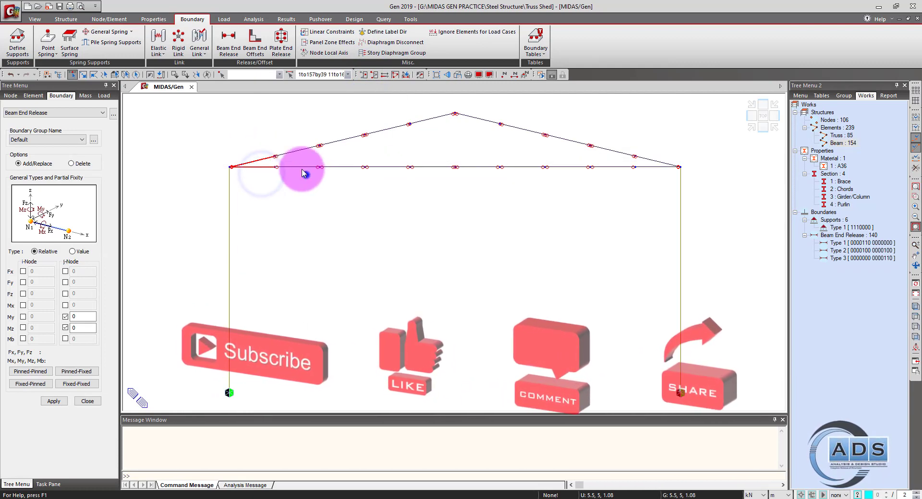
pyautogui.moveTo(306, 175); pyautogui.dragTo(294, 143)
pyautogui.moveTo(344, 173); pyautogui.dragTo(336, 131)
pyautogui.moveTo(399, 178); pyautogui.dragTo(389, 120)
pyautogui.moveTo(438, 181); pyautogui.dragTo(426, 104)
pyautogui.moveTo(483, 176); pyautogui.dragTo(474, 104)
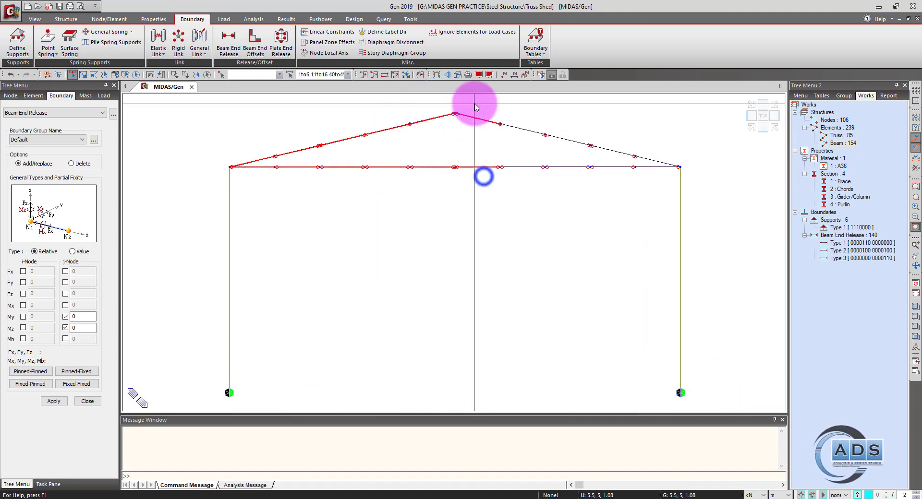
pyautogui.moveTo(526, 175); pyautogui.dragTo(521, 111)
pyautogui.moveTo(573, 175); pyautogui.dragTo(566, 120)
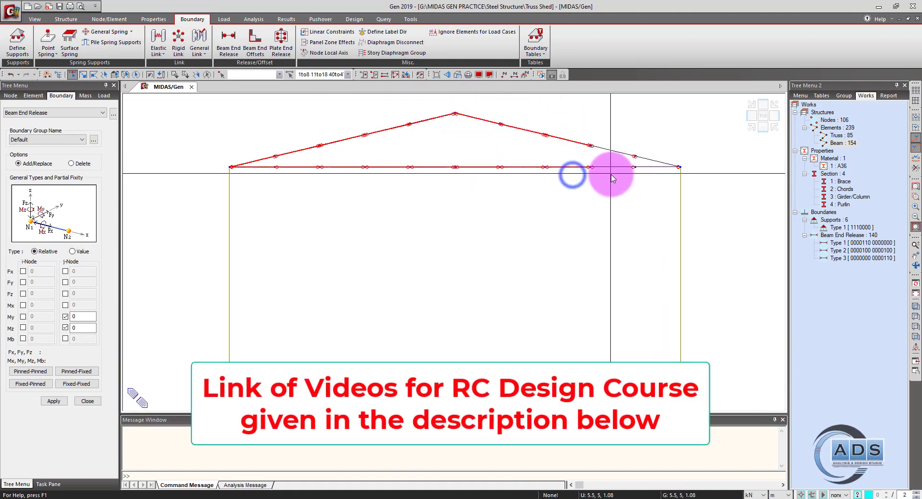
pyautogui.moveTo(613, 179); pyautogui.dragTo(624, 131)
pyautogui.moveTo(653, 175); pyautogui.dragTo(645, 131)
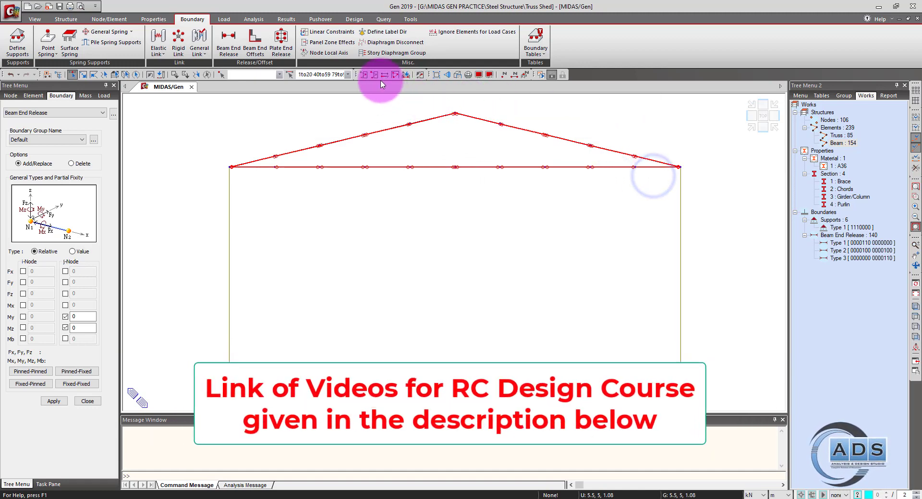
pyautogui.click(751, 129)
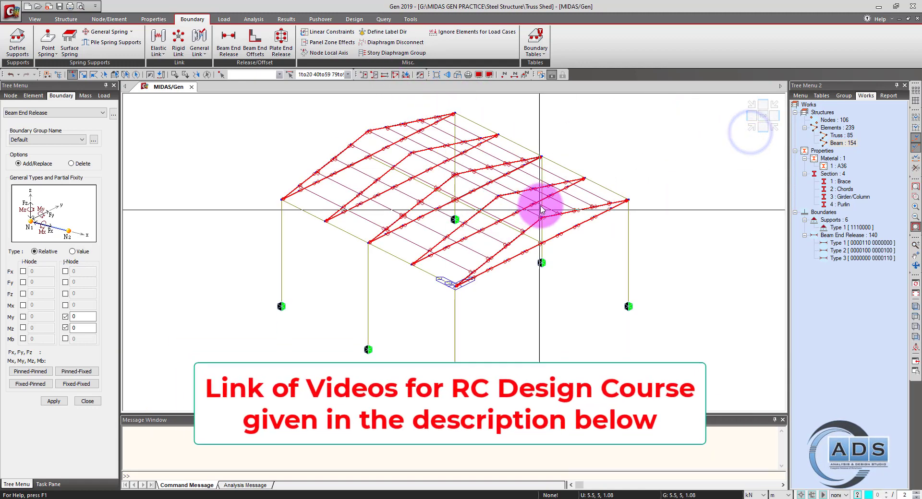
pyautogui.click(365, 74)
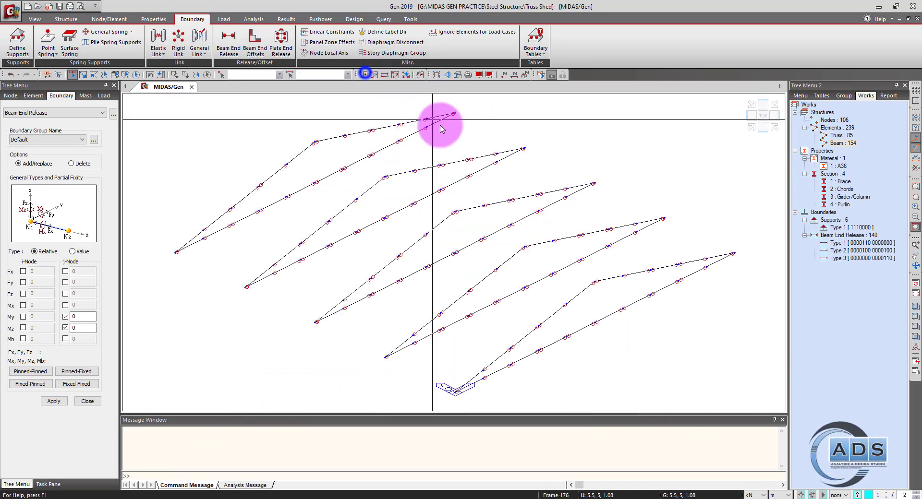
# Delete the beam end releases from all the truss chord elements
pyautogui.moveTo(693, 320); pyautogui.dragTo(221, 103)
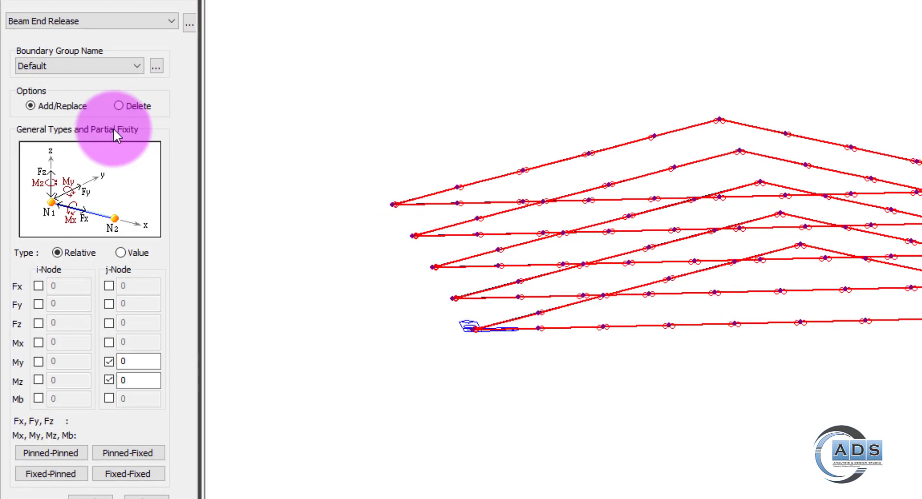
pyautogui.click(118, 106)
pyautogui.click(593, 352)
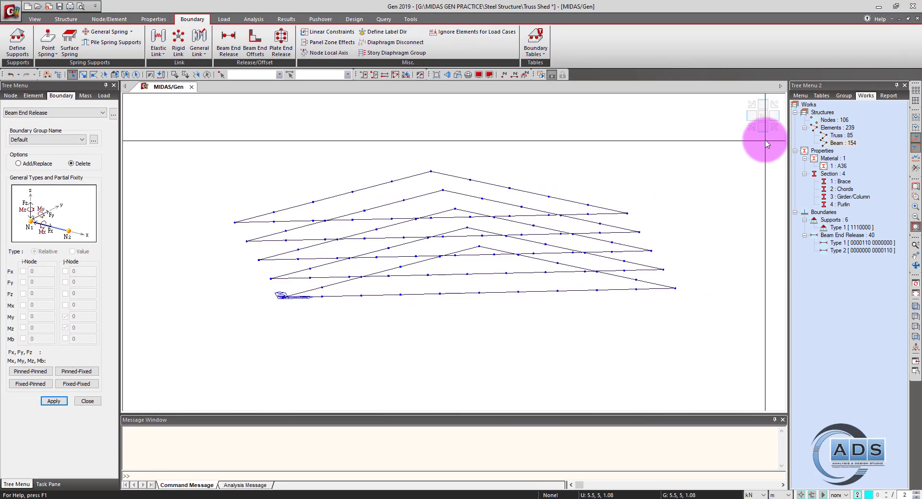
# In front view, release only My and Mz at the i-node of the left-end chord elements and the top chord segment just right of the ridge
pyautogui.click(762, 130)
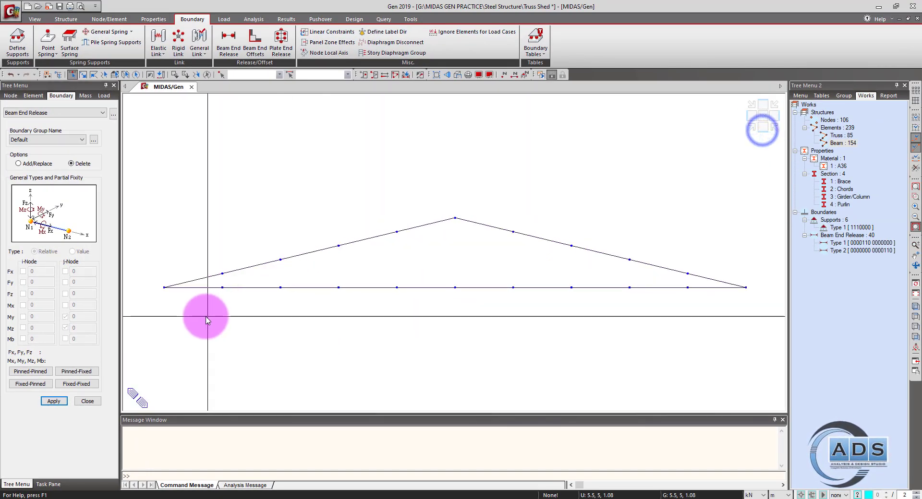
pyautogui.moveTo(200, 311); pyautogui.dragTo(190, 263)
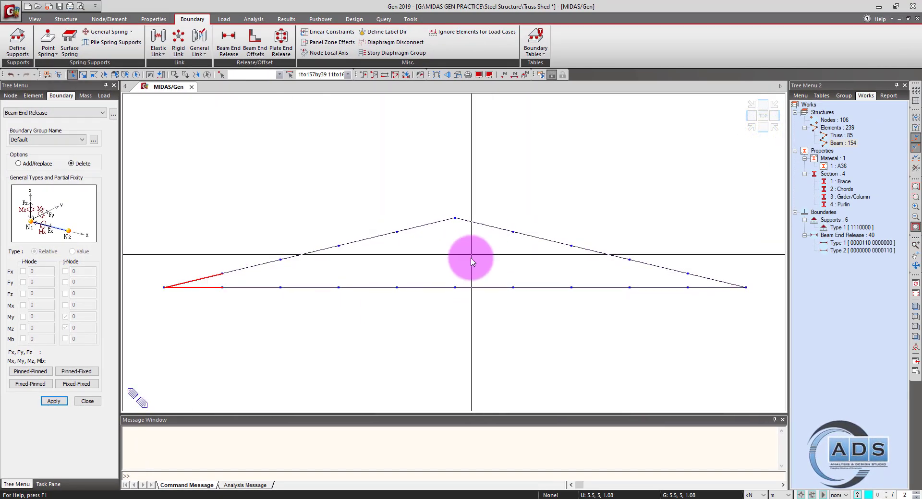
pyautogui.moveTo(483, 249); pyautogui.dragTo(470, 199)
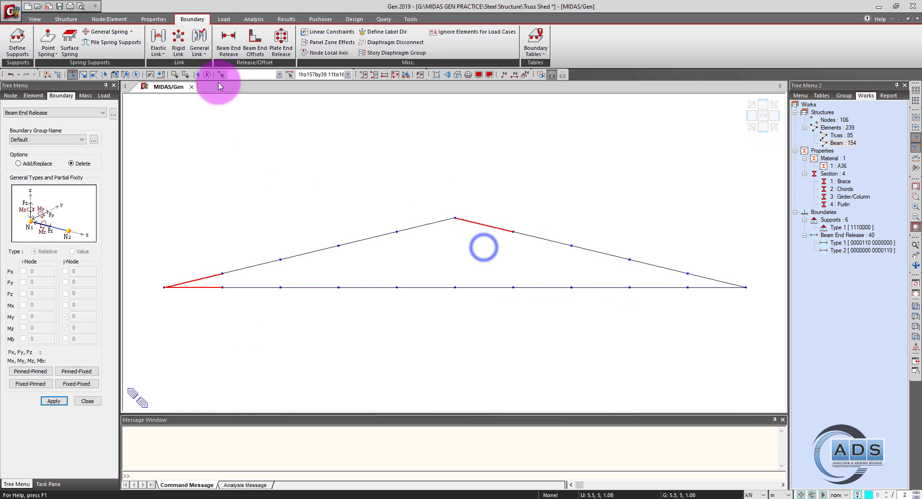
pyautogui.click(41, 164)
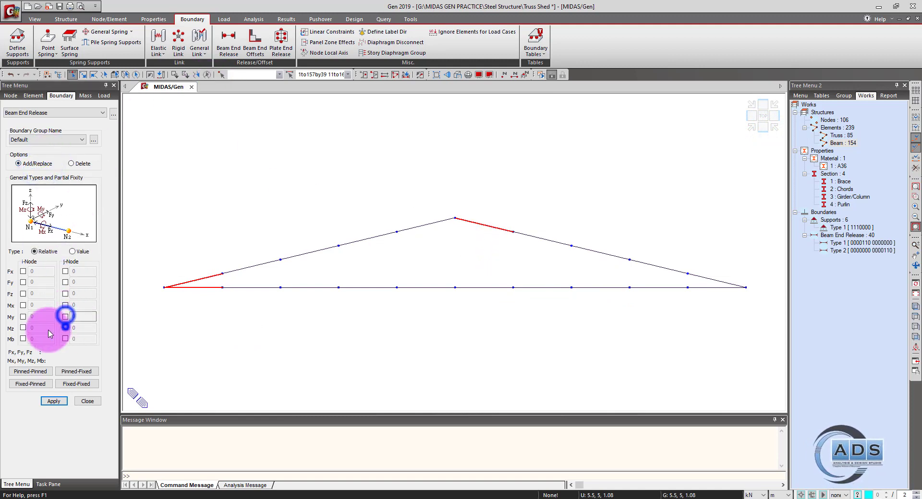
pyautogui.click(23, 317)
pyautogui.click(23, 328)
pyautogui.click(53, 401)
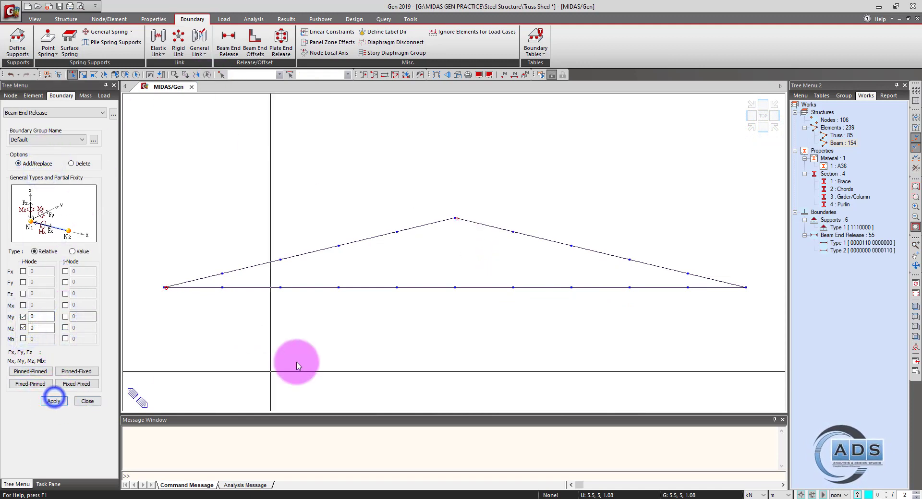
# Release only My and Mz at the j-node of the right-end chords and the segment left of the ridge, then reactivate the full model
pyautogui.click(427, 233)
pyautogui.moveTo(715, 303); pyautogui.dragTo(702, 265)
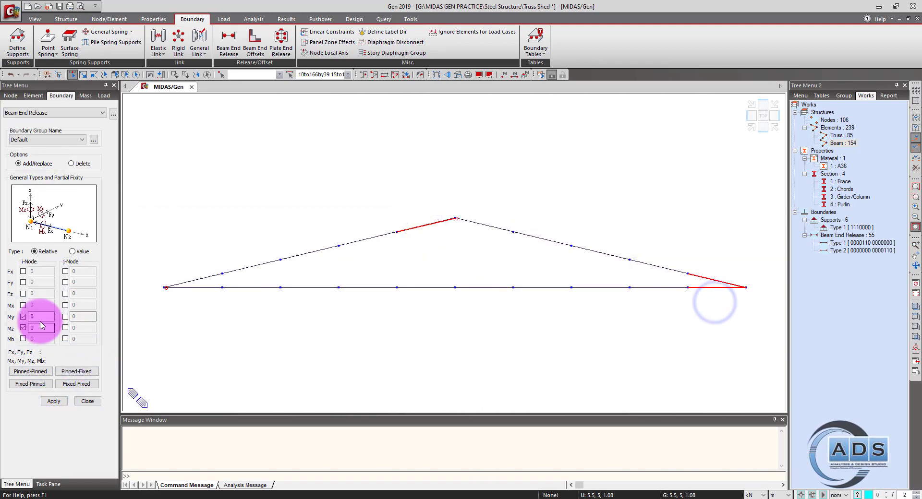
pyautogui.click(23, 328)
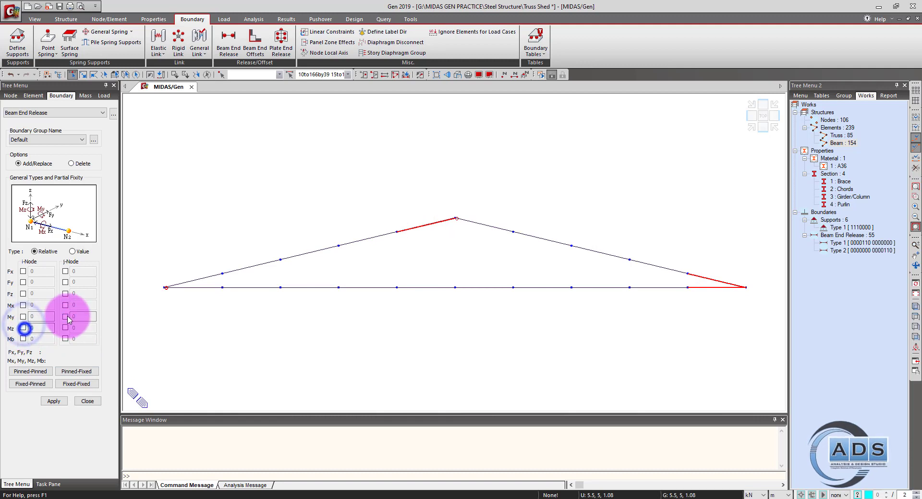
pyautogui.click(65, 328)
pyautogui.click(53, 401)
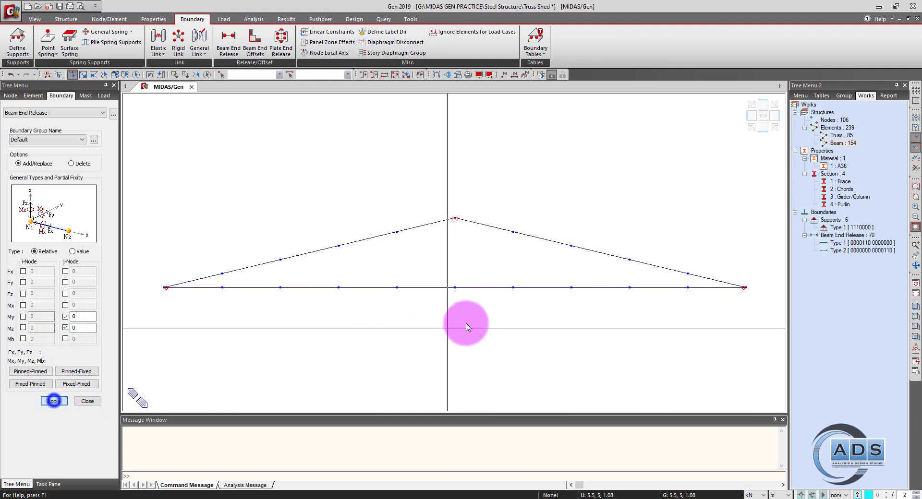
pyautogui.click(407, 74)
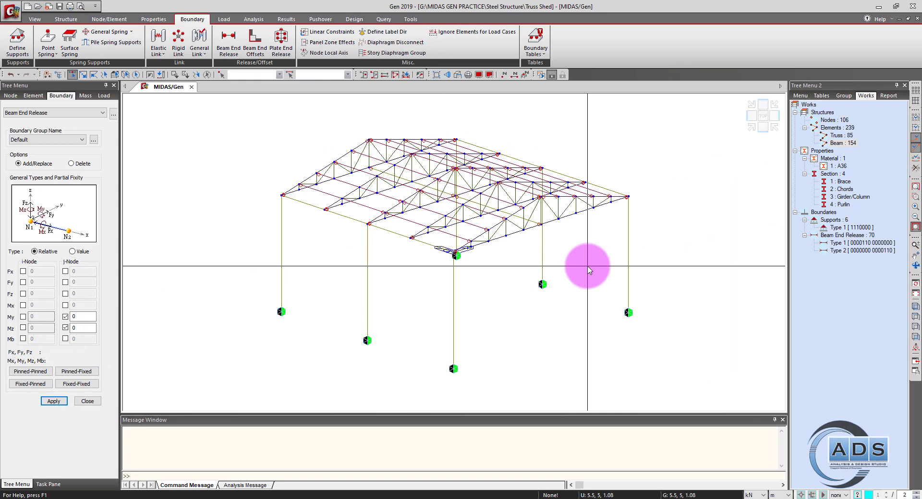
pyautogui.keyDown('ctrl'); pyautogui.moveTo(587, 267); pyautogui.dragTo(566, 258, button='middle'); pyautogui.keyUp('ctrl')
# Define two static load cases: Dead with type Dead Load (D), and Live
pyautogui.click(224, 20)
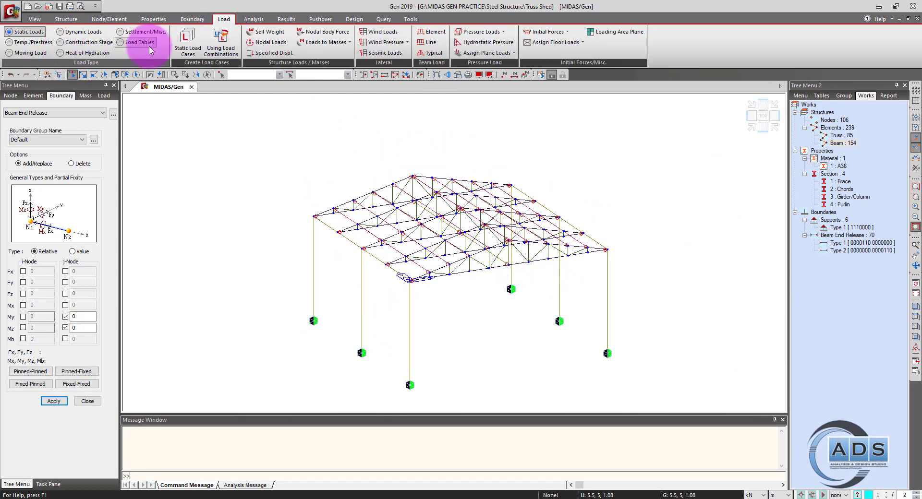
pyautogui.click(182, 40)
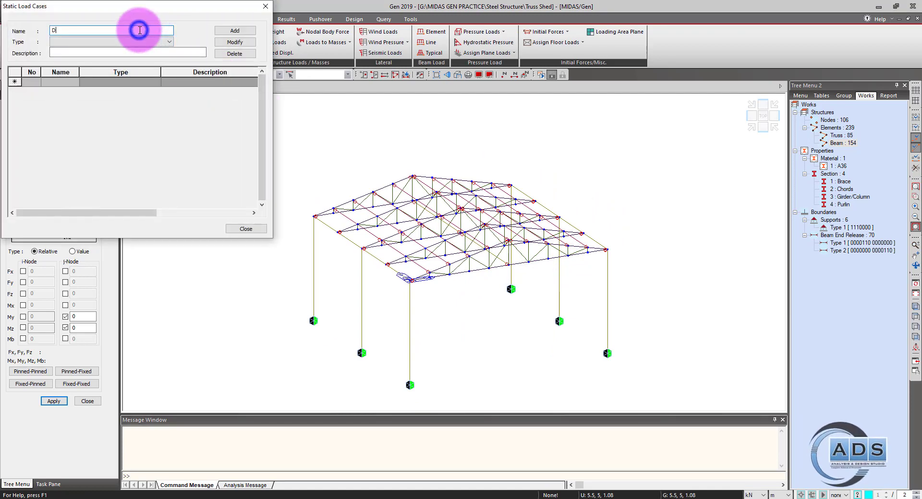
pyautogui.click(169, 41)
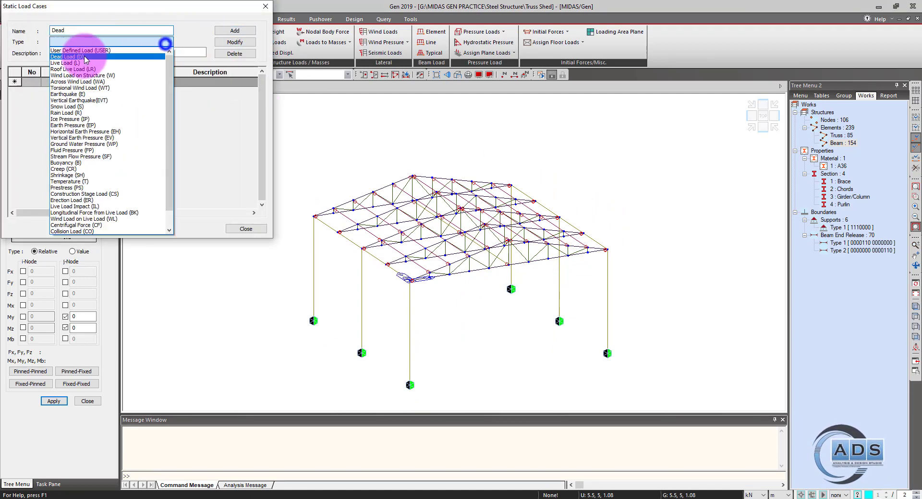
pyautogui.click(81, 56)
pyautogui.click(234, 31)
pyautogui.moveTo(145, 33); pyautogui.dragTo(37, 33)
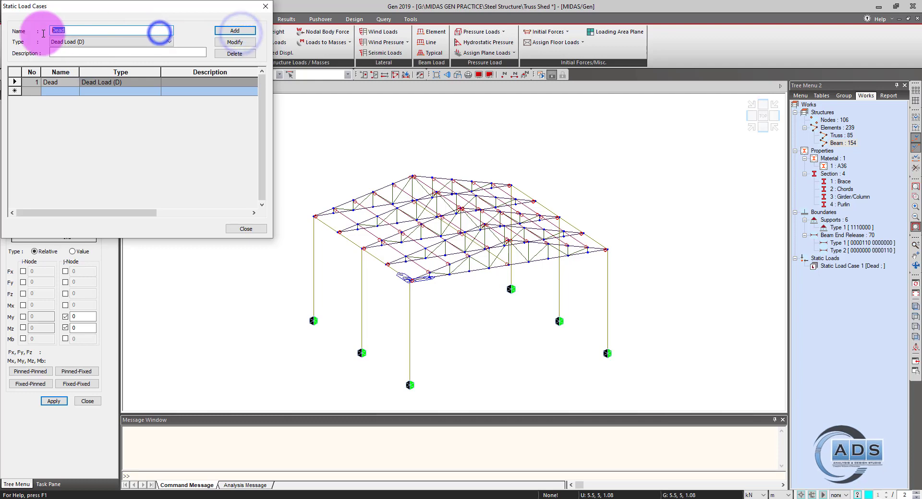
pyautogui.write('Live')
pyautogui.click(142, 43)
pyautogui.click(251, 228)
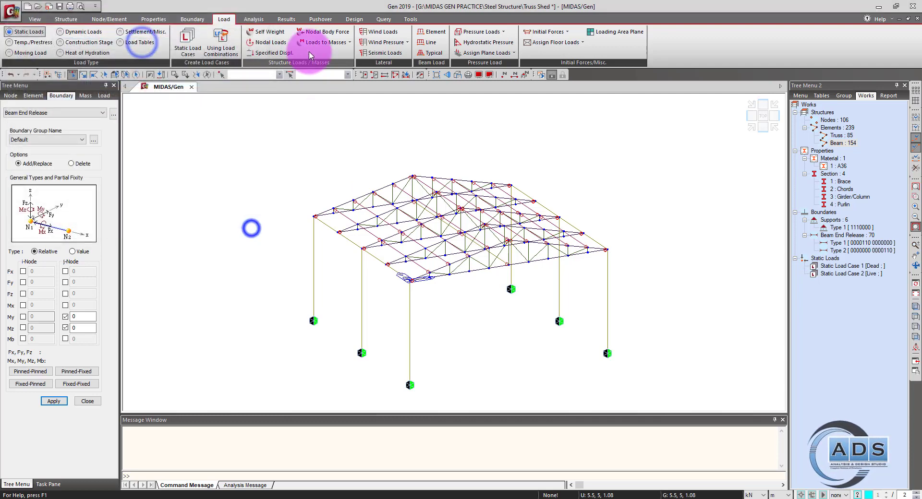
# Add self weight to the Dead load case with a Z factor of -1
pyautogui.click(267, 32)
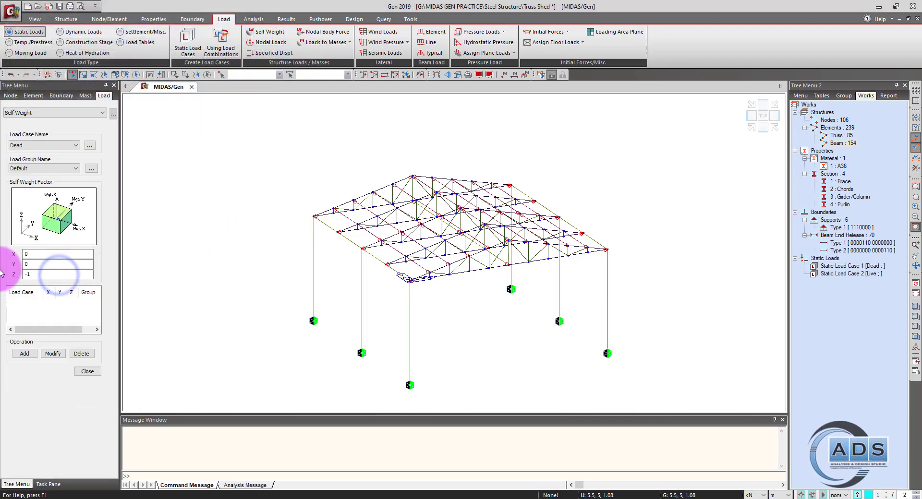
pyautogui.write('-1')
pyautogui.click(24, 353)
pyautogui.click(88, 371)
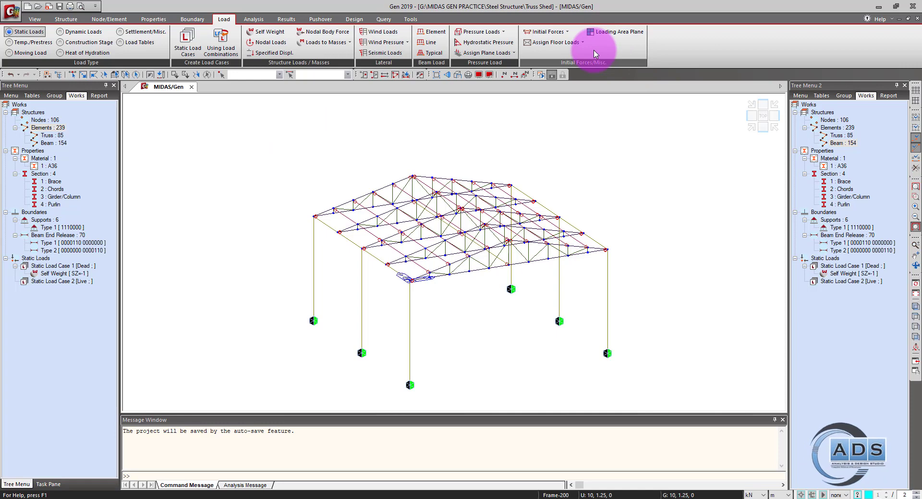
# Start a floor load type named Roof with a Dead load of 0.08 kN/m^2, excluding sub beam weight
pyautogui.click(582, 43)
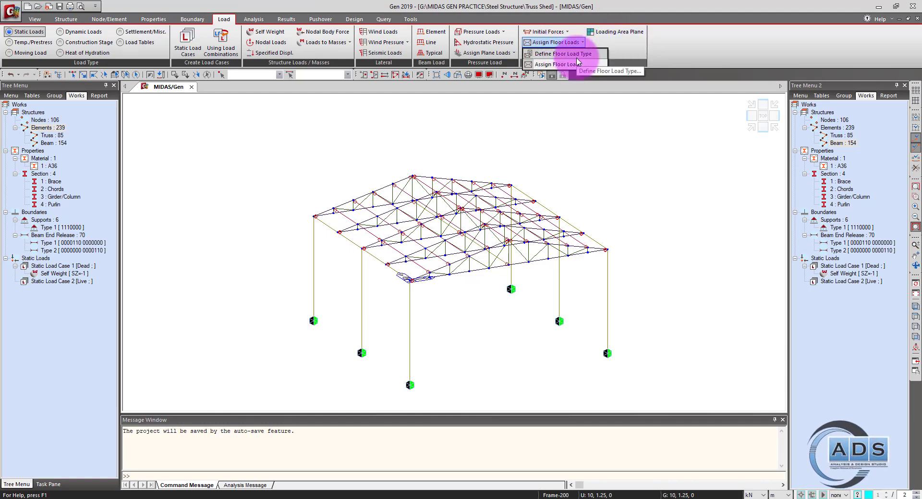
pyautogui.click(576, 57)
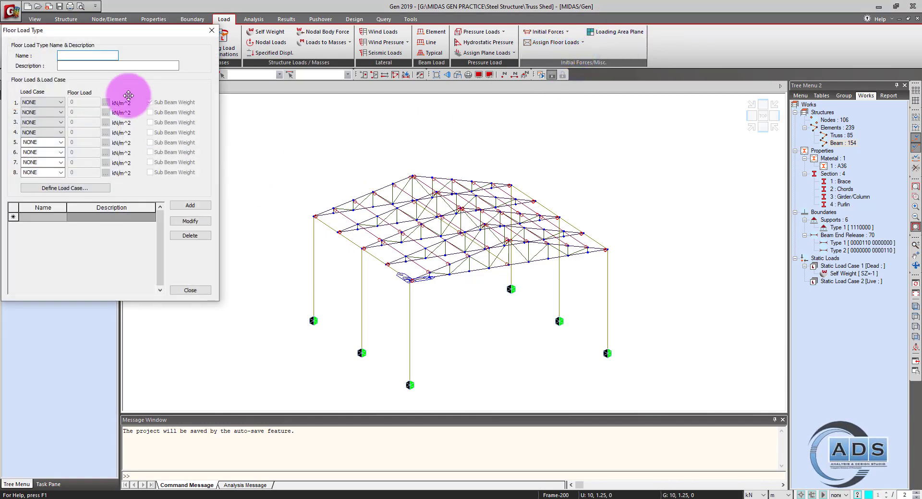
pyautogui.write('Roof')
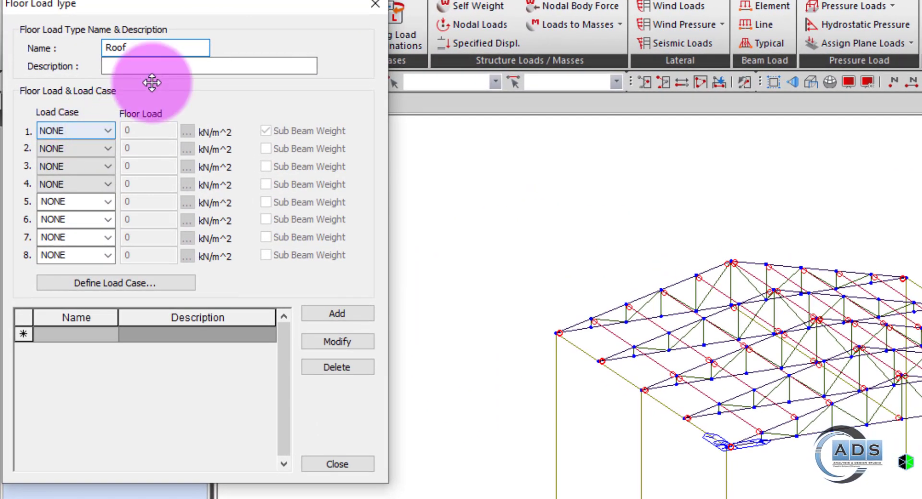
pyautogui.click(93, 130)
pyautogui.click(83, 157)
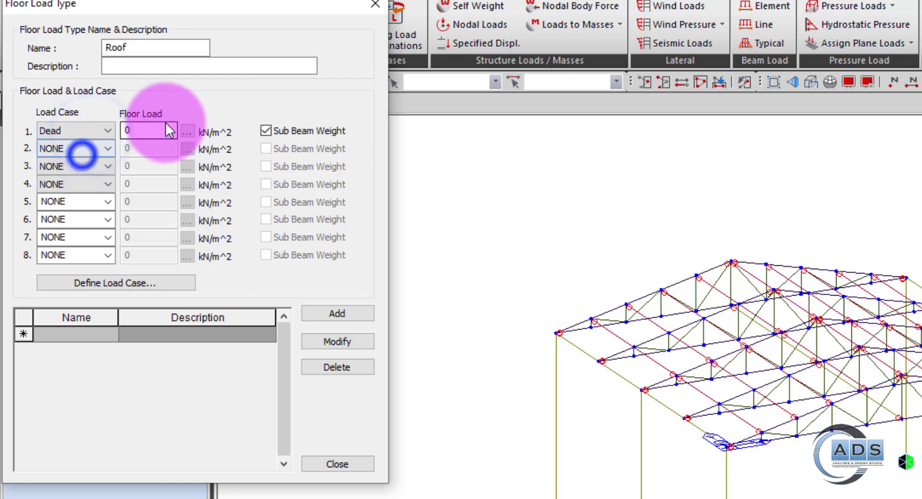
pyautogui.click(154, 130)
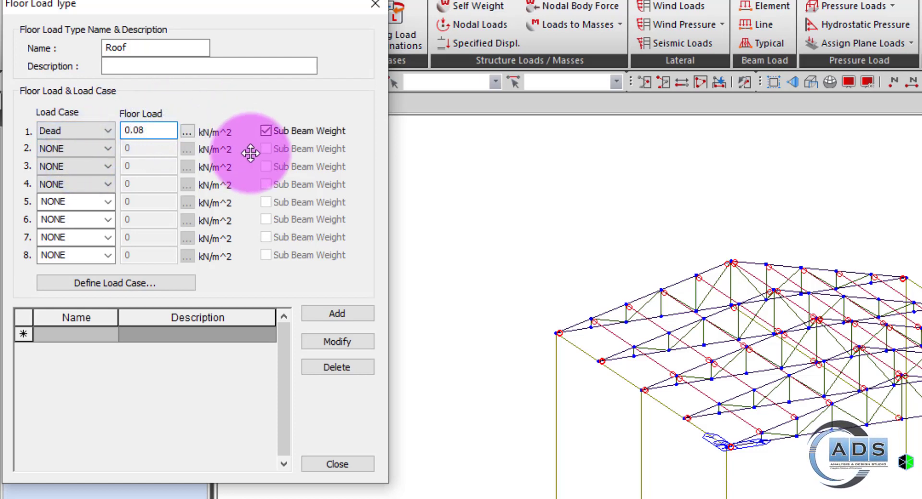
pyautogui.click(265, 131)
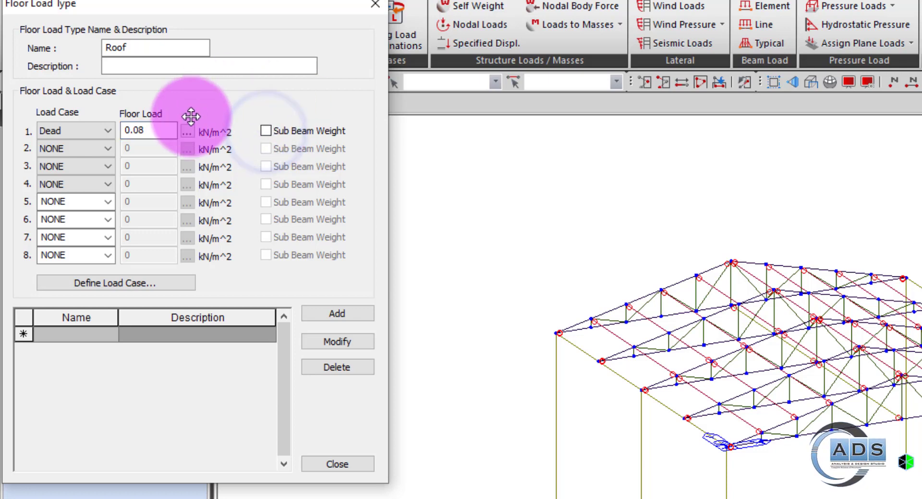
pyautogui.click(148, 130)
# Assign the Live load case to the Roof floor load type's second entry with a load of 2 kN/m^2
pyautogui.click(96, 148)
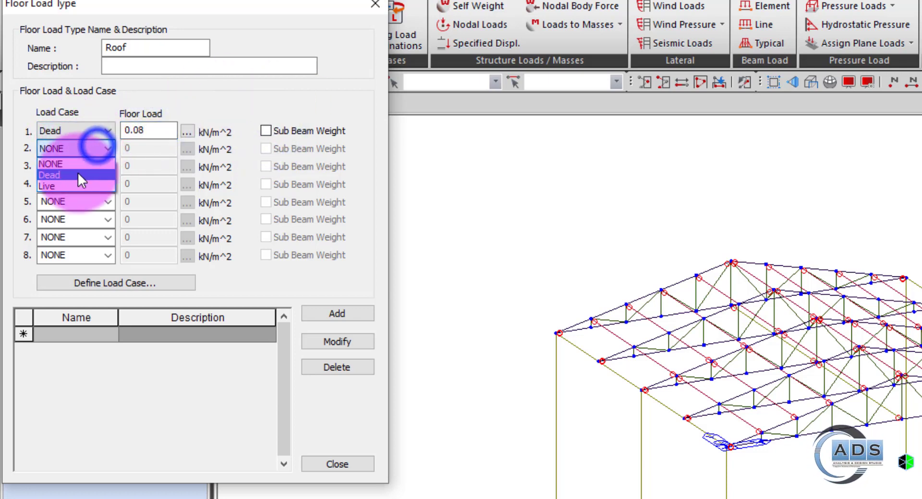
pyautogui.click(72, 179)
pyautogui.click(129, 150)
pyautogui.doubleClick(129, 150)
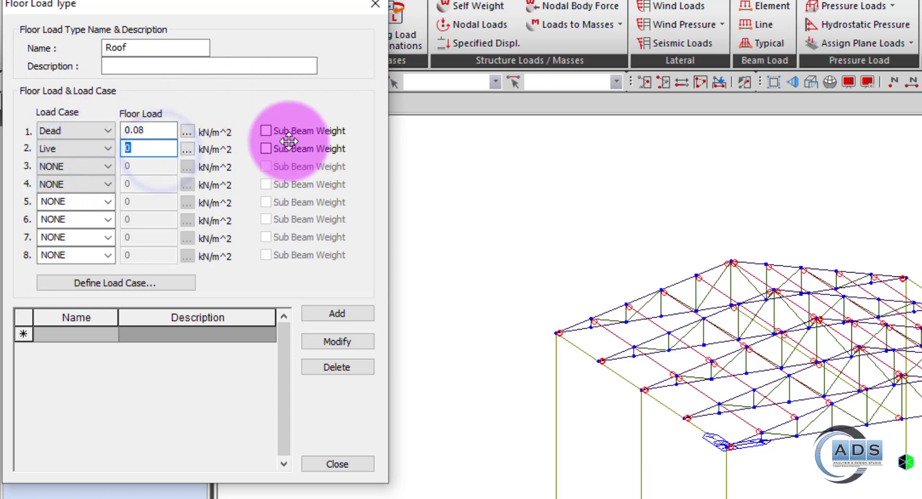
pyautogui.write('2')
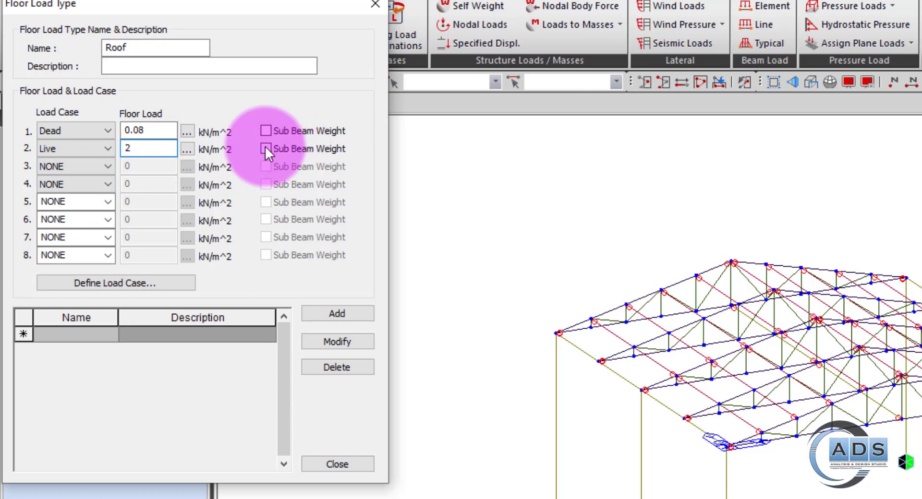
# Make both Roof floor loads negative: -0.08 kN/m^2 for Dead and -2 kN/m^2 for Live
pyautogui.click(137, 130)
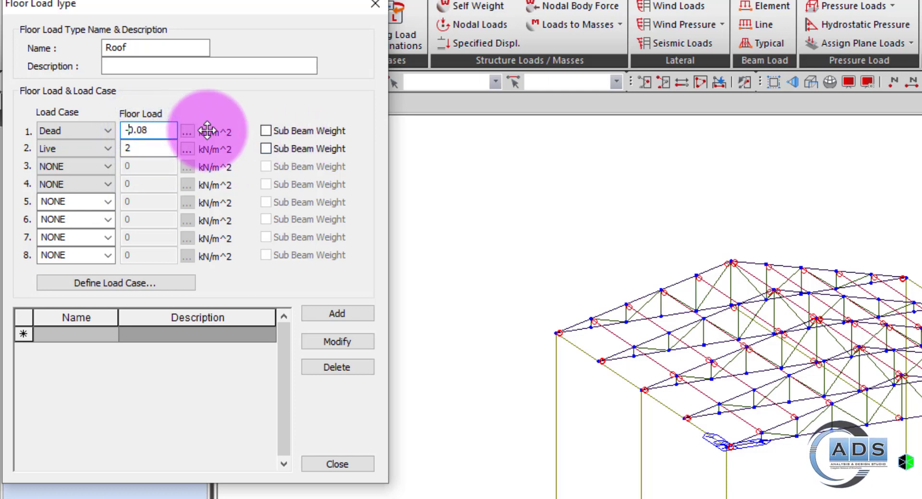
pyautogui.click(152, 146)
pyautogui.press('Home')
pyautogui.write('-')
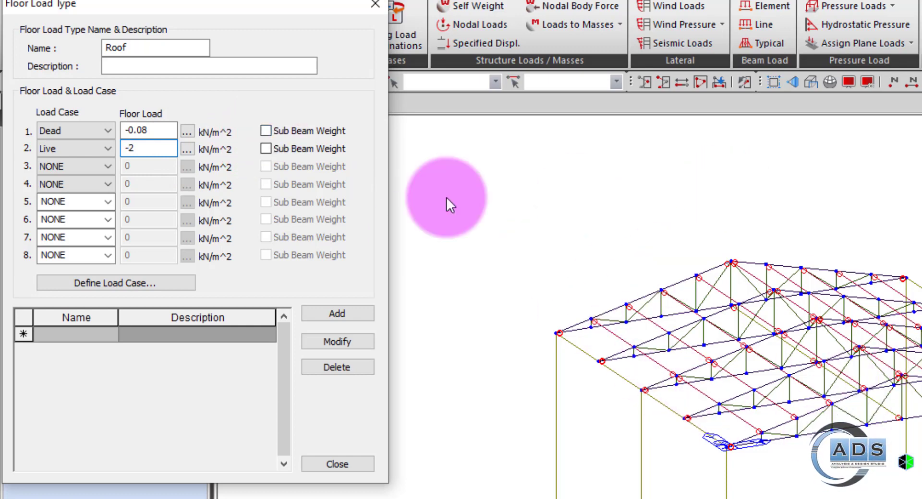
# Add the Roof floor load type to the list, and set the floor load assignment to load type Roof with One way distribution
pyautogui.click(338, 313)
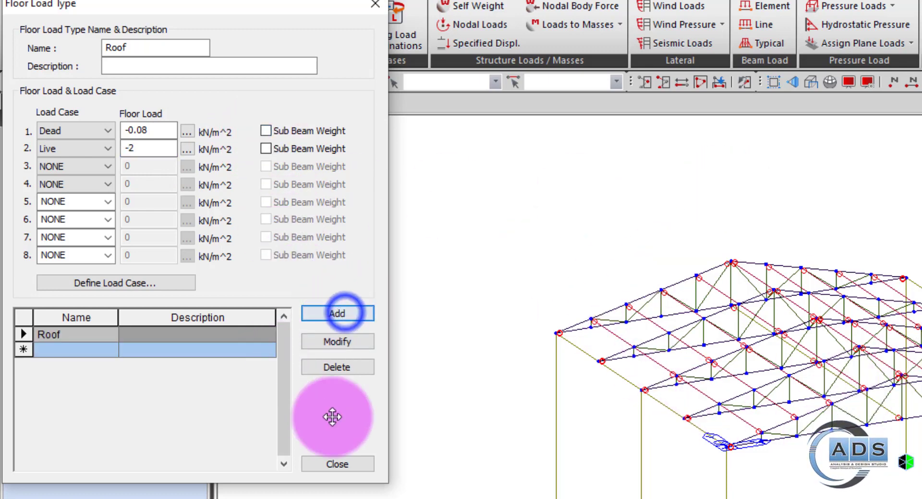
pyautogui.click(336, 464)
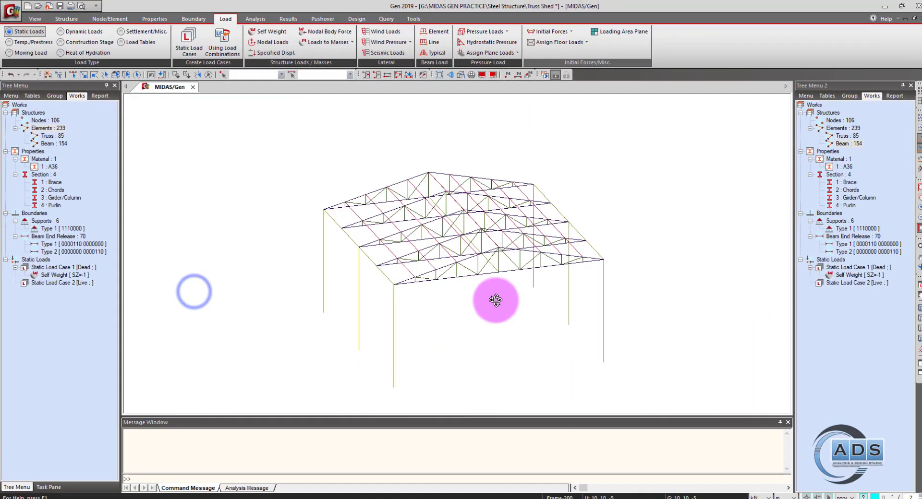
pyautogui.keyDown('ctrl'); pyautogui.moveTo(495, 300); pyautogui.dragTo(506, 317, button='middle'); pyautogui.keyUp('ctrl')
pyautogui.scroll(3, 490, 289)
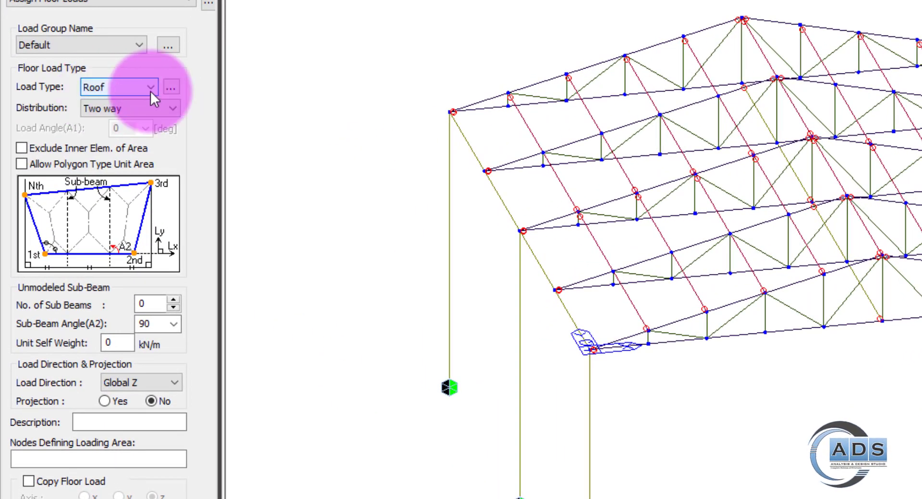
pyautogui.click(152, 91)
pyautogui.click(152, 91)
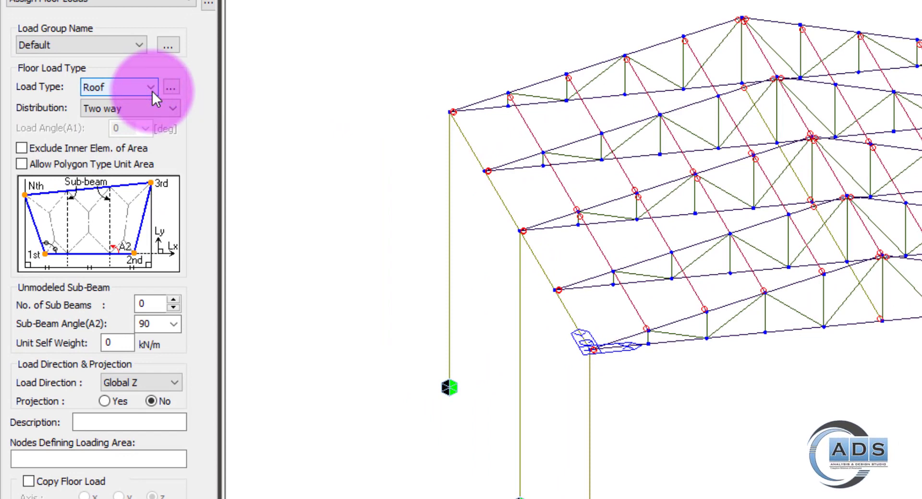
pyautogui.click(174, 110)
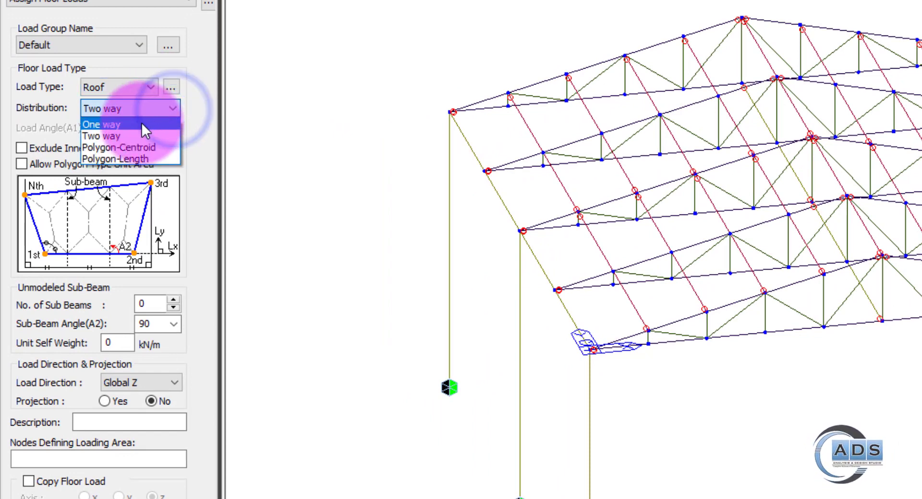
pyautogui.click(143, 123)
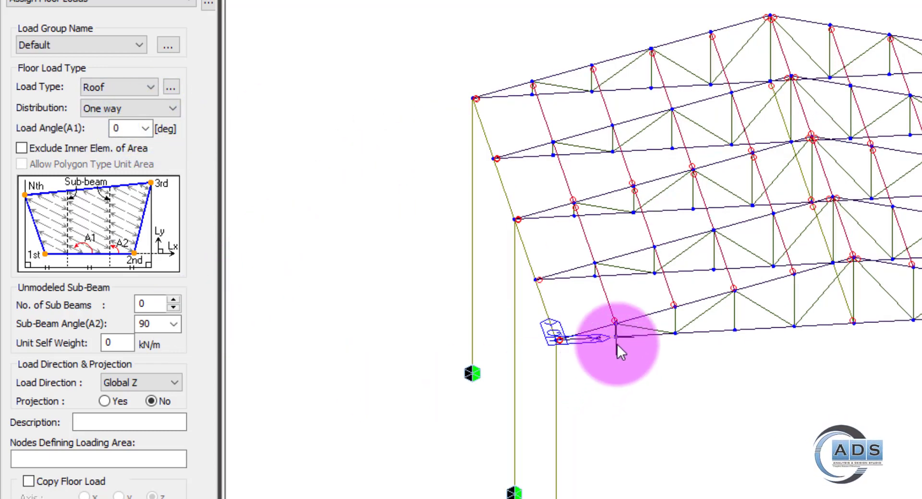
pyautogui.click(178, 460)
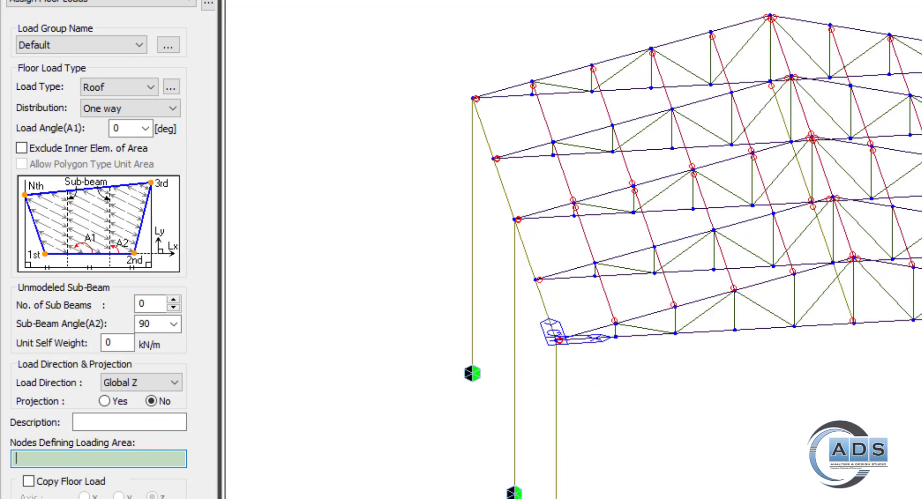
pyautogui.moveTo(607, 290); pyautogui.dragTo(589, 302)
pyautogui.moveTo(594, 230); pyautogui.dragTo(577, 237)
pyautogui.moveTo(573, 172)
pyautogui.mouseDown()
pyautogui.moveTo(566, 175)
pyautogui.moveTo(552, 117)
pyautogui.moveTo(703, 86)
pyautogui.mouseUp()
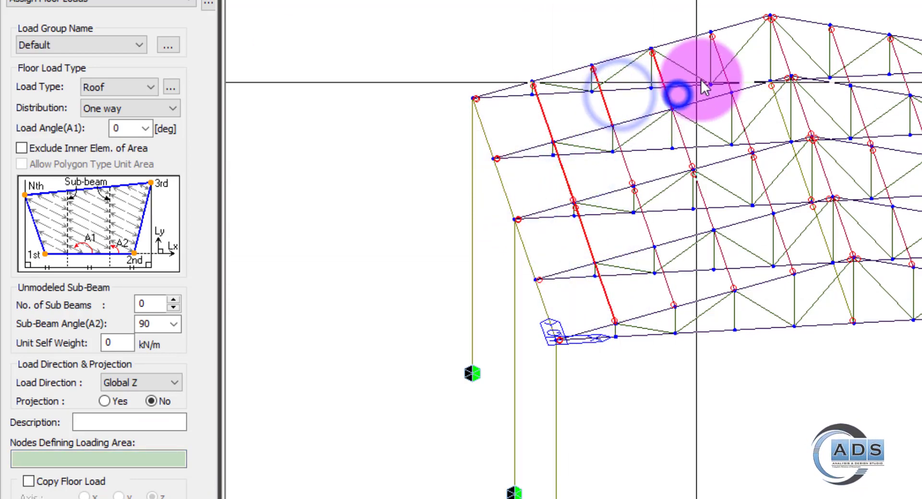
pyautogui.click(732, 77)
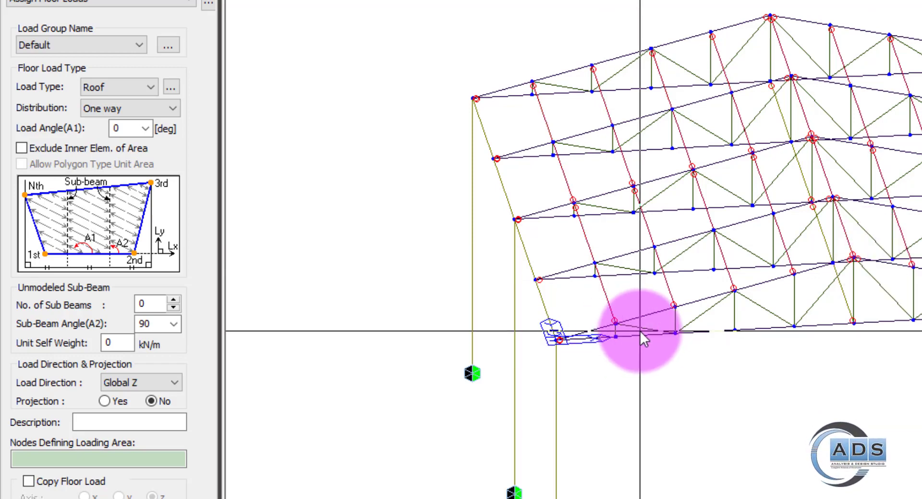
pyautogui.click(78, 466)
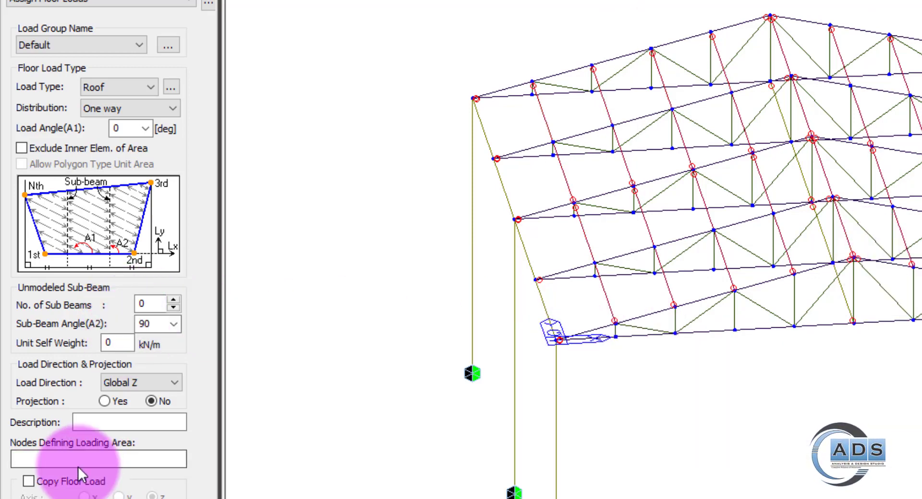
# Assign the Roof floor load to the first roof slope through nodes 1, 16, 104 and 89, starting along the end truss
pyautogui.click(120, 456)
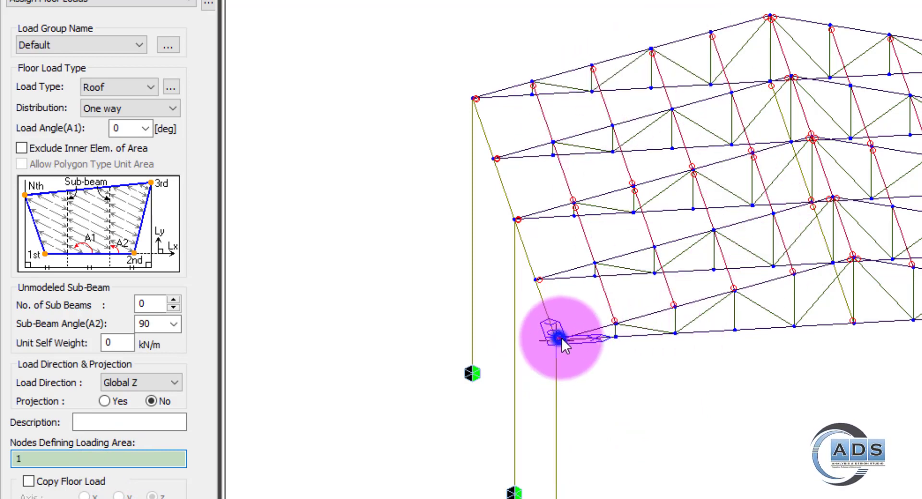
pyautogui.click(850, 257)
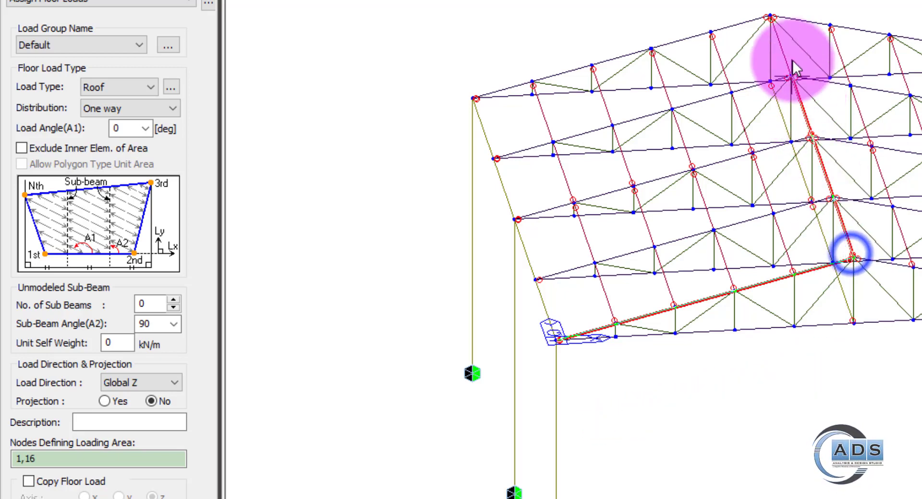
pyautogui.click(770, 17)
pyautogui.click(476, 92)
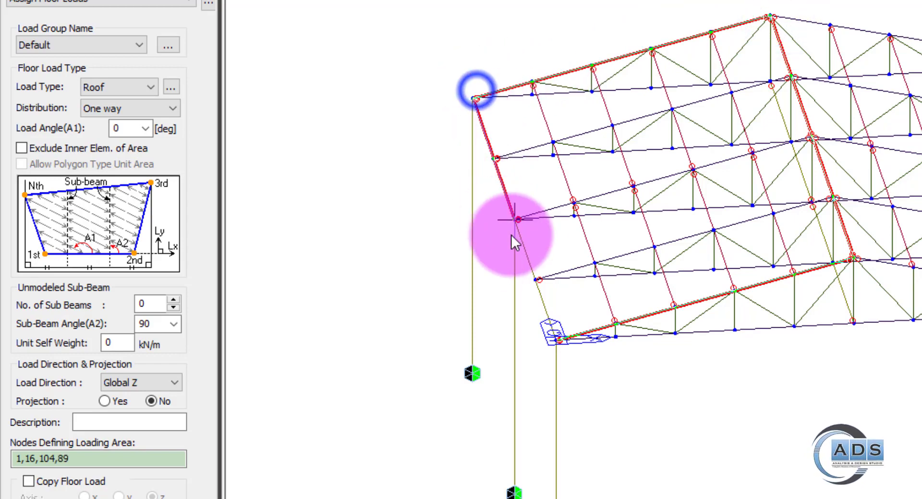
pyautogui.click(561, 336)
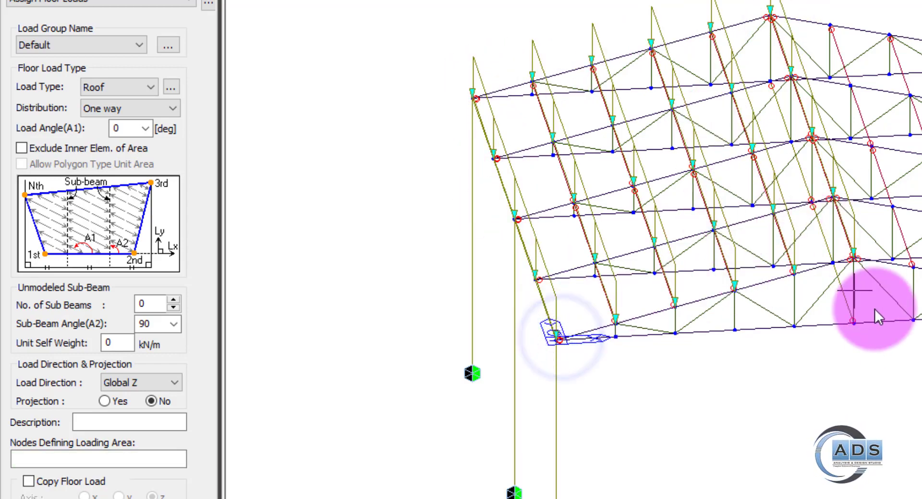
# Try to assign the Roof load to the second slope through nodes 104, 16, 11 and 99, starting along the ridge, and undo that assignment
pyautogui.keyDown('ctrl'); pyautogui.moveTo(885, 322); pyautogui.dragTo(890, 268, button='middle'); pyautogui.keyUp('ctrl')
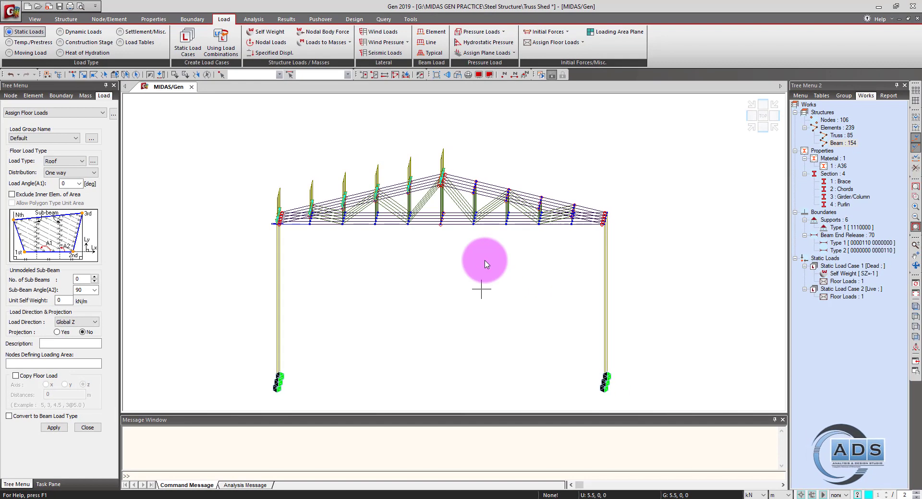
pyautogui.keyDown('ctrl'); pyautogui.moveTo(485, 260); pyautogui.dragTo(470, 264, button='middle'); pyautogui.keyUp('ctrl')
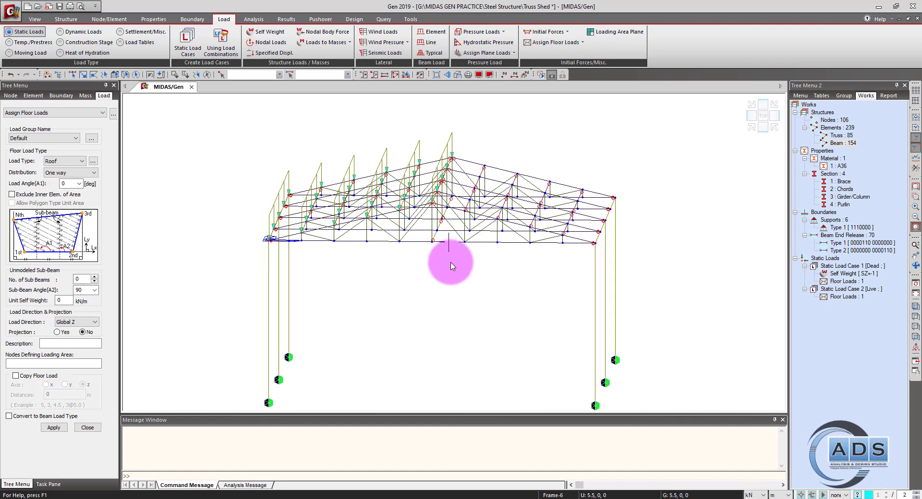
pyautogui.keyDown('ctrl'); pyautogui.moveTo(490, 277); pyautogui.dragTo(600, 339, button='middle'); pyautogui.keyUp('ctrl')
pyautogui.click(53, 364)
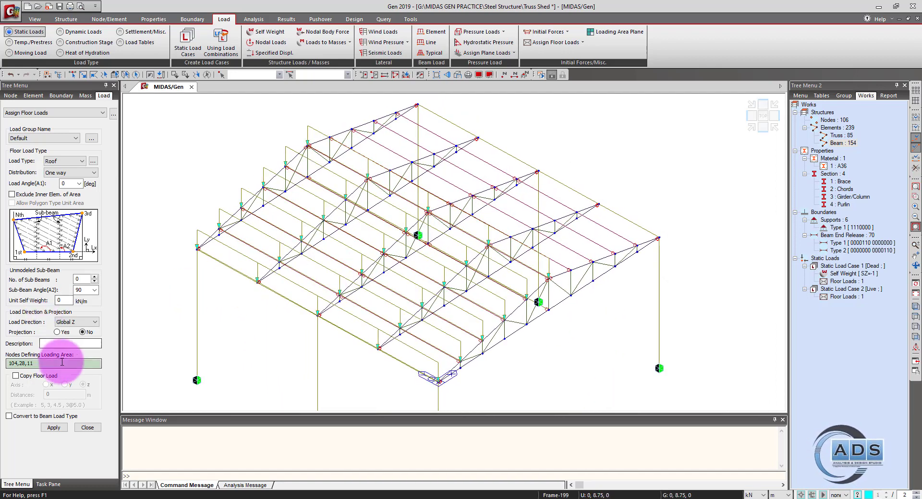
pyautogui.click(309, 145)
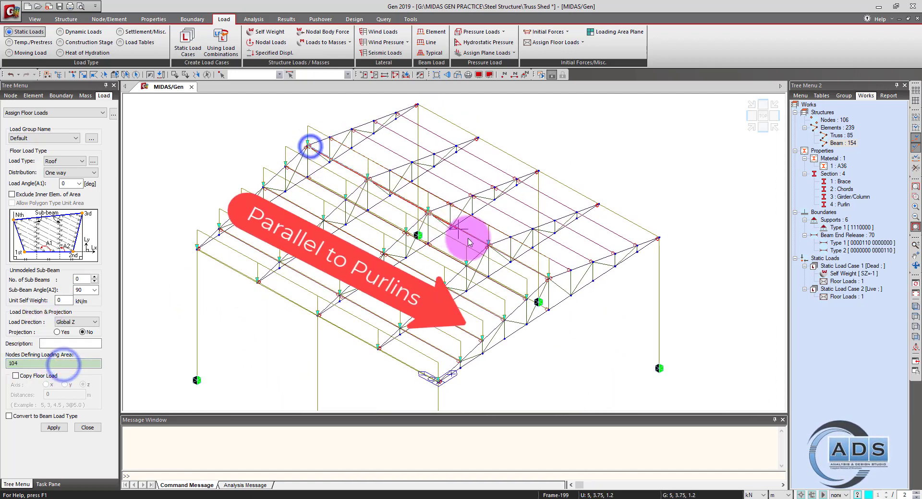
pyautogui.click(548, 278)
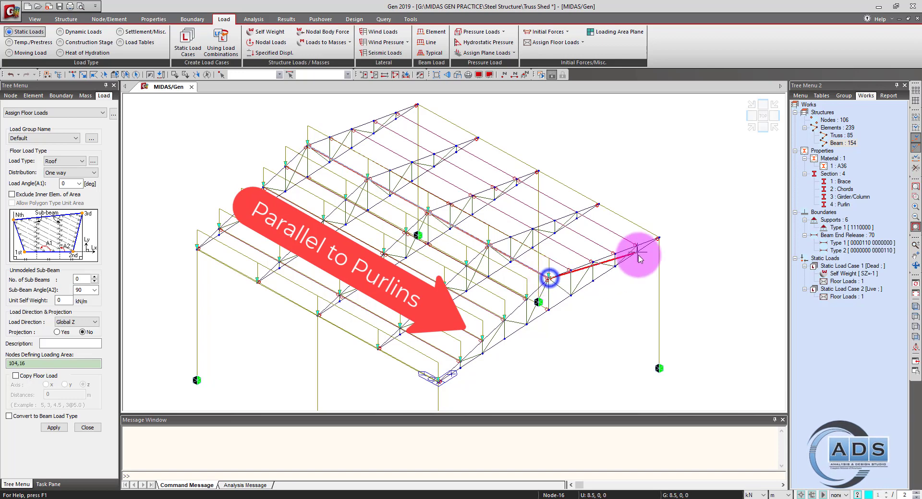
pyautogui.click(659, 238)
pyautogui.click(423, 104)
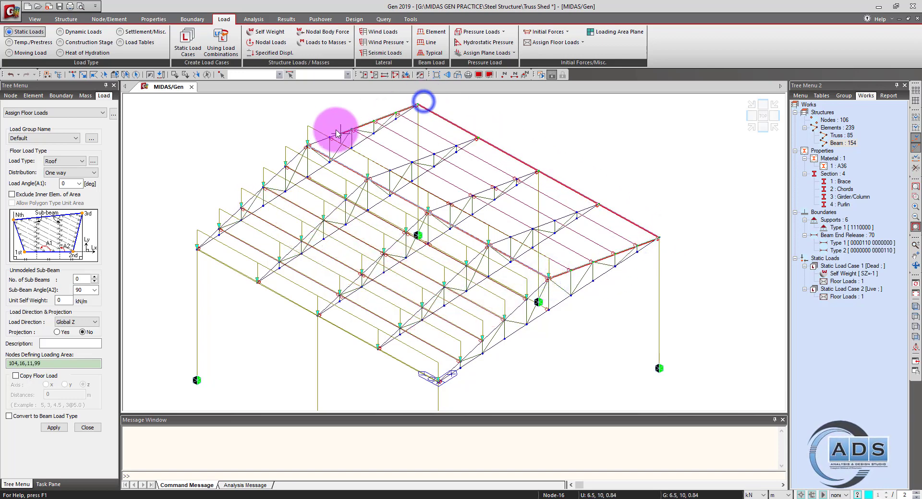
pyautogui.click(309, 145)
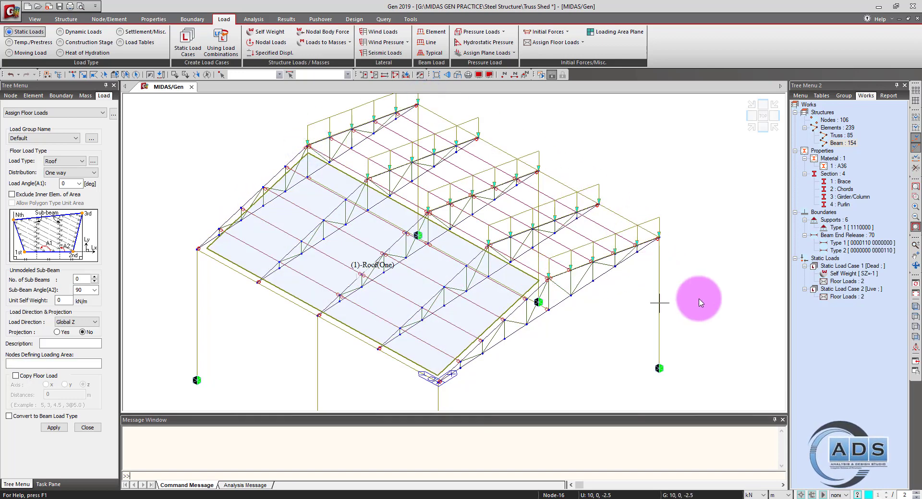
pyautogui.keyDown('ctrl'); pyautogui.moveTo(699, 303); pyautogui.dragTo(672, 294, button='middle'); pyautogui.keyUp('ctrl')
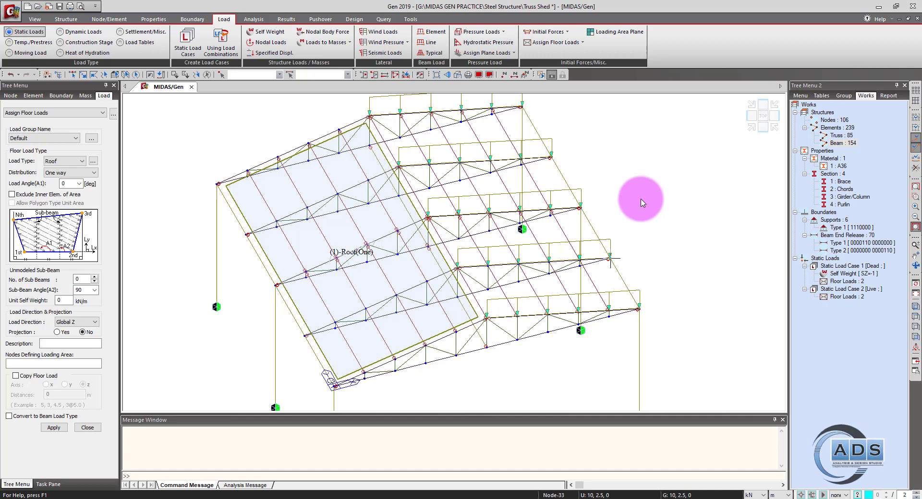
pyautogui.hotkey('ctrl', 'z')
# Assign the Roof floor load to the second slope through nodes 16, 11, 99 and 104, starting along the end truss
pyautogui.click(67, 363)
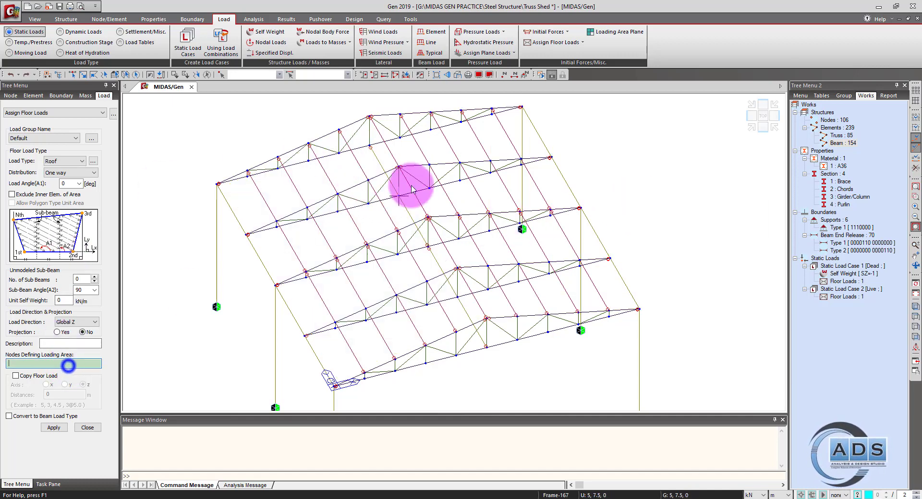
pyautogui.click(486, 317)
pyautogui.click(638, 310)
pyautogui.click(522, 104)
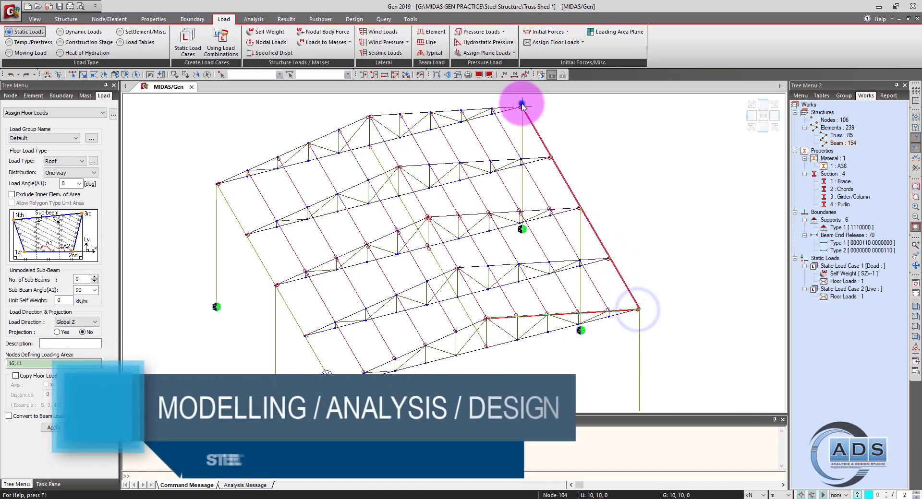
pyautogui.click(369, 117)
pyautogui.click(485, 316)
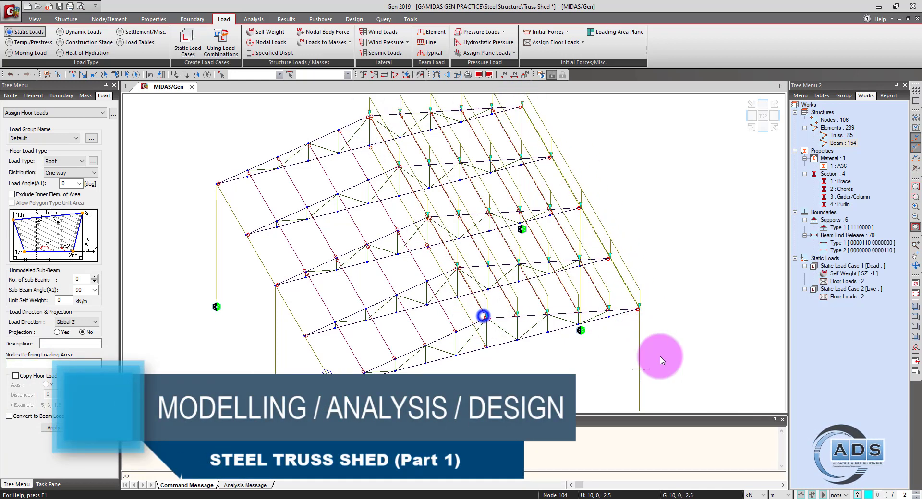
# Display the Live case floor loads on the model and examine their distribution in front view and in 3D
pyautogui.keyDown('ctrl'); pyautogui.moveTo(694, 351); pyautogui.dragTo(675, 324, button='middle'); pyautogui.keyUp('ctrl')
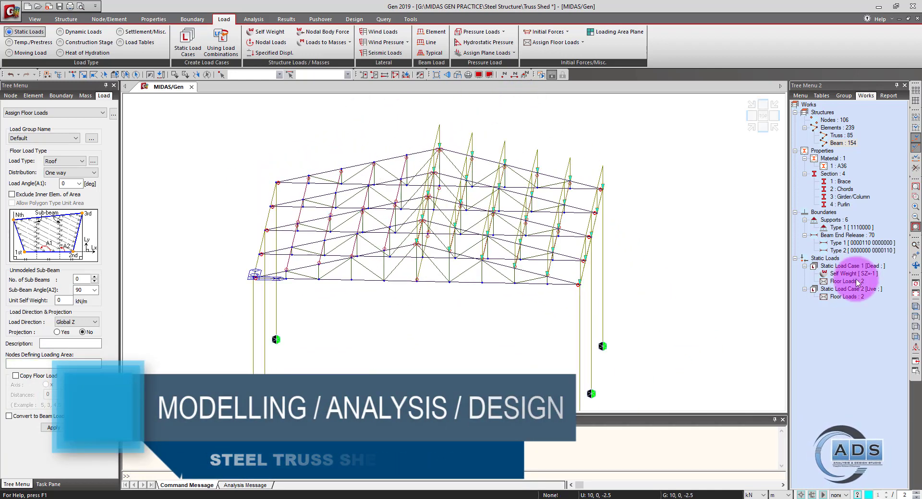
pyautogui.doubleClick(851, 298)
pyautogui.click(763, 128)
pyautogui.moveTo(466, 214); pyautogui.dragTo(464, 265, button='middle')
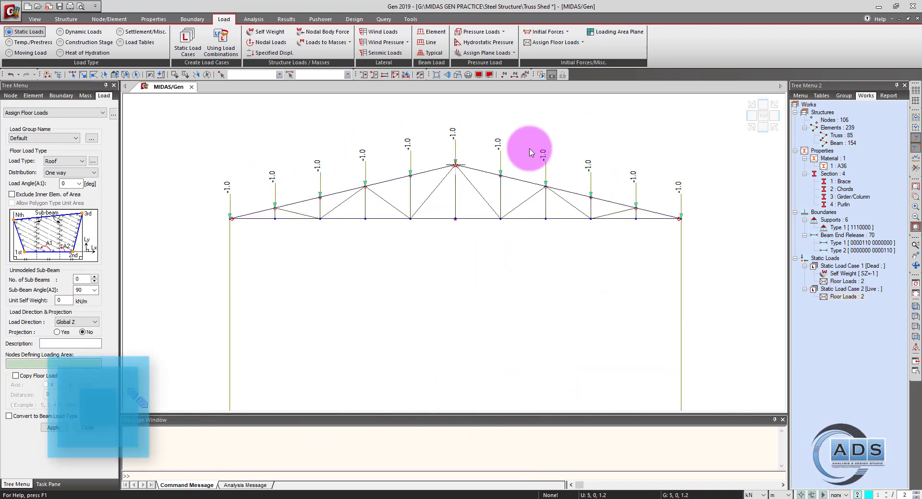
pyautogui.keyDown('ctrl'); pyautogui.moveTo(560, 252); pyautogui.dragTo(580, 286, button='middle'); pyautogui.keyUp('ctrl')
# Display the Dead case floor loads and examine their values on the purlins from several angles
pyautogui.rightClick(861, 282)
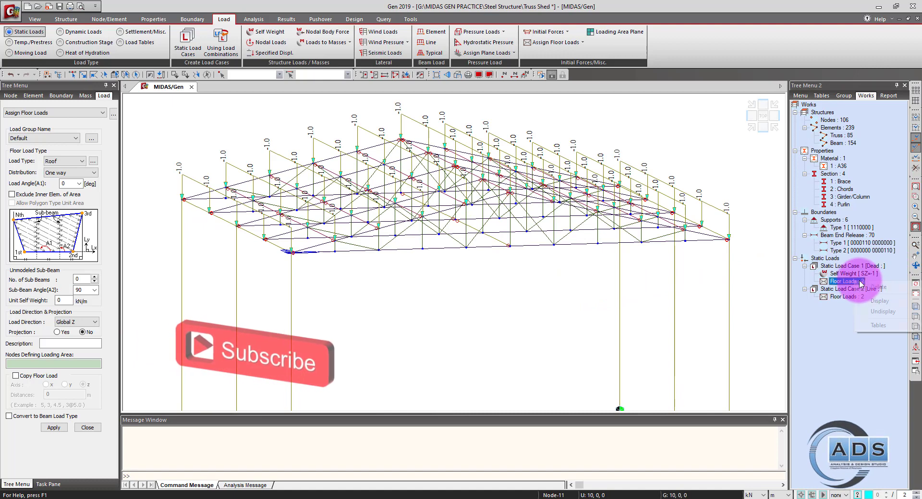
pyautogui.click(880, 301)
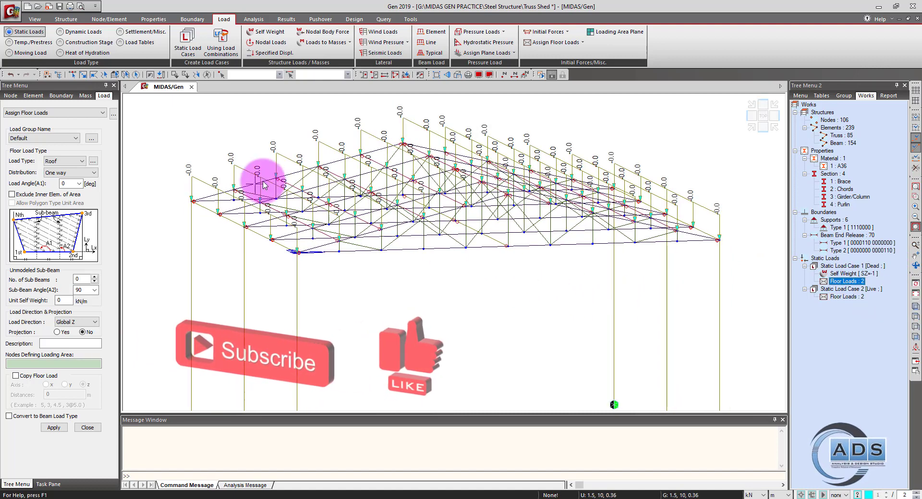
pyautogui.keyDown('ctrl'); pyautogui.moveTo(532, 294); pyautogui.dragTo(529, 298, button='middle'); pyautogui.keyUp('ctrl')
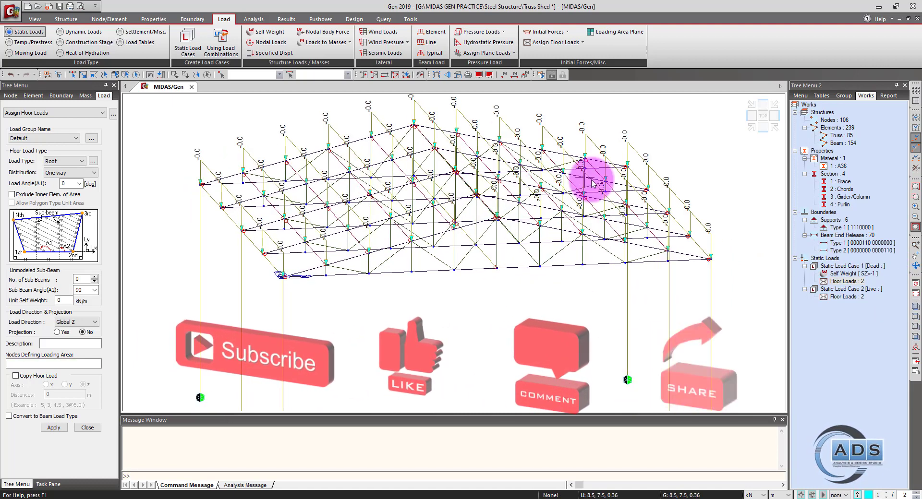
pyautogui.keyDown('ctrl'); pyautogui.moveTo(592, 183); pyautogui.dragTo(677, 195, button='middle'); pyautogui.keyUp('ctrl')
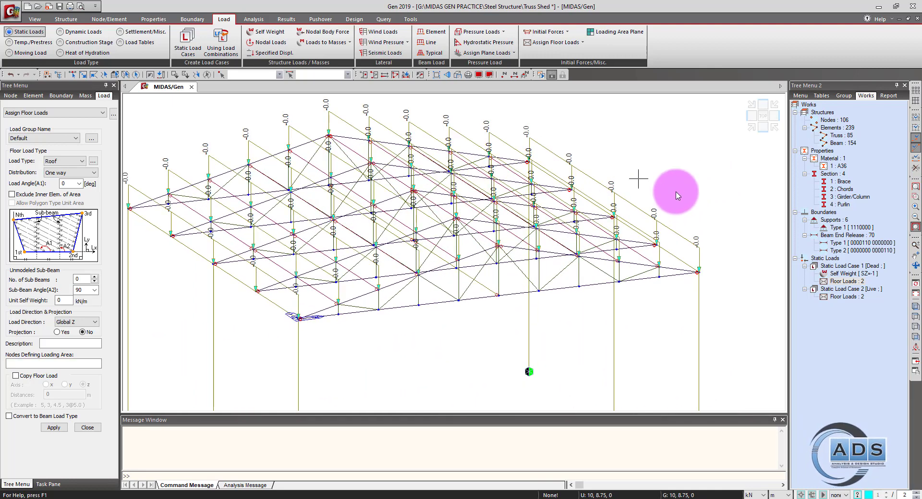
pyautogui.keyDown('ctrl'); pyautogui.moveTo(498, 79); pyautogui.dragTo(490, 94, button='middle'); pyautogui.keyUp('ctrl')
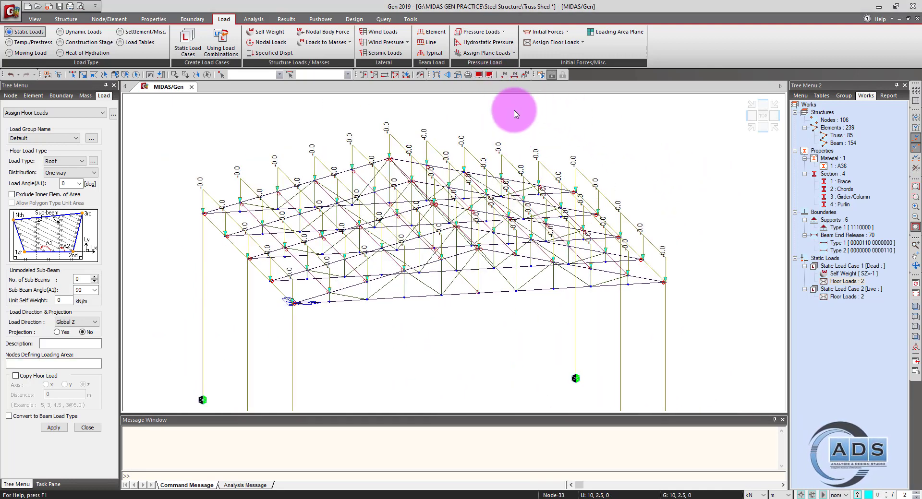
# Set the load value output format in the load display settings to 3 decimal places
pyautogui.click(482, 78)
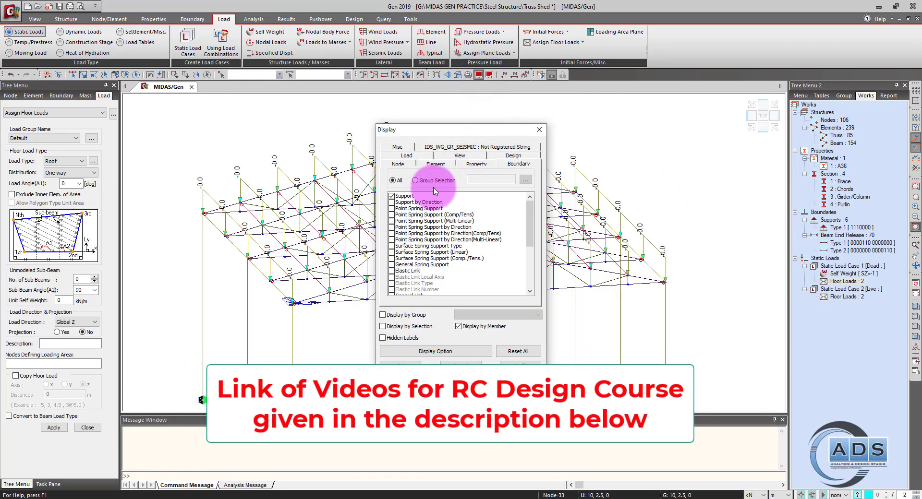
pyautogui.click(425, 155)
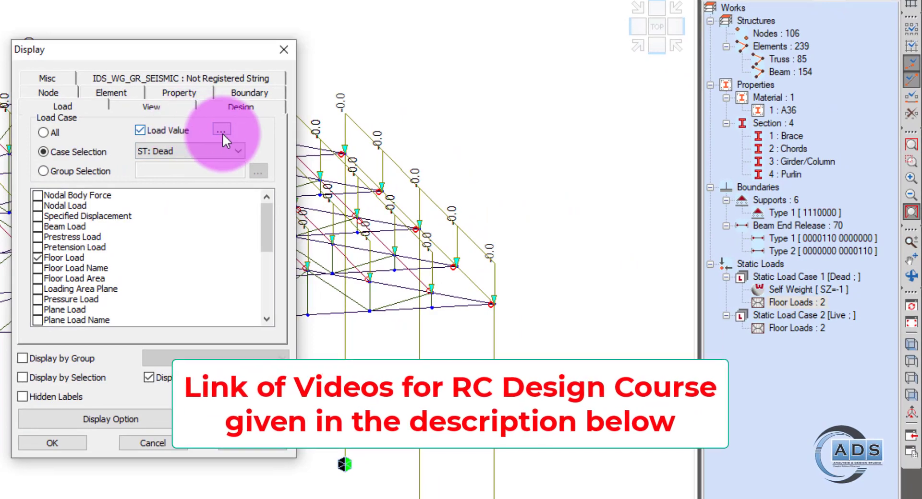
pyautogui.click(501, 178)
pyautogui.click(250, 246)
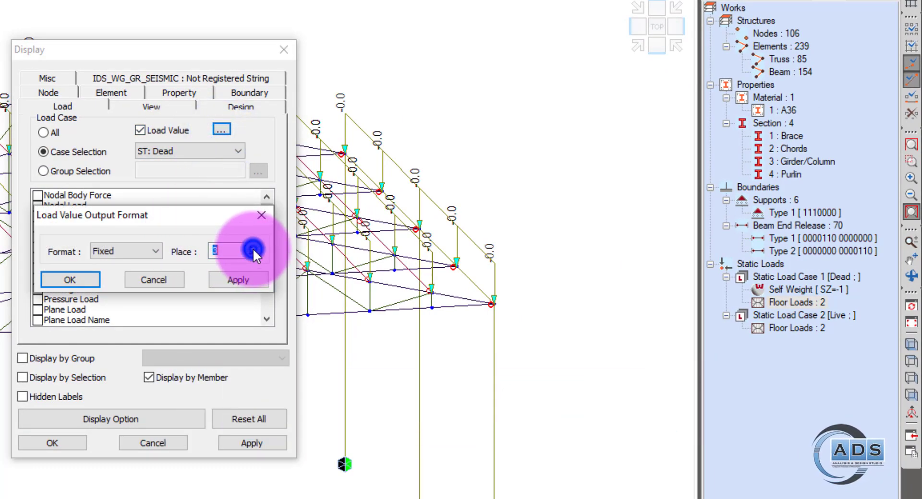
pyautogui.click(250, 247)
pyautogui.click(89, 278)
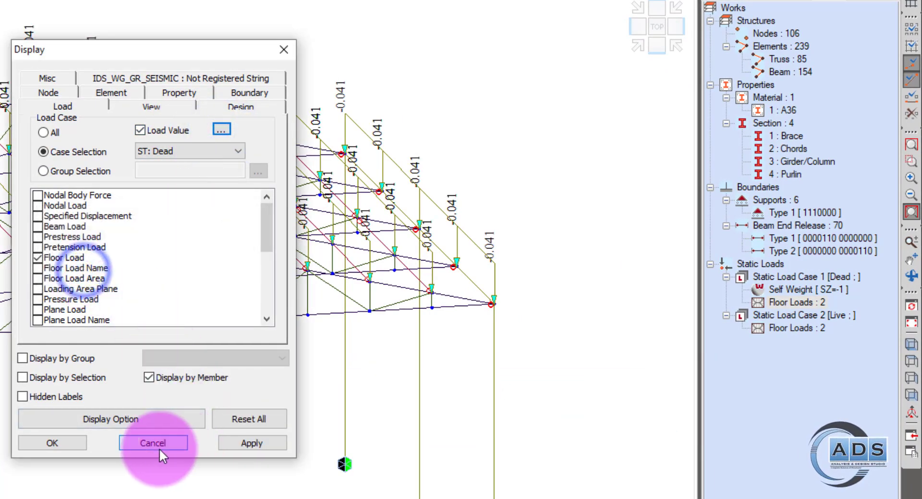
# Apply the Dead floor load display settings to the model and run the structural analysis
pyautogui.click(58, 443)
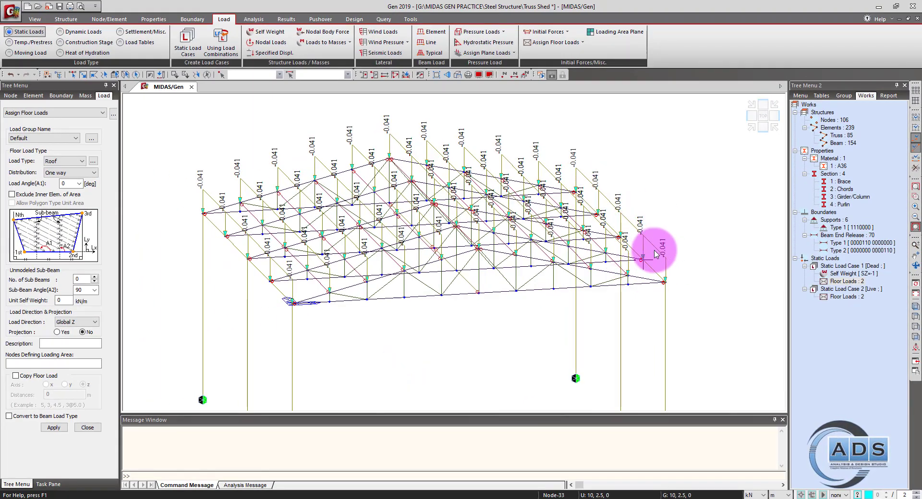
pyautogui.keyDown('ctrl'); pyautogui.moveTo(534, 252); pyautogui.dragTo(534, 240, button='middle'); pyautogui.keyUp('ctrl')
pyautogui.keyDown('ctrl'); pyautogui.moveTo(677, 269); pyautogui.dragTo(662, 276, button='middle'); pyautogui.keyUp('ctrl')
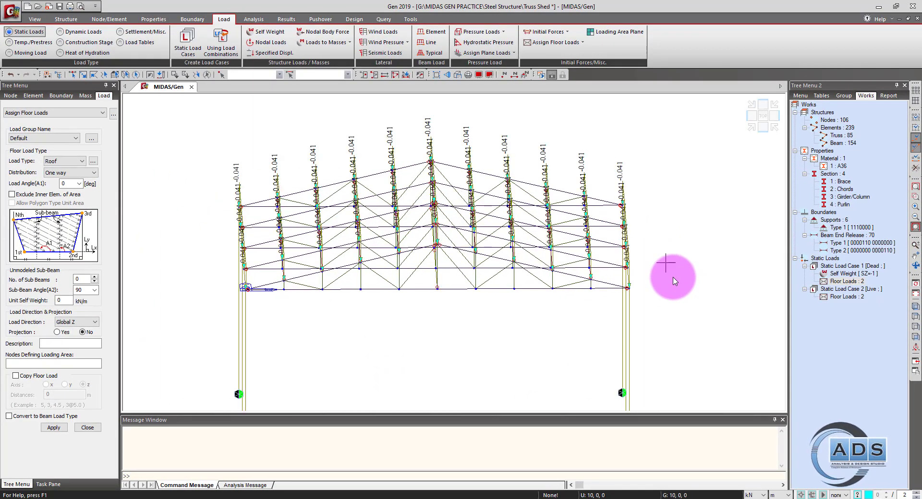
pyautogui.click(559, 306)
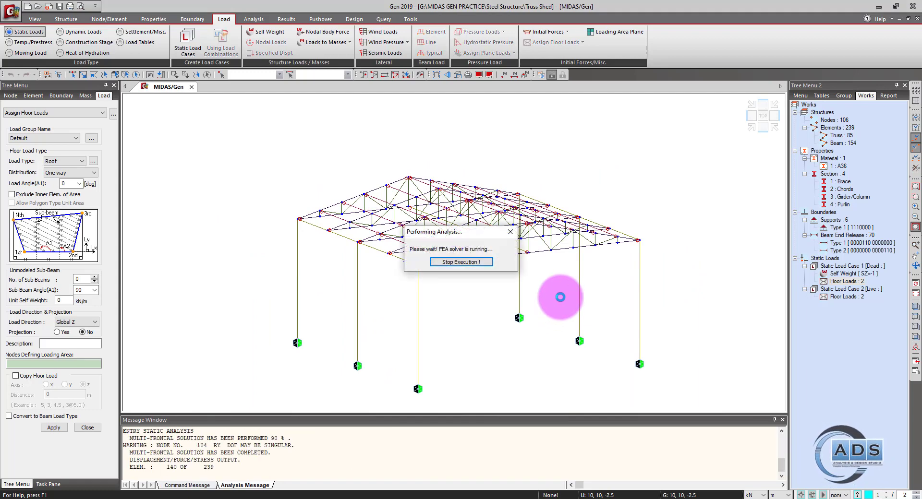
# Read the static analysis messages to find which node and degree of freedom the warning refers to
pyautogui.moveTo(261, 459); pyautogui.dragTo(180, 454)
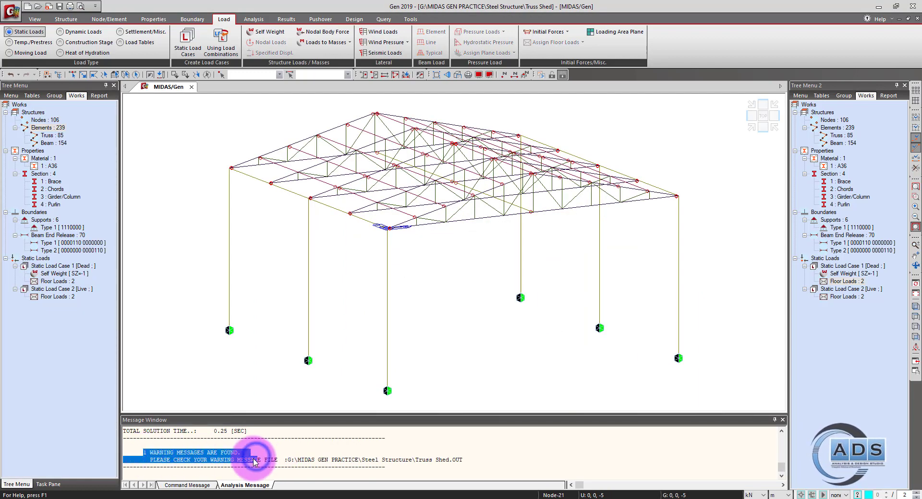
pyautogui.scroll(3, 254, 462)
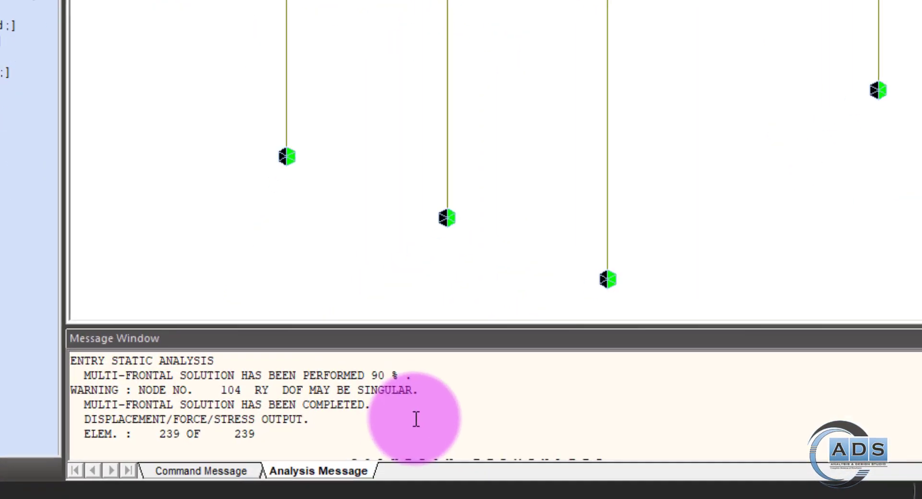
pyautogui.moveTo(301, 443); pyautogui.dragTo(279, 444)
pyautogui.moveTo(411, 370); pyautogui.dragTo(300, 370)
pyautogui.click(466, 370)
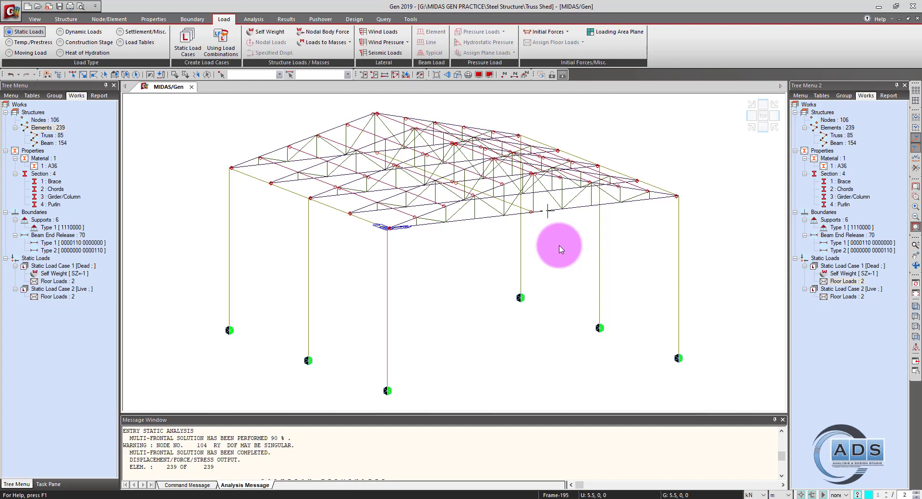
pyautogui.keyDown('ctrl'); pyautogui.moveTo(559, 247); pyautogui.dragTo(580, 252, button='middle'); pyautogui.keyUp('ctrl')
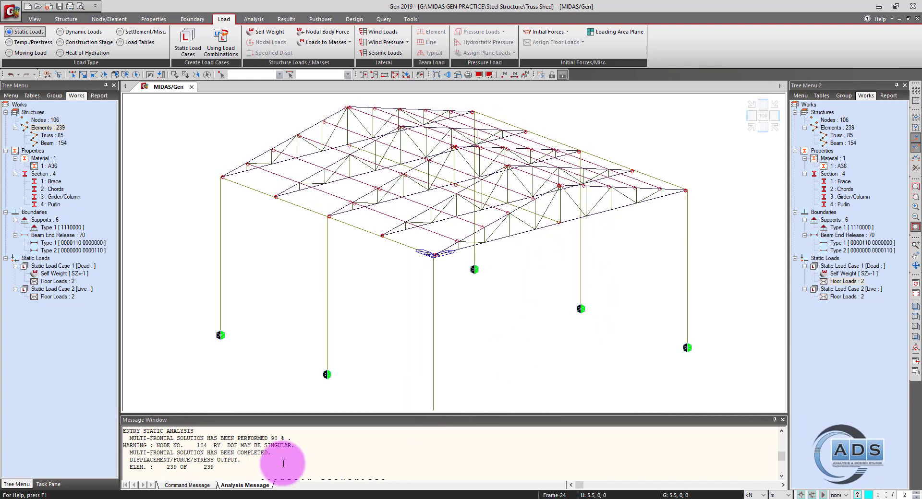
pyautogui.moveTo(302, 447); pyautogui.dragTo(147, 446)
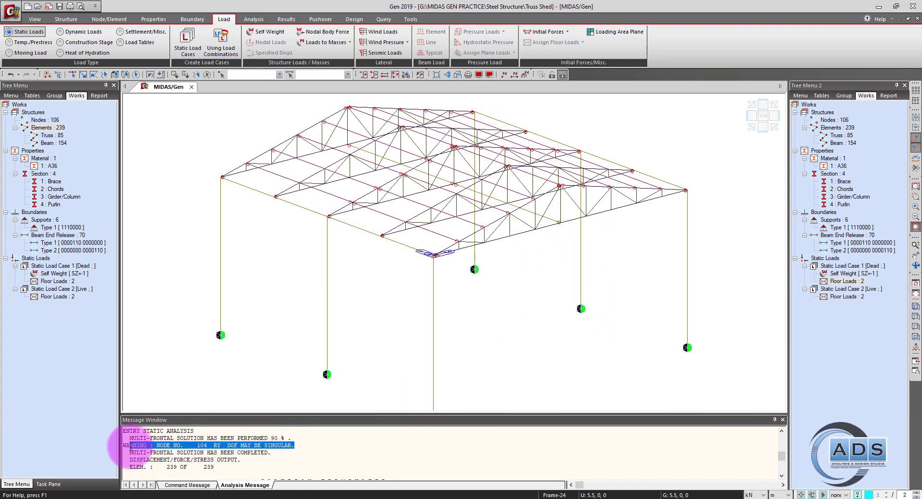
pyautogui.click(275, 455)
pyautogui.moveTo(298, 444); pyautogui.dragTo(181, 445)
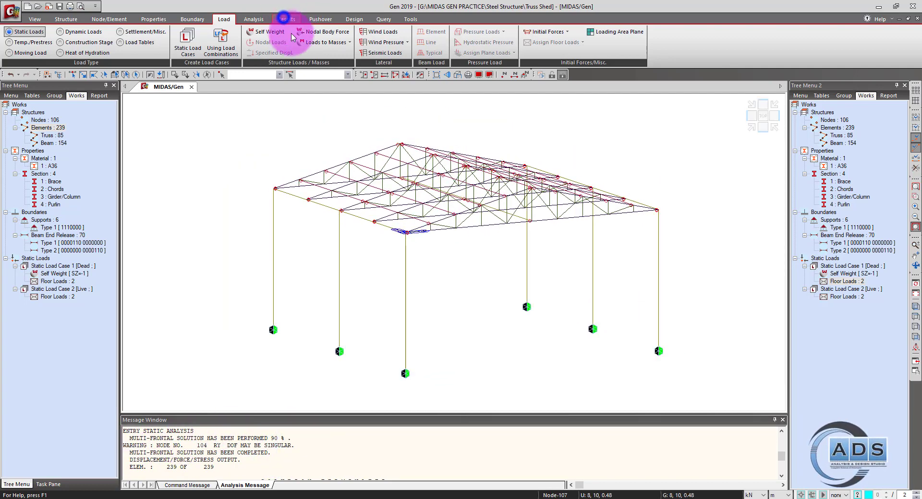
# Display the My beam forces/moments contour for the Dead load case
pyautogui.click(283, 18)
pyautogui.click(67, 53)
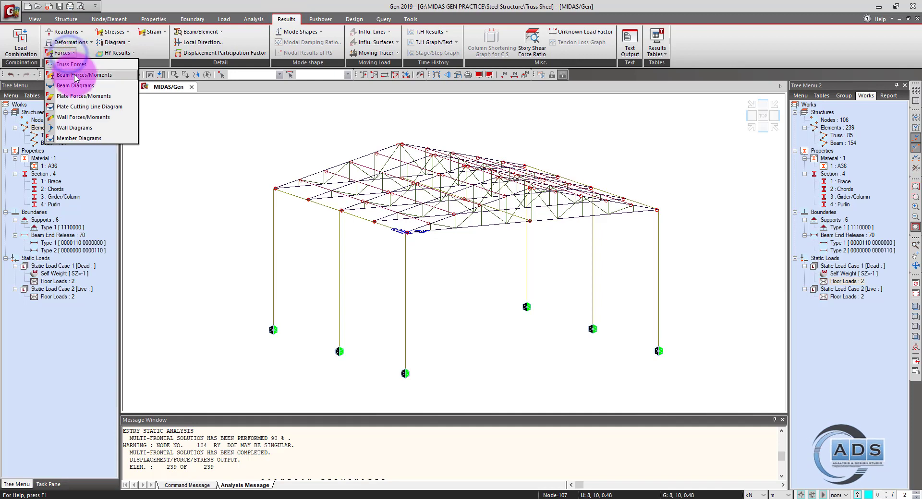
pyautogui.click(76, 75)
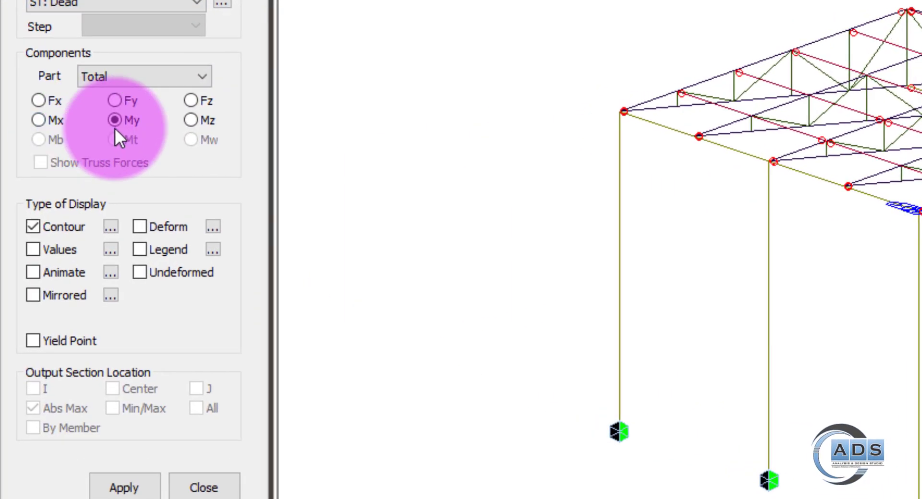
pyautogui.click(120, 488)
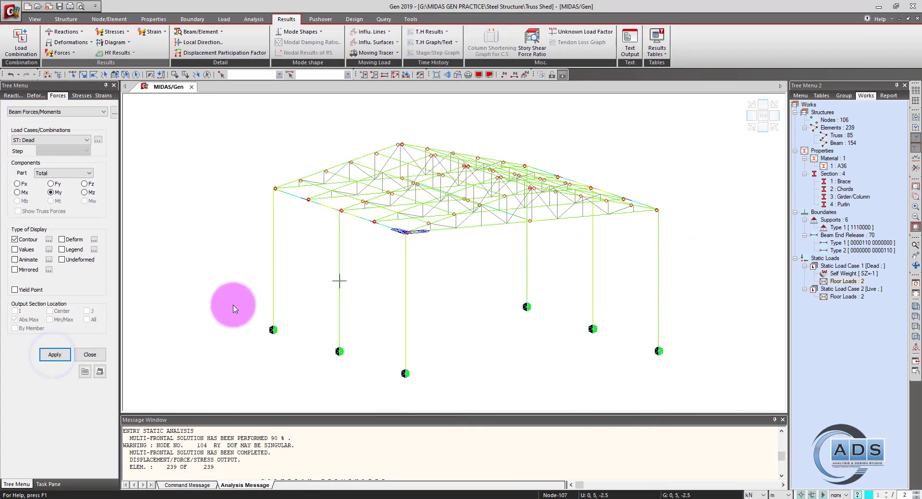
# Display the My beam diagrams for the Dead load case with contour and solid fill
pyautogui.click(63, 53)
pyautogui.click(77, 86)
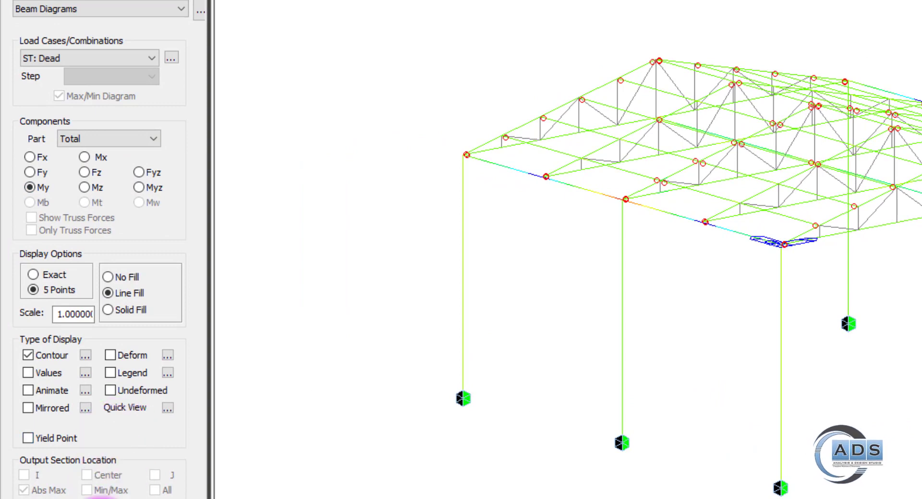
pyautogui.click(101, 498)
pyautogui.keyDown('ctrl'); pyautogui.moveTo(883, 321); pyautogui.dragTo(912, 324, button='middle'); pyautogui.keyUp('ctrl')
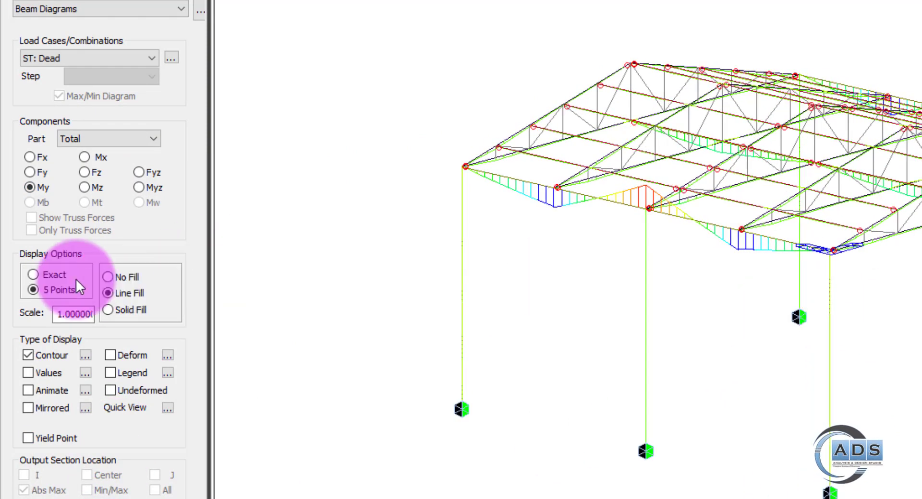
pyautogui.click(115, 312)
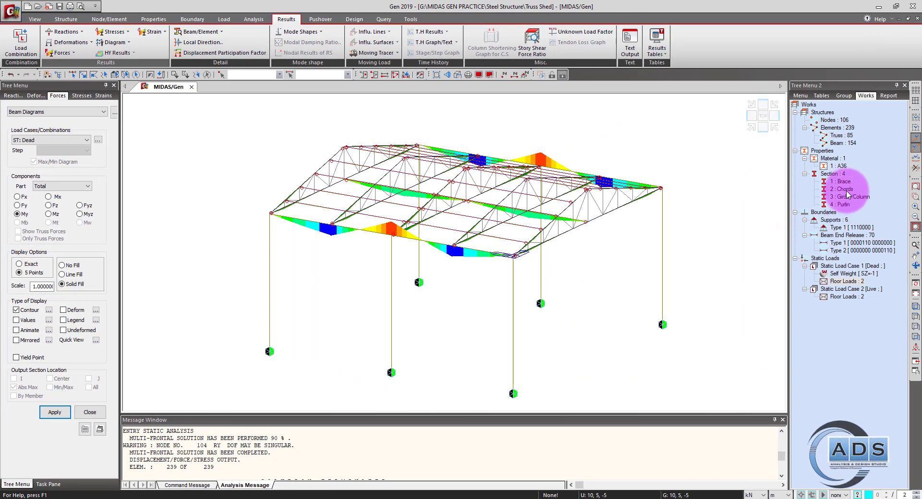
# Isolate the Girder/Column members to examine their Dead My diagrams from several angles, and reactivate the whole model
pyautogui.rightClick(854, 198)
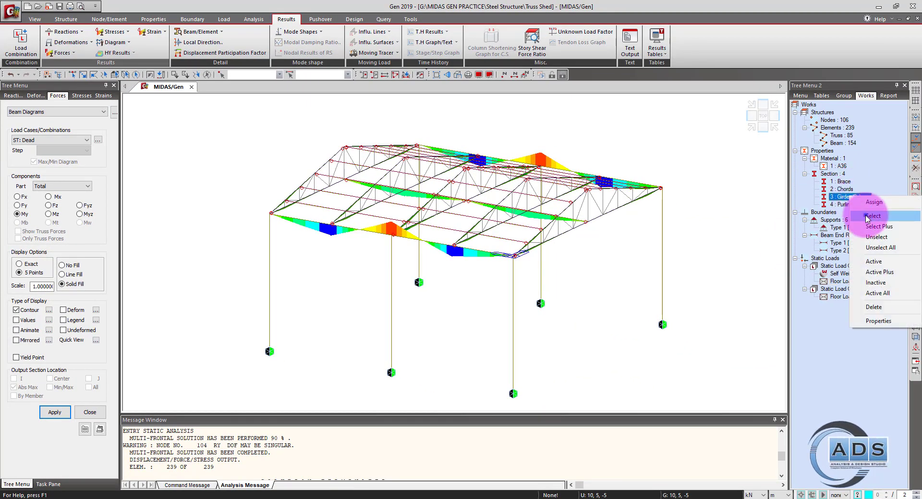
pyautogui.click(867, 217)
pyautogui.click(364, 74)
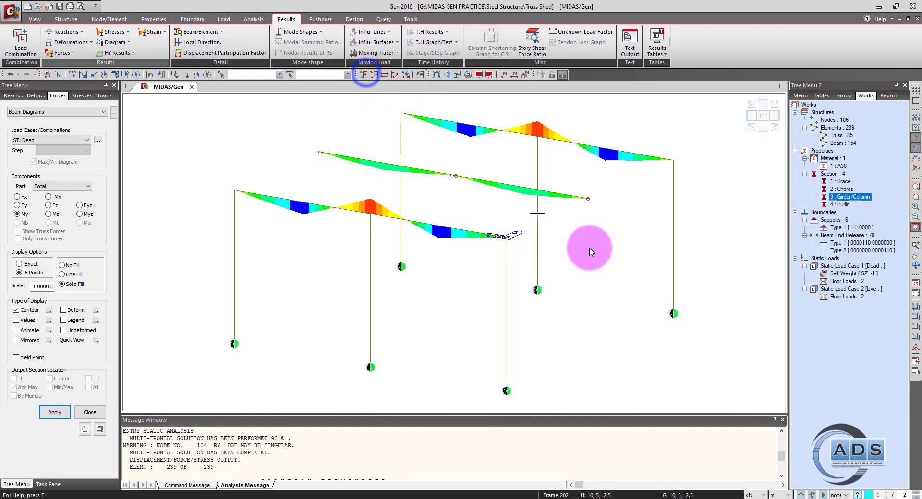
pyautogui.keyDown('ctrl'); pyautogui.moveTo(590, 252); pyautogui.dragTo(583, 282, button='middle'); pyautogui.keyUp('ctrl')
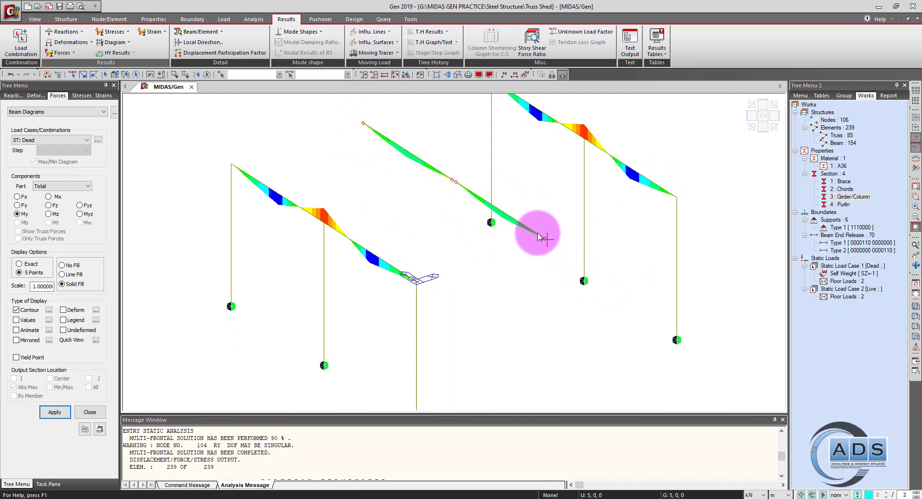
pyautogui.keyDown('ctrl'); pyautogui.moveTo(582, 280); pyautogui.dragTo(599, 290, button='middle'); pyautogui.keyUp('ctrl')
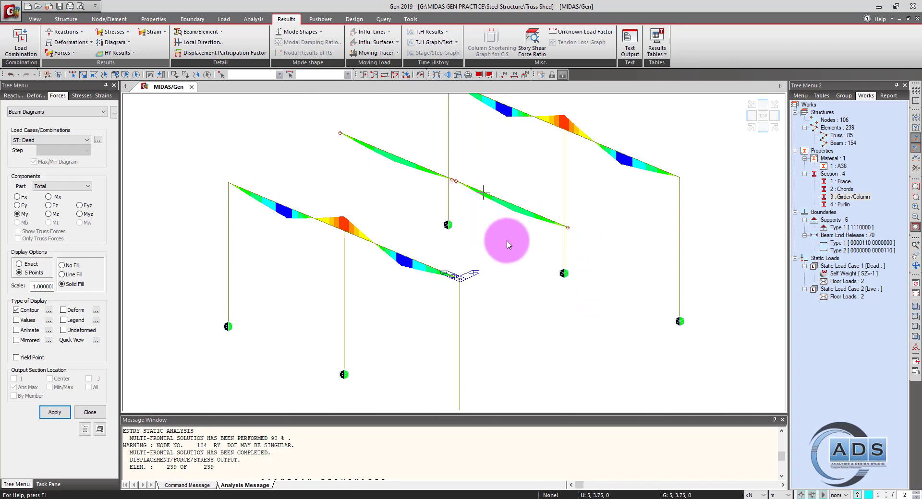
pyautogui.keyDown('ctrl'); pyautogui.moveTo(499, 241); pyautogui.dragTo(585, 279, button='middle'); pyautogui.keyUp('ctrl')
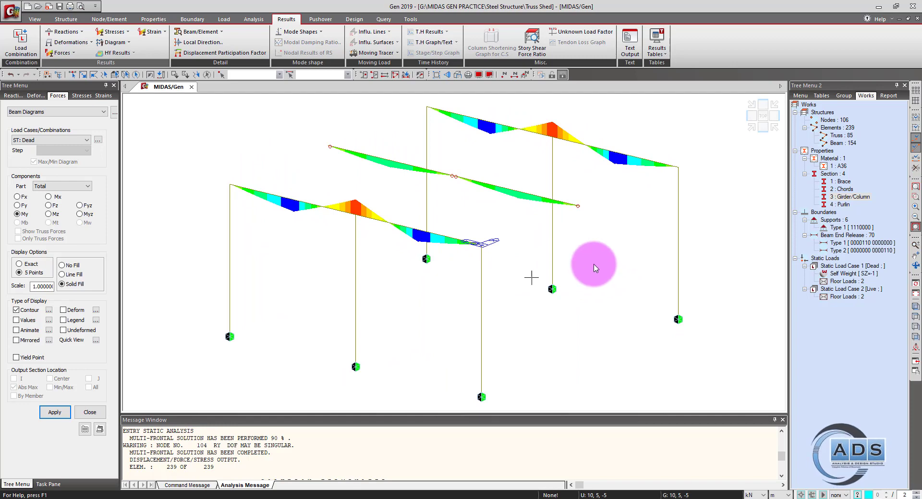
pyautogui.keyDown('ctrl'); pyautogui.moveTo(602, 264); pyautogui.dragTo(526, 258, button='middle'); pyautogui.keyUp('ctrl')
pyautogui.click(395, 75)
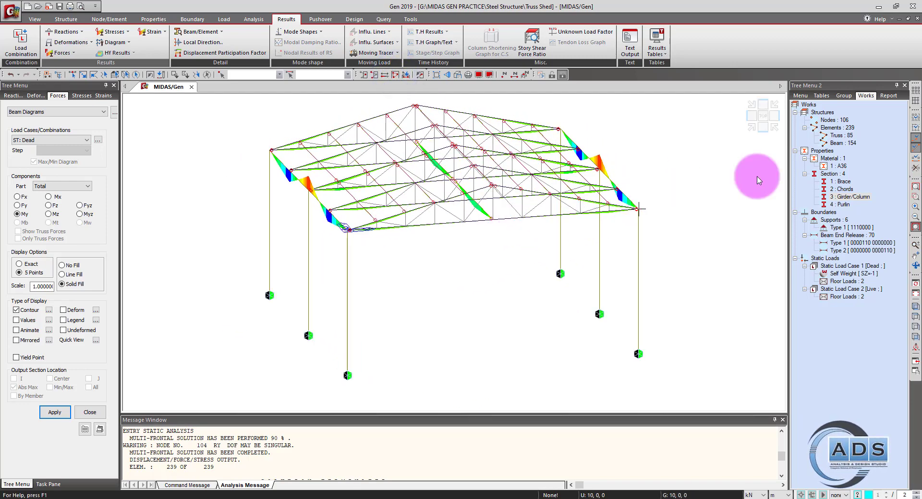
# Isolate the Chords members and examine their Dead My diagrams
pyautogui.rightClick(843, 190)
pyautogui.click(854, 198)
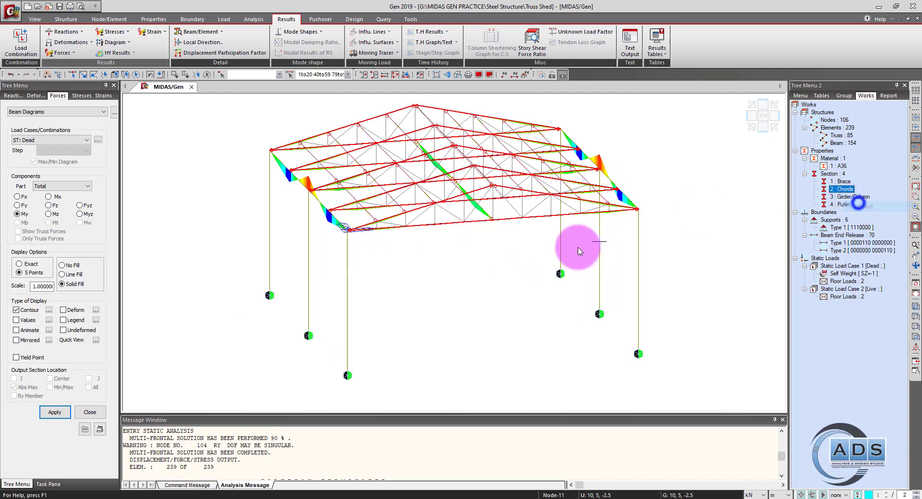
pyautogui.click(365, 75)
pyautogui.keyDown('ctrl'); pyautogui.moveTo(489, 228); pyautogui.dragTo(556, 240, button='middle'); pyautogui.keyUp('ctrl')
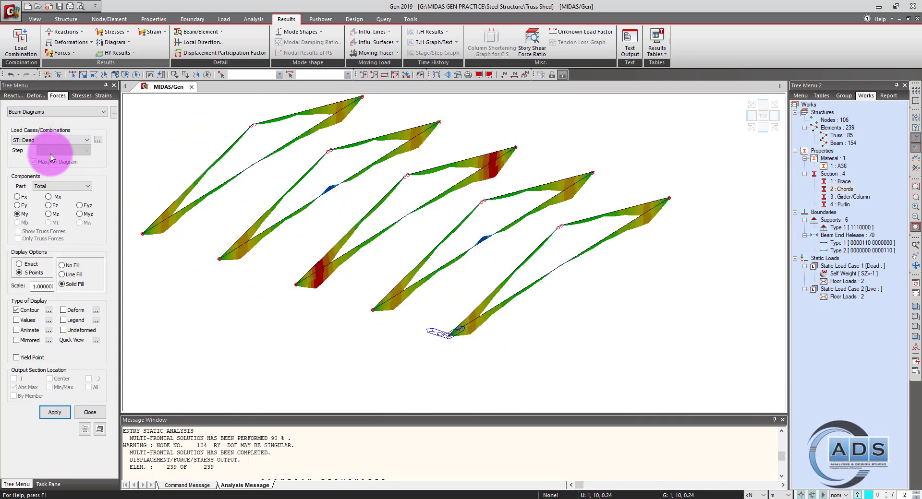
# Switch the beam diagrams to the Live load case, examine the chord moments near the truss ends, and reactivate the whole model
pyautogui.click(48, 155)
pyautogui.click(55, 411)
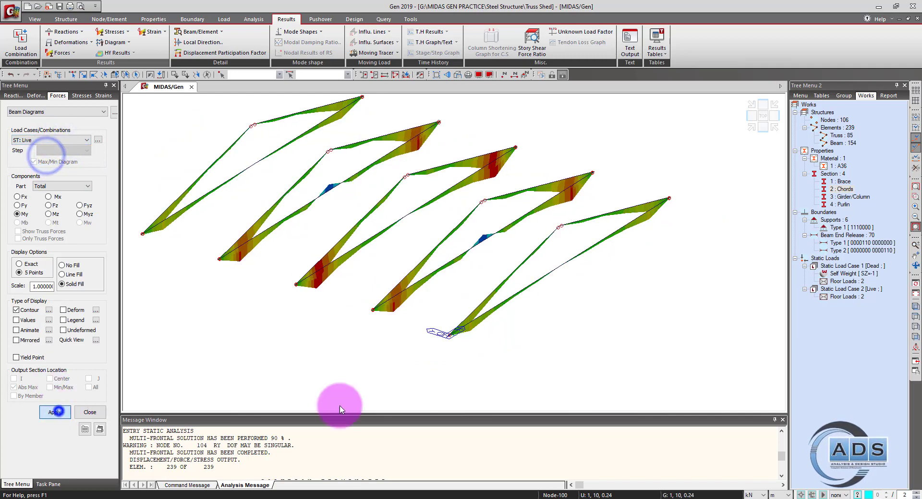
pyautogui.keyDown('ctrl'); pyautogui.moveTo(548, 372); pyautogui.dragTo(575, 319, button='middle'); pyautogui.keyUp('ctrl')
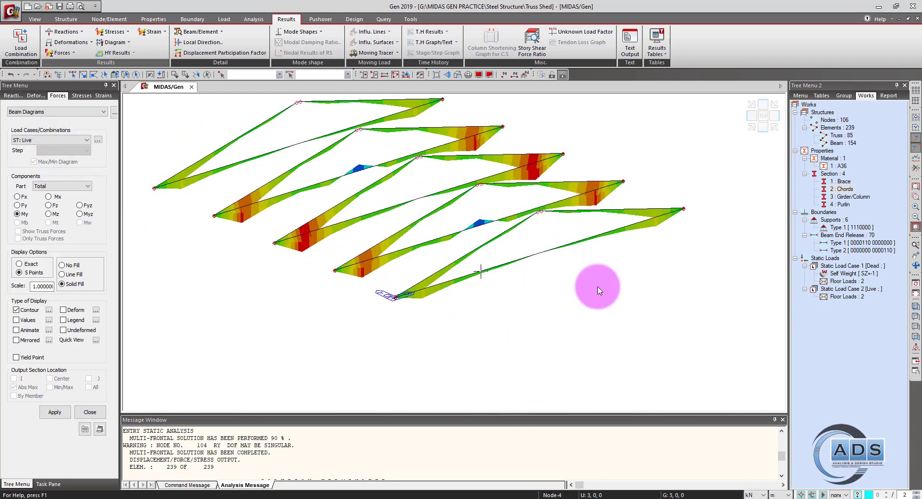
pyautogui.keyDown('ctrl'); pyautogui.moveTo(598, 290); pyautogui.dragTo(593, 329, button='middle'); pyautogui.keyUp('ctrl')
pyautogui.scroll(1, 592, 304)
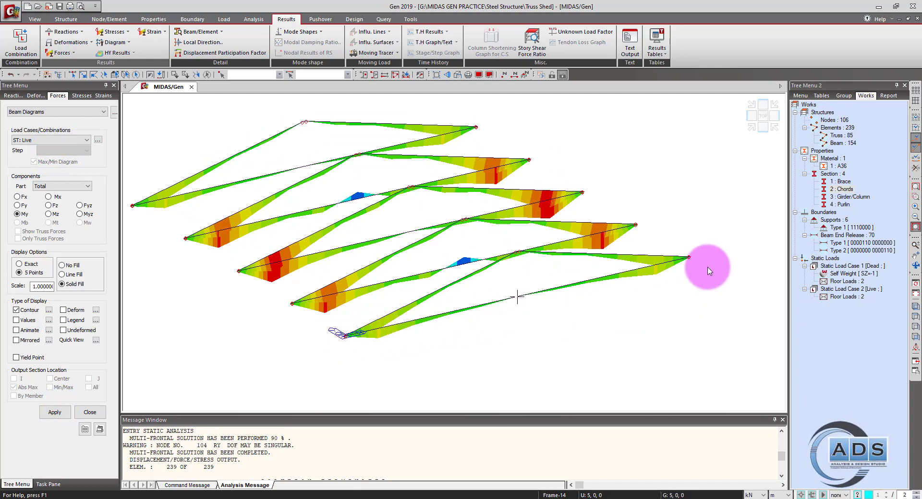
pyautogui.moveTo(506, 307)
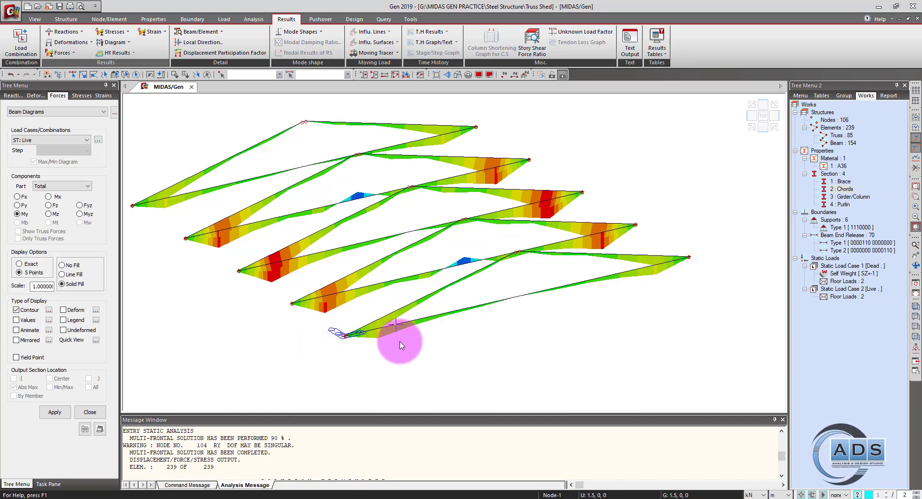
pyautogui.click(350, 328)
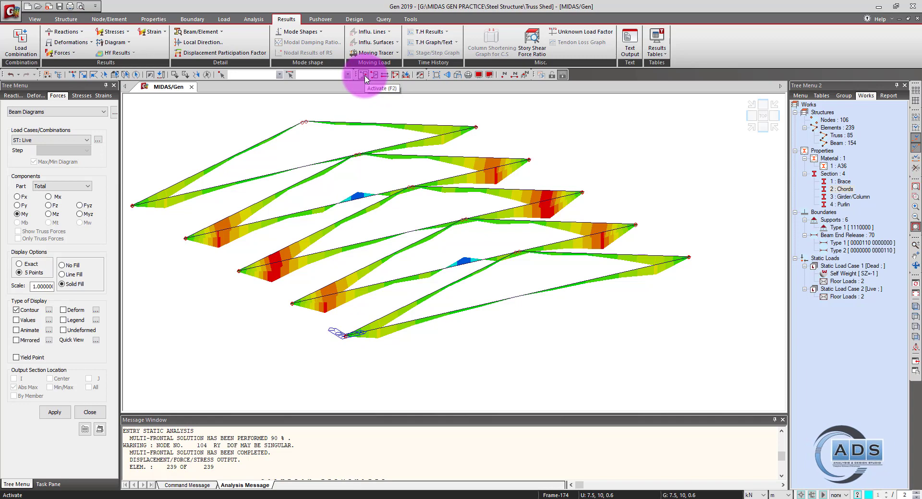
pyautogui.click(350, 328)
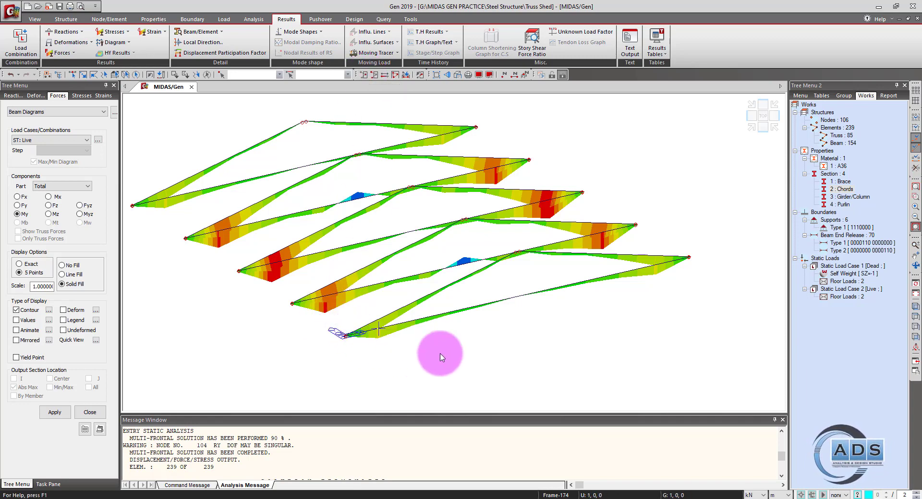
pyautogui.scroll(-1, 528, 338)
pyautogui.keyDown('ctrl'); pyautogui.moveTo(545, 336); pyautogui.dragTo(556, 335, button='middle'); pyautogui.keyUp('ctrl')
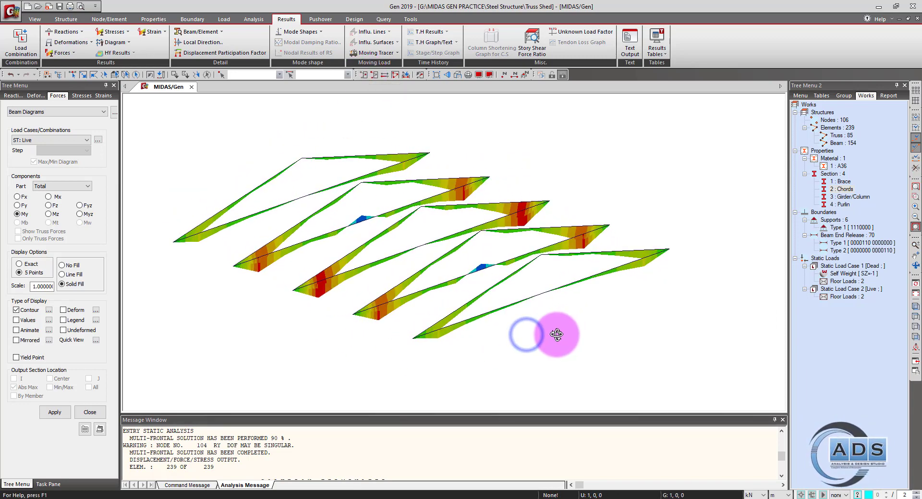
pyautogui.click(397, 76)
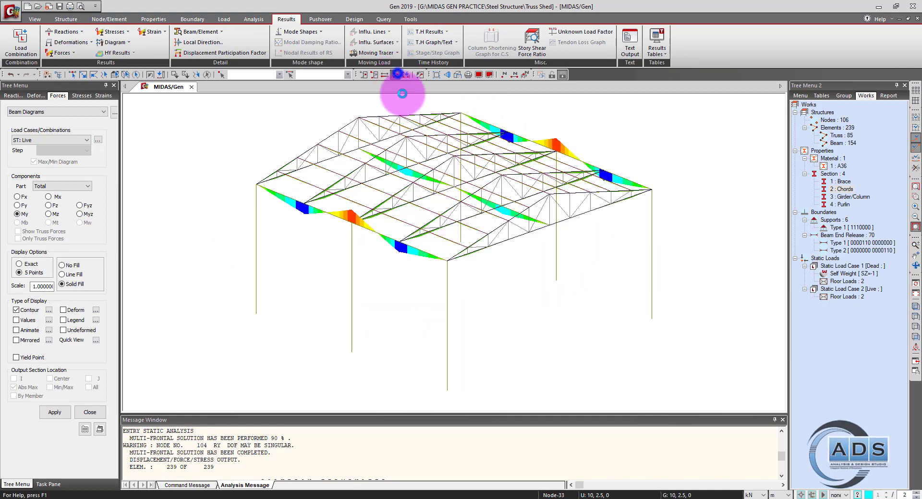
# Display the truss forces contour for the Dead load case, including both tension and compression
pyautogui.click(72, 53)
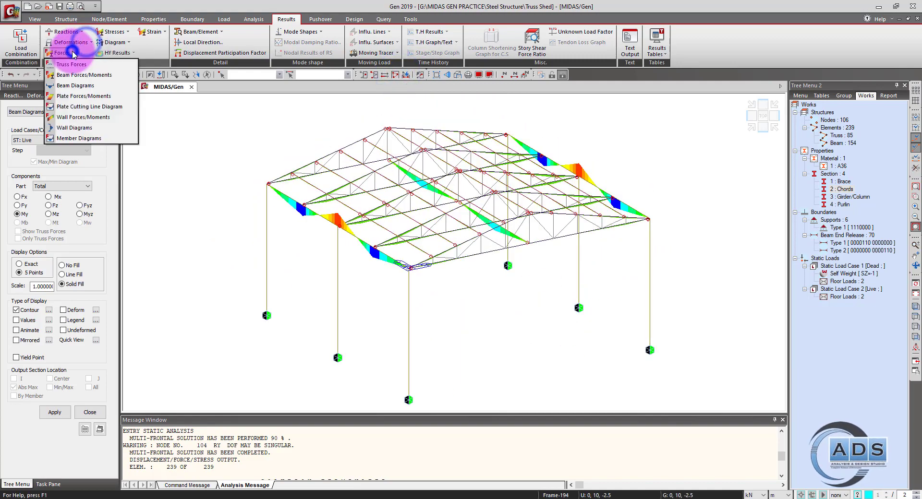
pyautogui.click(72, 65)
pyautogui.click(63, 140)
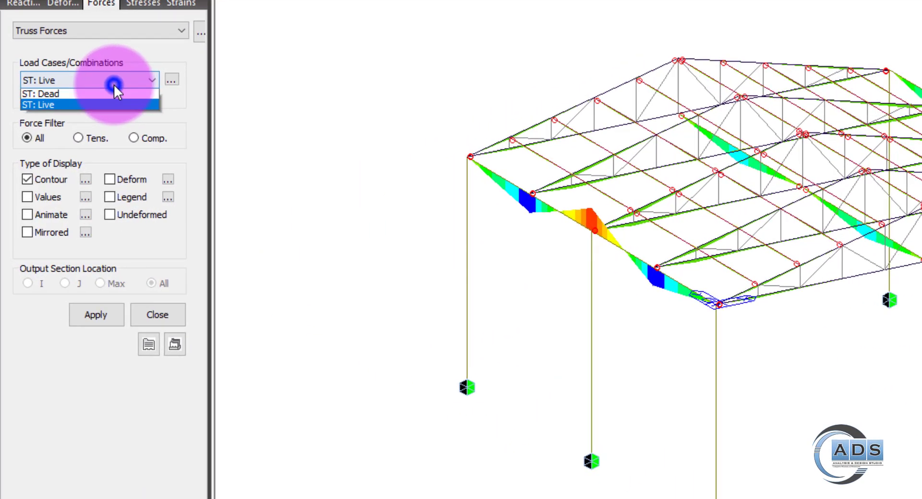
pyautogui.click(116, 82)
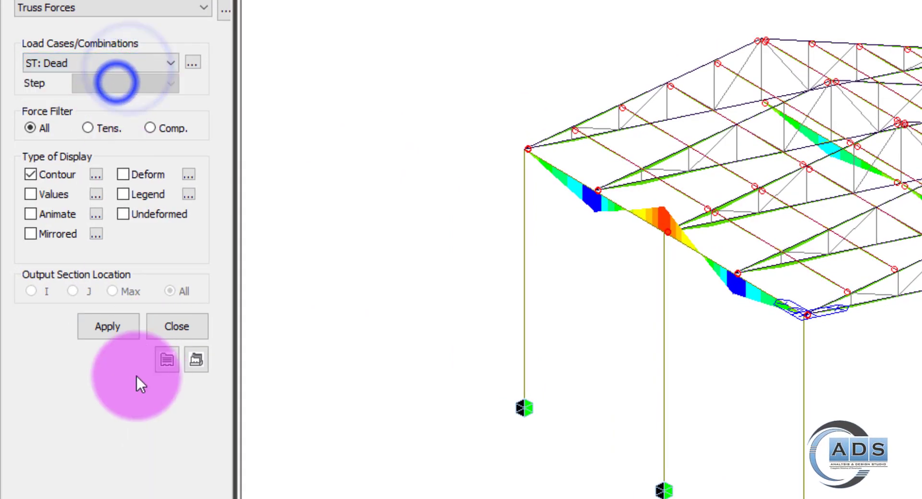
pyautogui.click(111, 326)
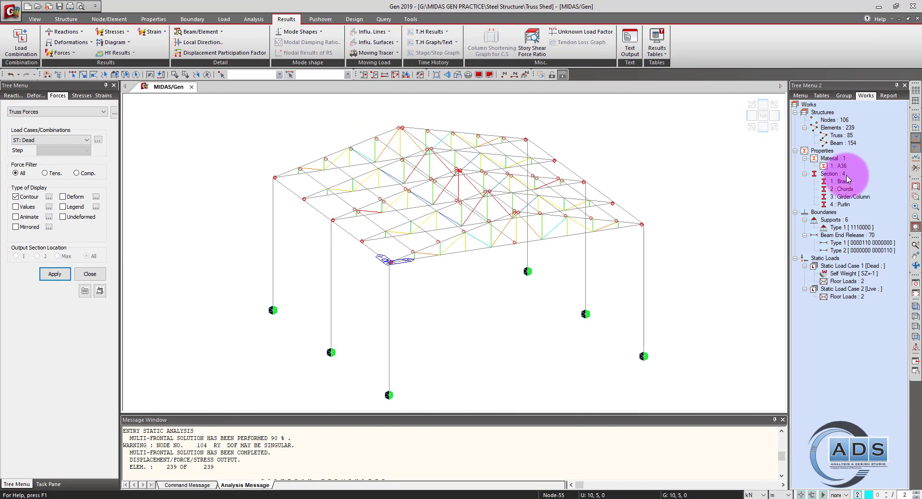
pyautogui.rightClick(848, 183)
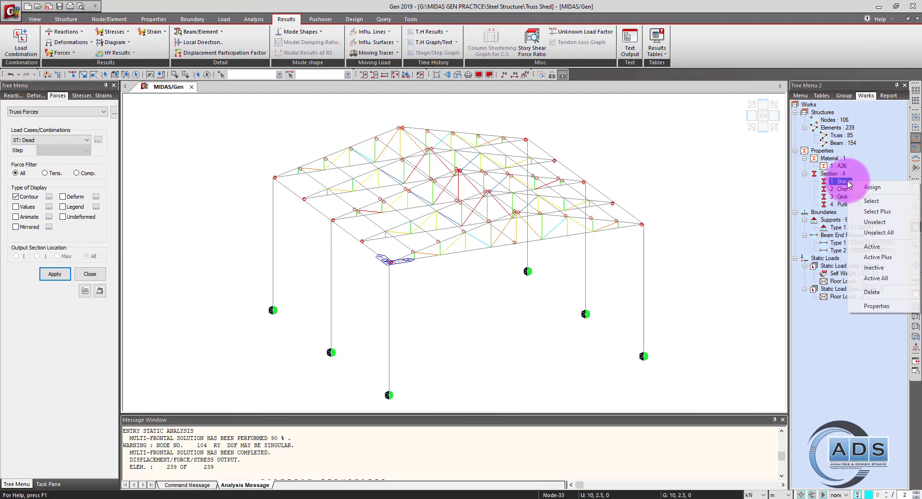
pyautogui.click(868, 202)
pyautogui.rightClick(844, 189)
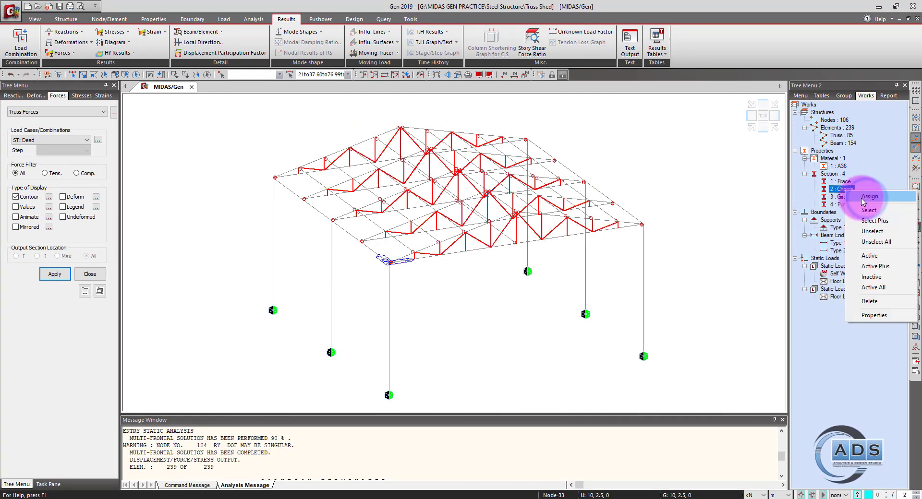
pyautogui.click(874, 221)
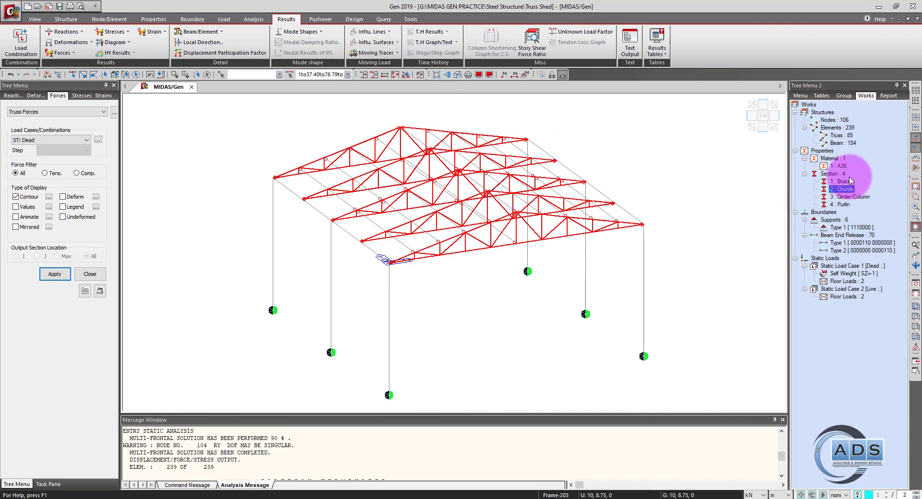
pyautogui.click(730, 160)
pyautogui.rightClick(844, 184)
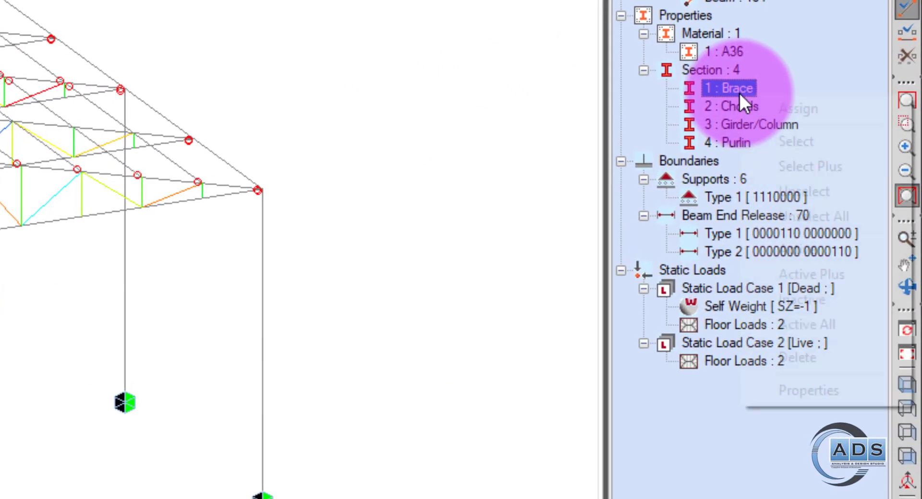
pyautogui.click(465, 56)
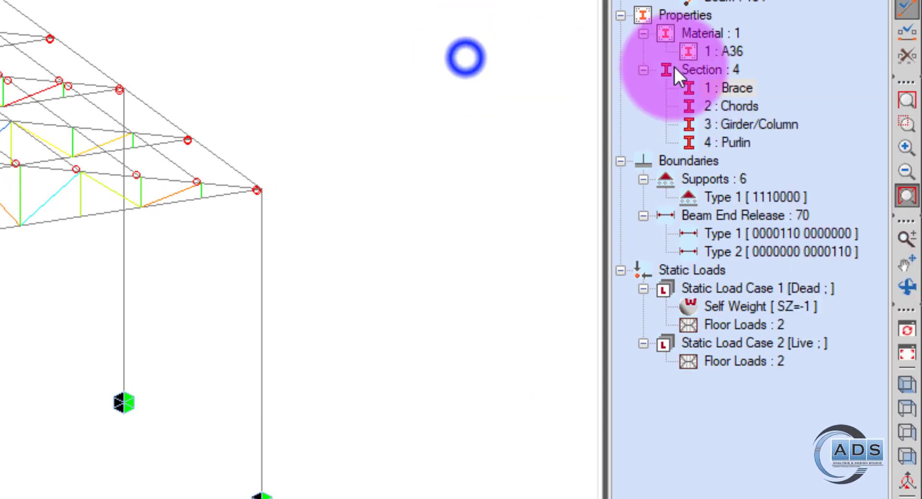
# Select the Brace members plus the Chords members and activate only them to isolate the roof trusses
pyautogui.rightClick(736, 85)
pyautogui.click(799, 134)
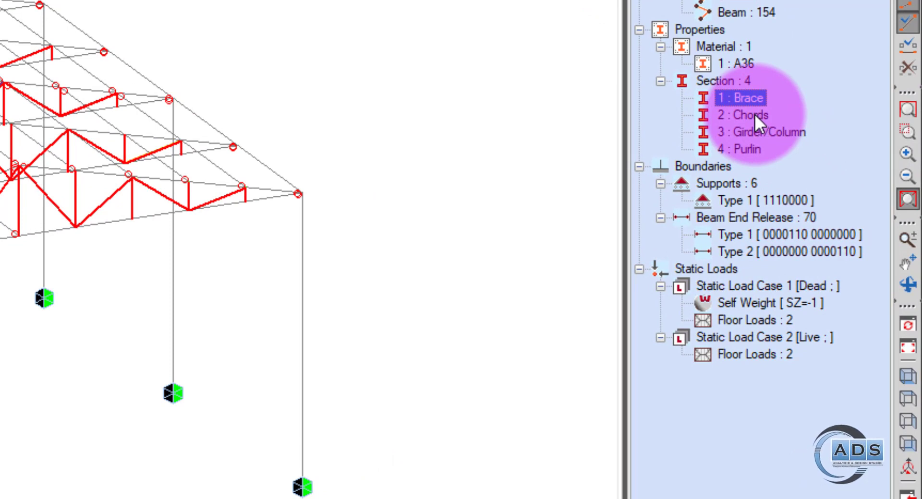
pyautogui.rightClick(753, 113)
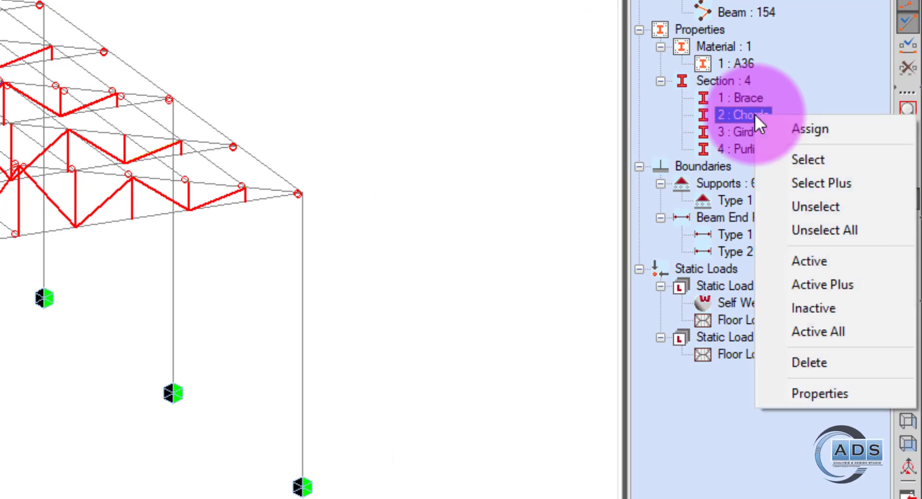
pyautogui.click(820, 184)
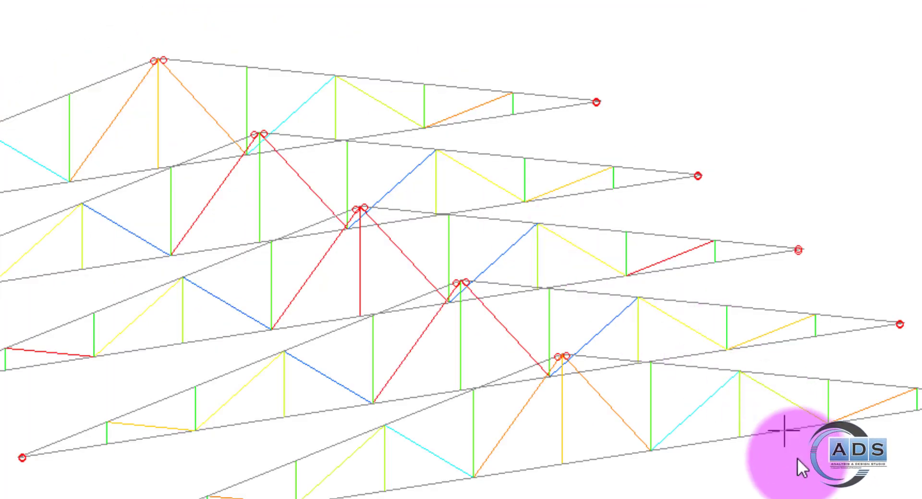
pyautogui.keyDown('ctrl'); pyautogui.moveTo(797, 458); pyautogui.dragTo(609, 334, button='middle'); pyautogui.keyUp('ctrl')
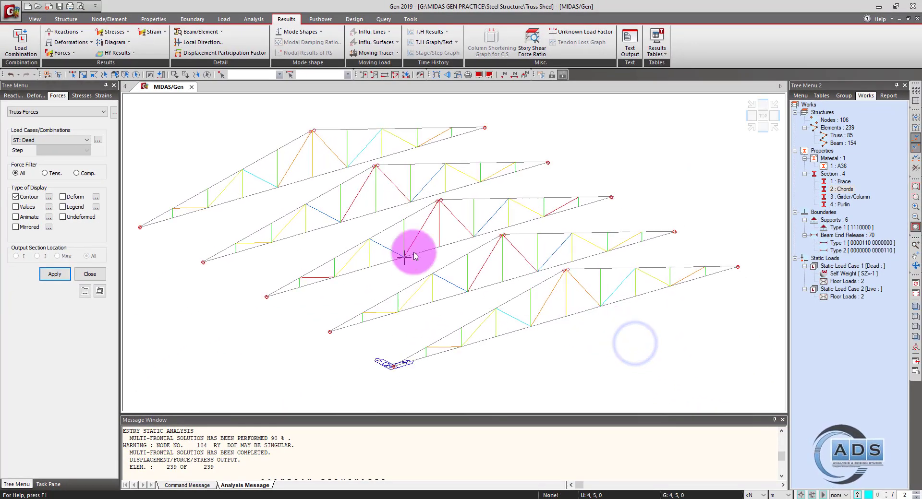
# Turn on the hidden-surface display for the isolated trusses and inspect their web members in elevation
pyautogui.click(447, 75)
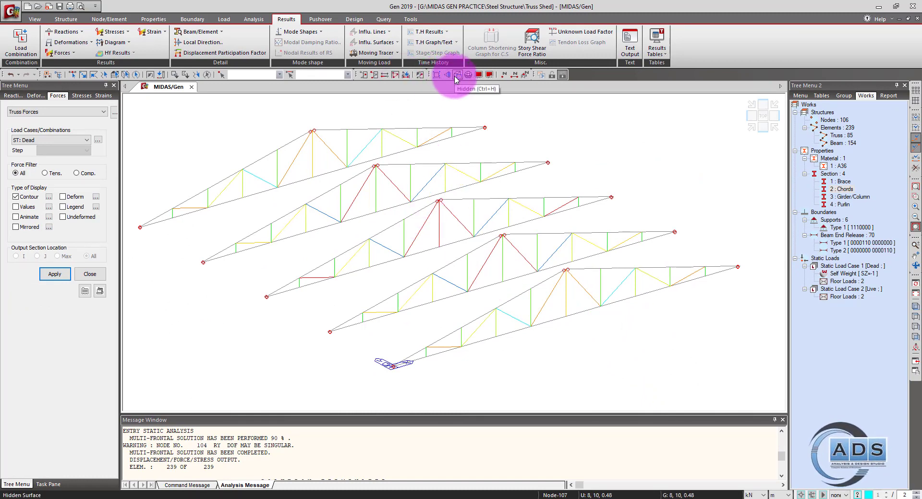
pyautogui.click(457, 75)
pyautogui.keyDown('ctrl'); pyautogui.moveTo(646, 334); pyautogui.dragTo(640, 338, button='middle'); pyautogui.keyUp('ctrl')
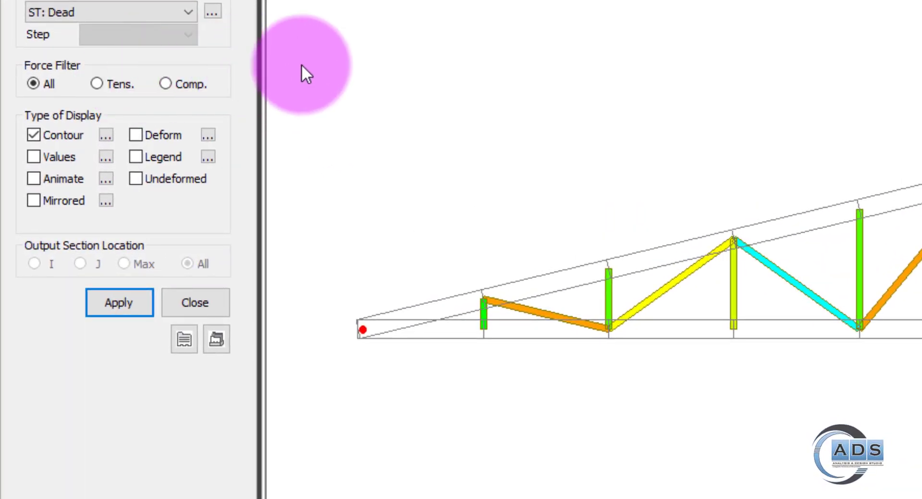
# Compare the tension-only and compression-only Dead truss force contours, and restore the display of all forces
pyautogui.click(96, 83)
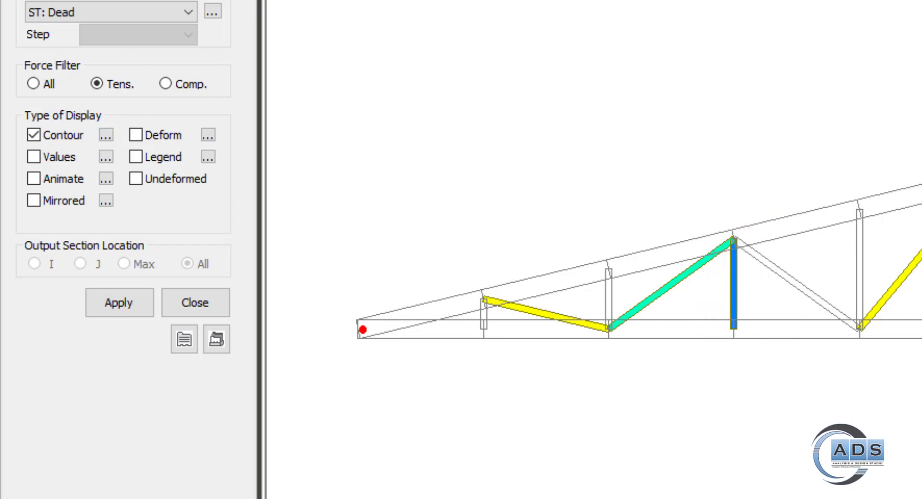
pyautogui.click(165, 84)
pyautogui.click(136, 304)
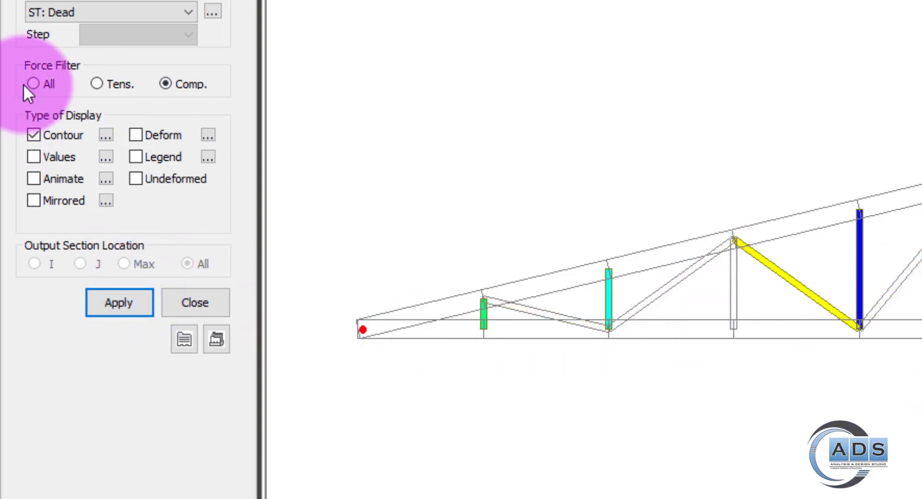
pyautogui.click(97, 83)
pyautogui.click(113, 301)
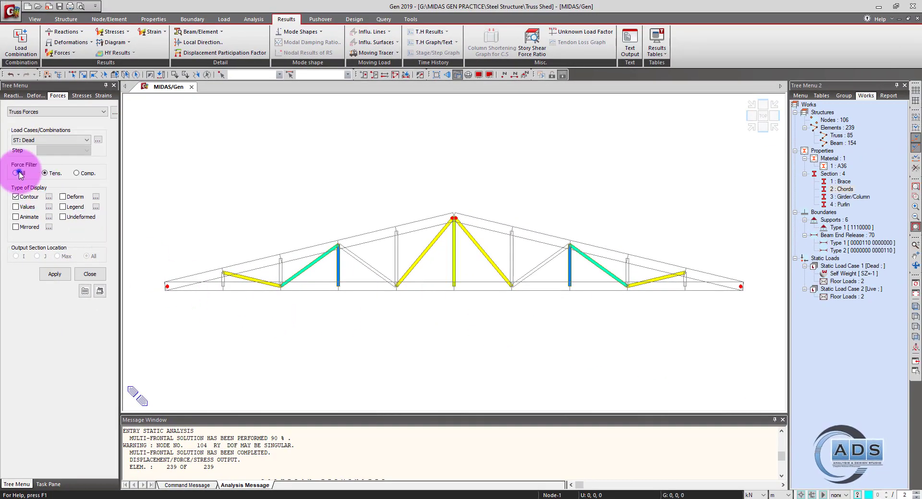
pyautogui.click(19, 173)
pyautogui.click(54, 274)
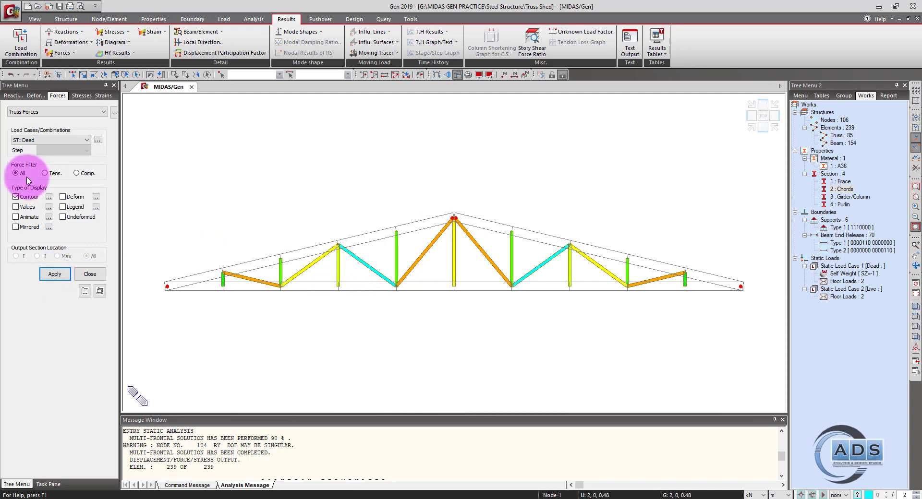
# Show the Dead truss force values on the contour using the Max output section location, and examine them on the web members
pyautogui.click(54, 274)
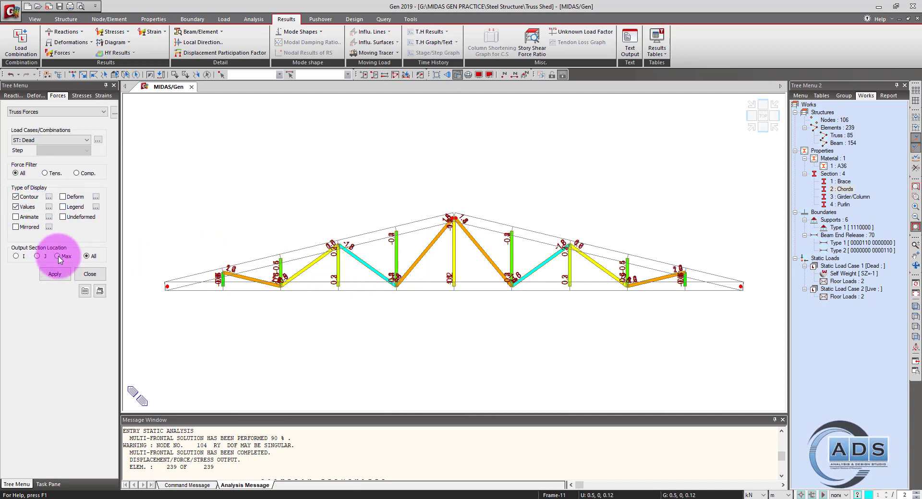
pyautogui.keyDown('ctrl'); pyautogui.moveTo(485, 264); pyautogui.dragTo(469, 220, button='middle'); pyautogui.keyUp('ctrl')
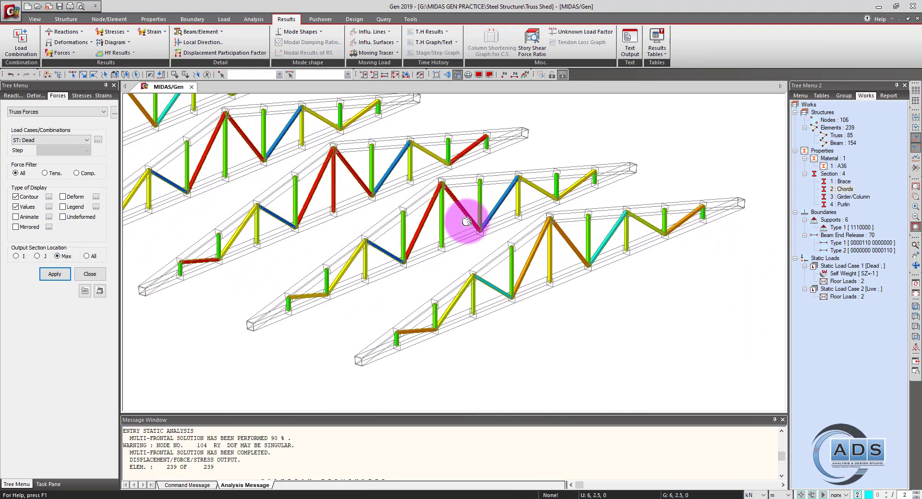
pyautogui.keyDown('ctrl'); pyautogui.moveTo(619, 312); pyautogui.dragTo(630, 317, button='middle'); pyautogui.keyUp('ctrl')
pyautogui.scroll(3, 640, 247)
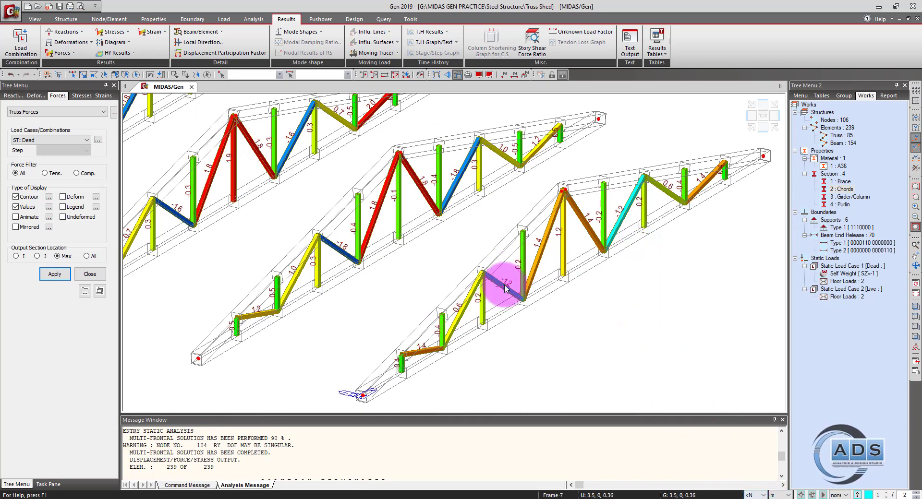
pyautogui.scroll(2, 650, 284)
pyautogui.scroll(-1, 578, 250)
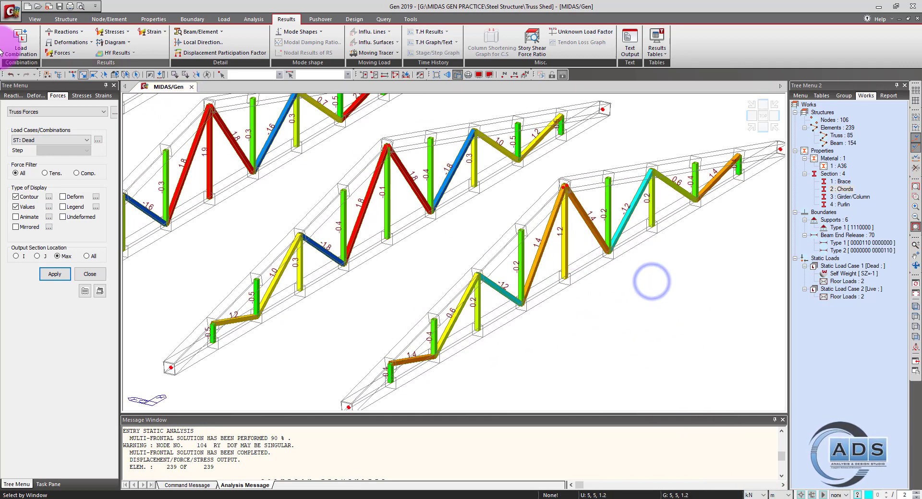
# Auto-generate the steel design load combinations using the AISC(15th)-LRFD16 design code
pyautogui.click(21, 42)
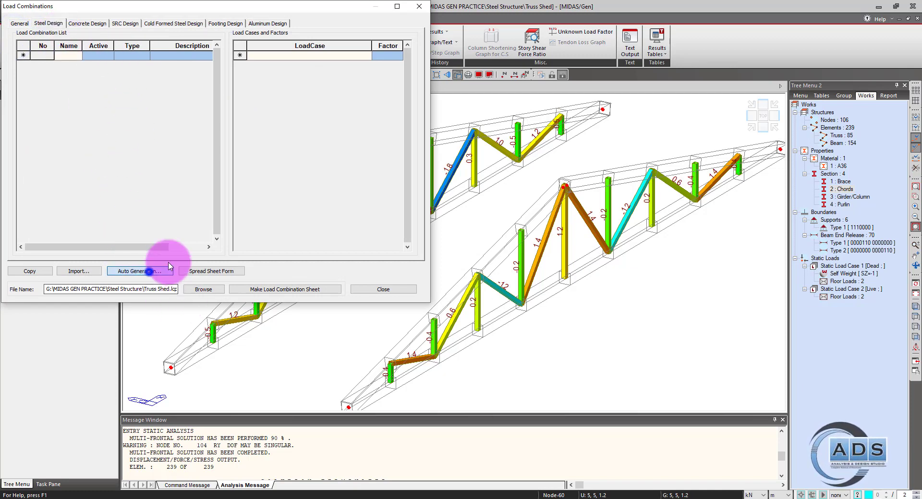
pyautogui.click(139, 271)
pyautogui.click(257, 84)
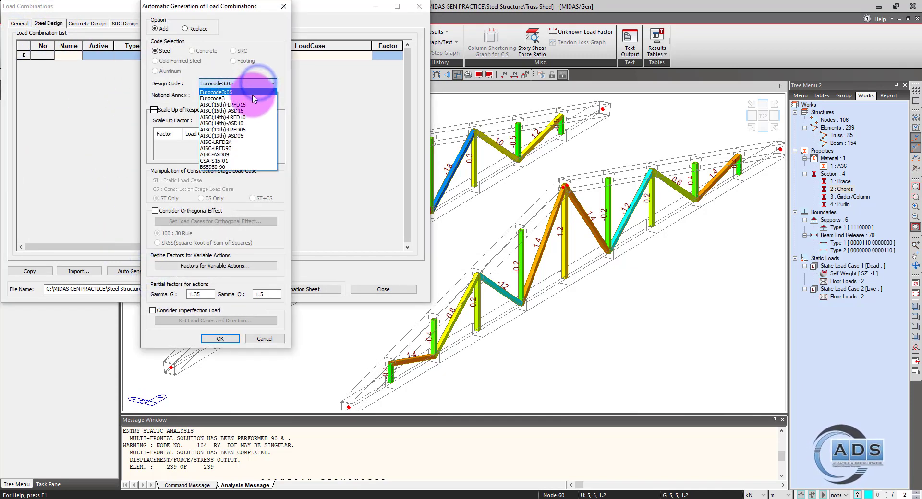
pyautogui.click(258, 105)
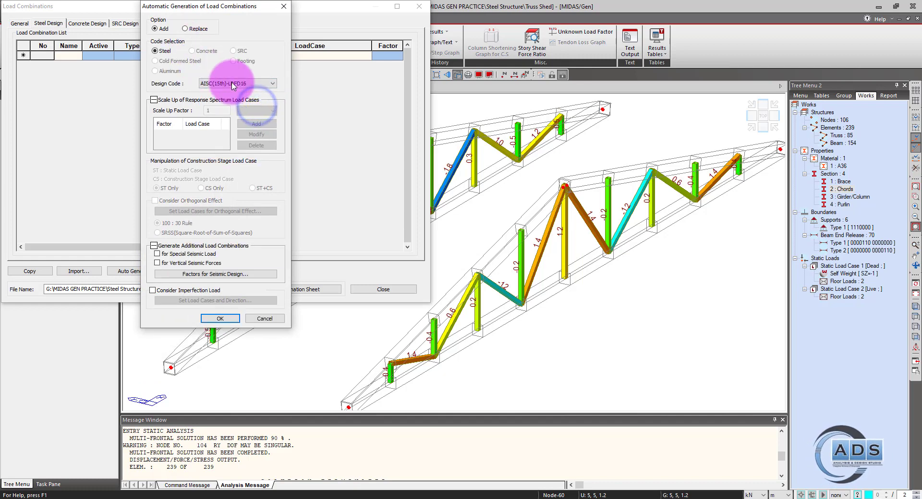
pyautogui.click(217, 319)
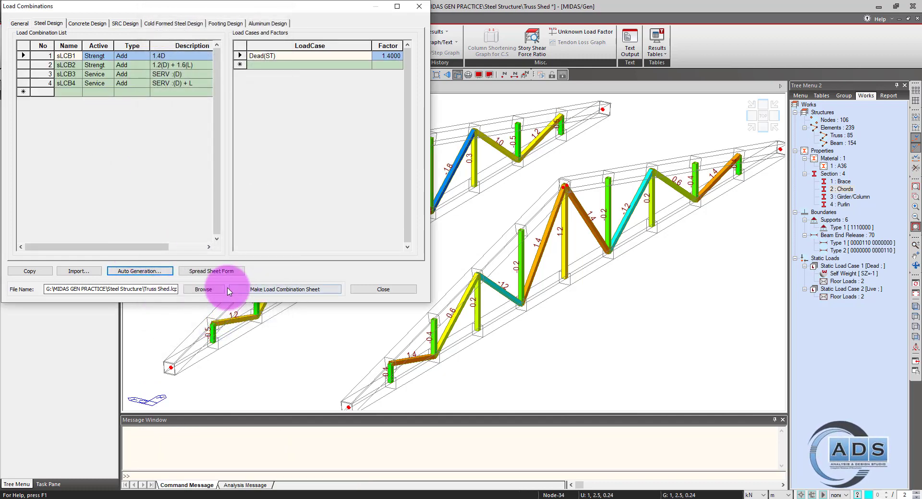
pyautogui.click(356, 290)
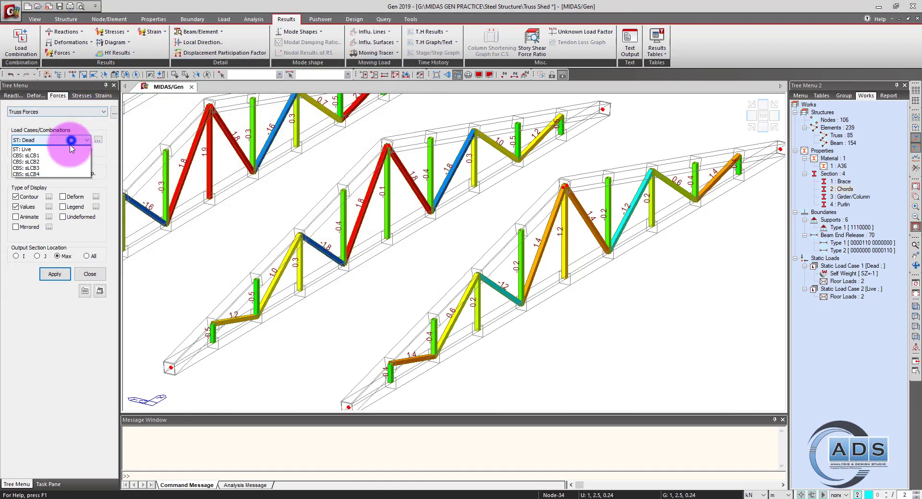
# Display the truss forces for load combination sLCB2 and examine the values across all the trusses
pyautogui.click(61, 168)
pyautogui.click(54, 274)
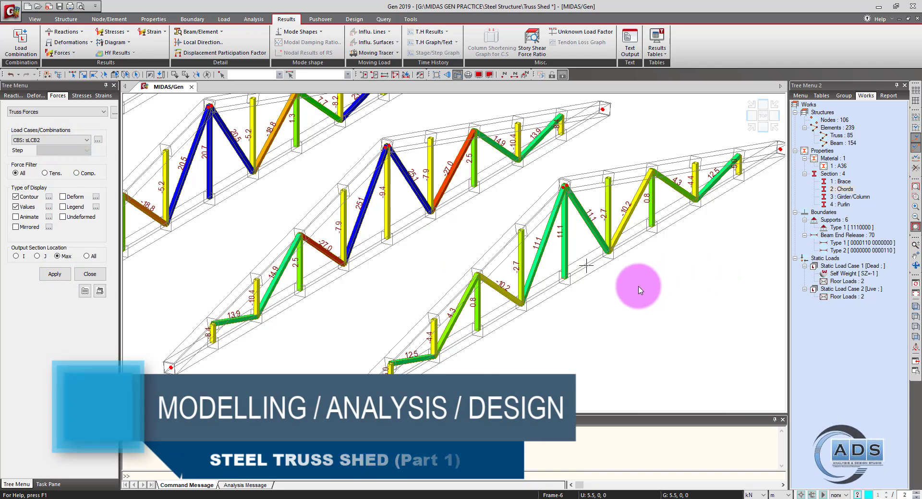
pyautogui.keyDown('ctrl'); pyautogui.moveTo(639, 287); pyautogui.dragTo(632, 283, button='middle'); pyautogui.keyUp('ctrl')
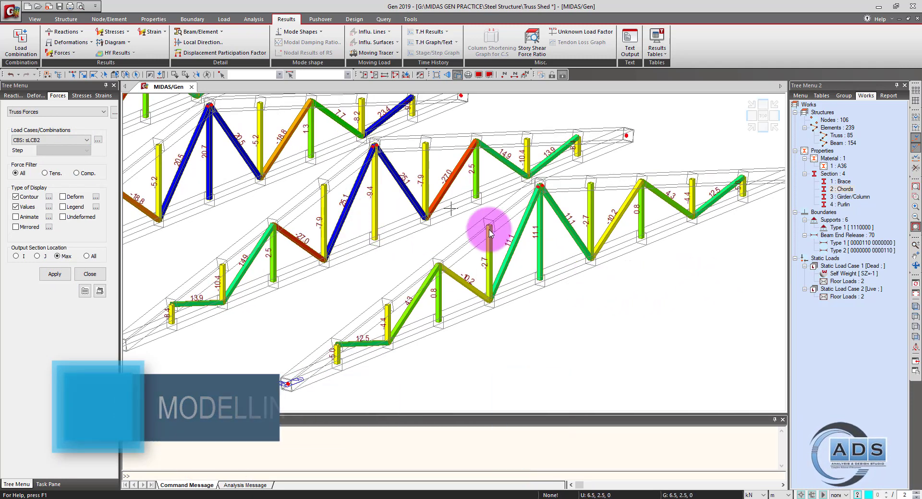
pyautogui.scroll(-5, 659, 288)
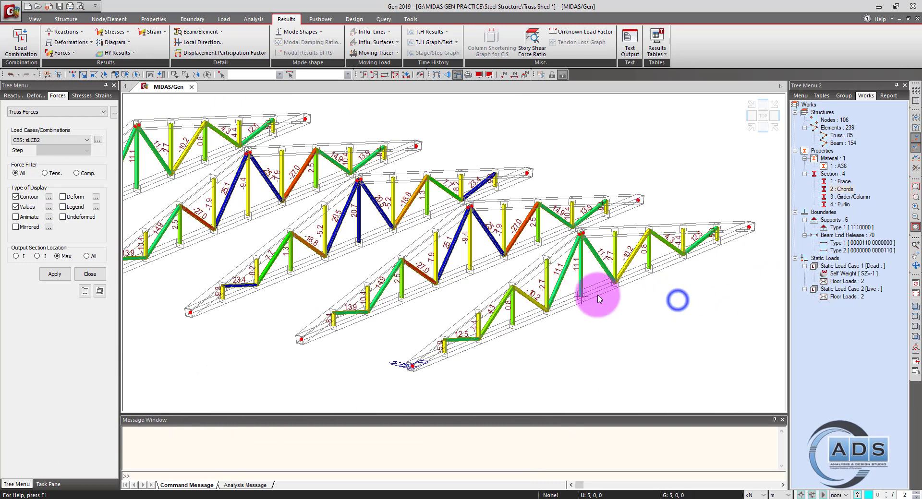
pyautogui.scroll(4, 598, 299)
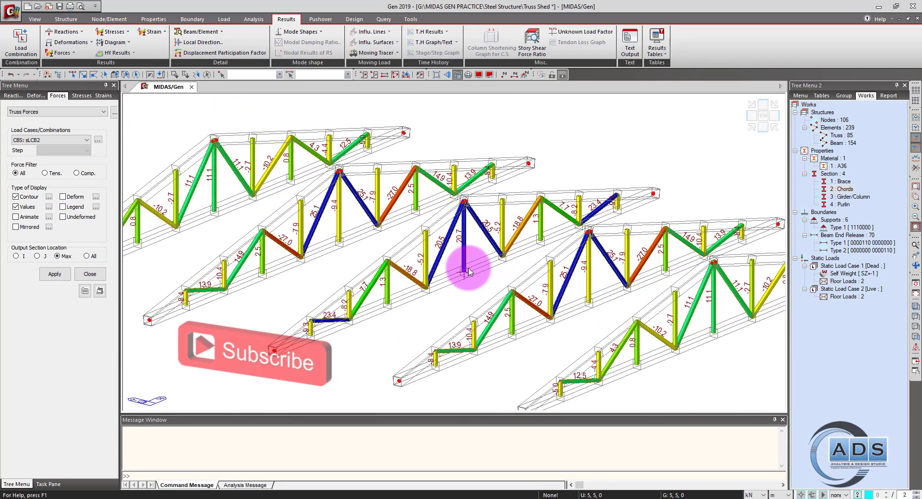
pyautogui.moveTo(470, 272); pyautogui.dragTo(456, 233, button='middle')
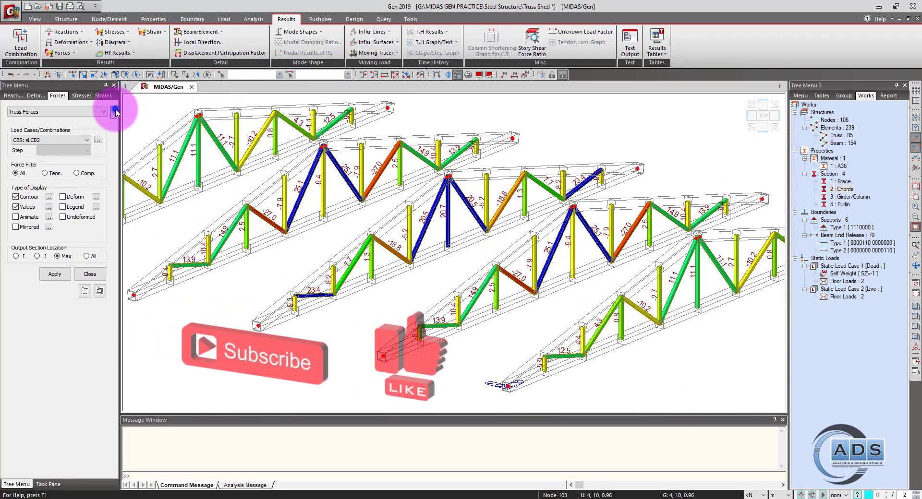
# Open the truss force result table for sLCB2, review its Force-I and Force-J columns, and return to the model
pyautogui.click(115, 112)
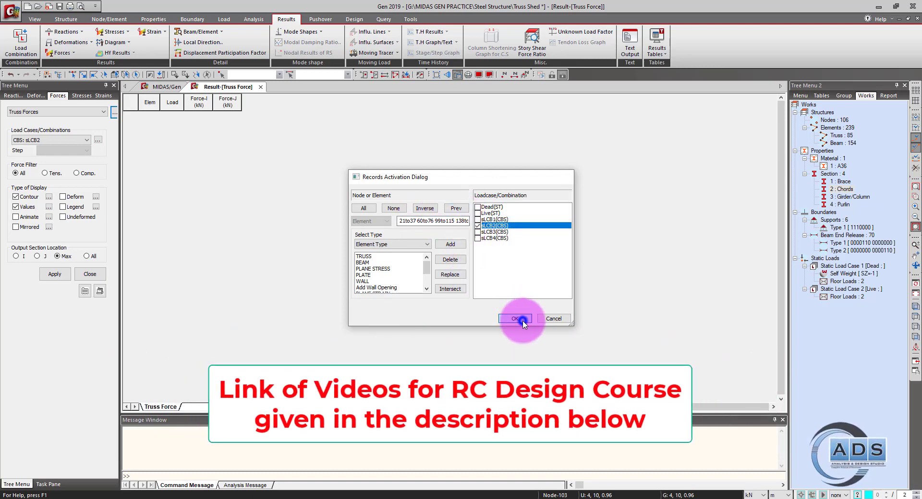
pyautogui.click(516, 318)
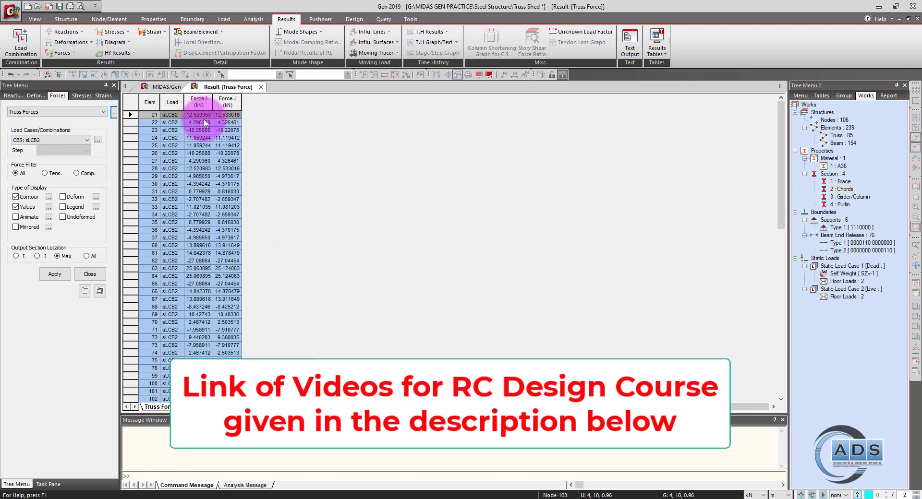
pyautogui.click(202, 102)
pyautogui.click(228, 102)
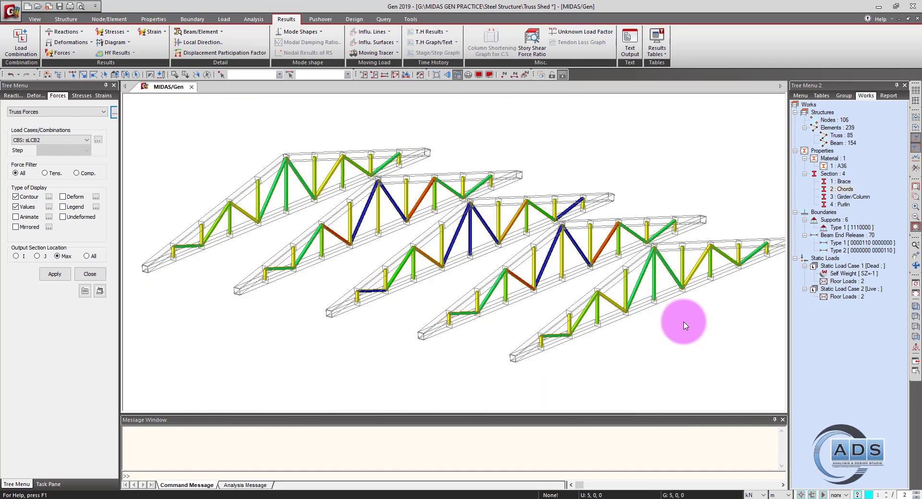
pyautogui.keyDown('ctrl'); pyautogui.moveTo(684, 326); pyautogui.dragTo(663, 331, button='middle'); pyautogui.keyUp('ctrl')
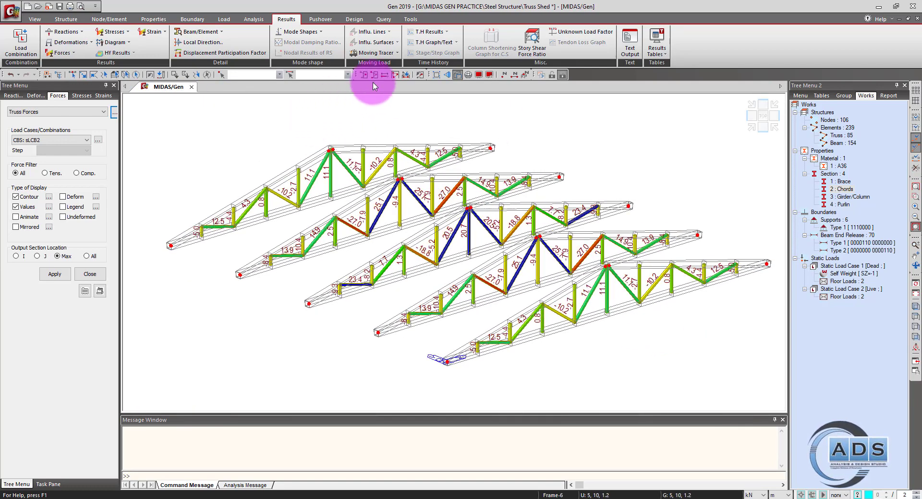
# Display the DXYZ displacement contour on the deformed shape of the full model for load combination sLCB4
pyautogui.click(168, 174)
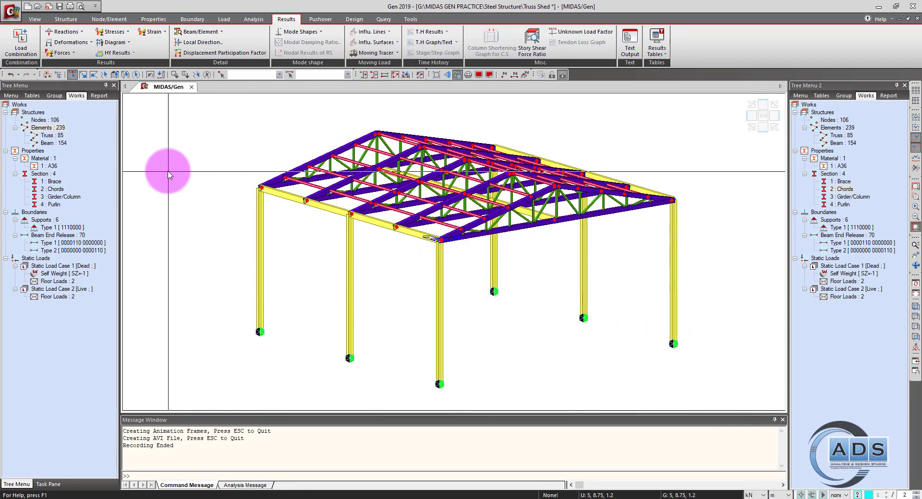
pyautogui.click(74, 54)
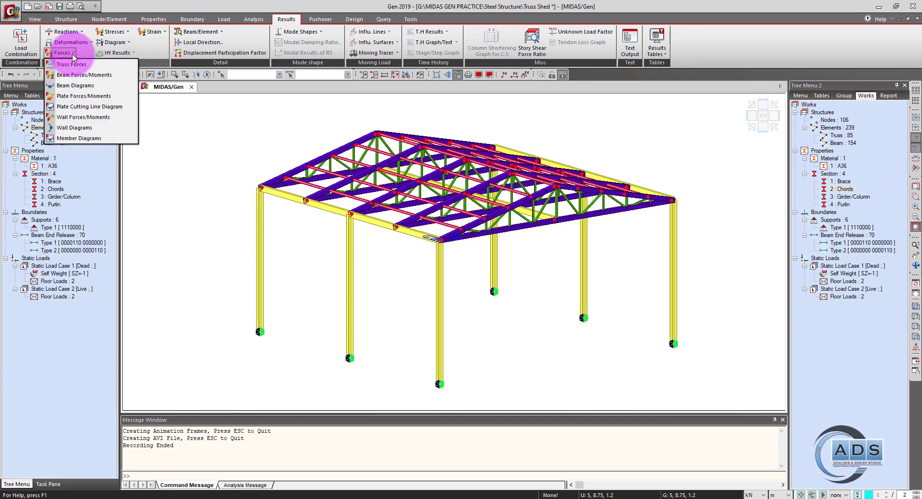
pyautogui.click(77, 42)
pyautogui.click(83, 42)
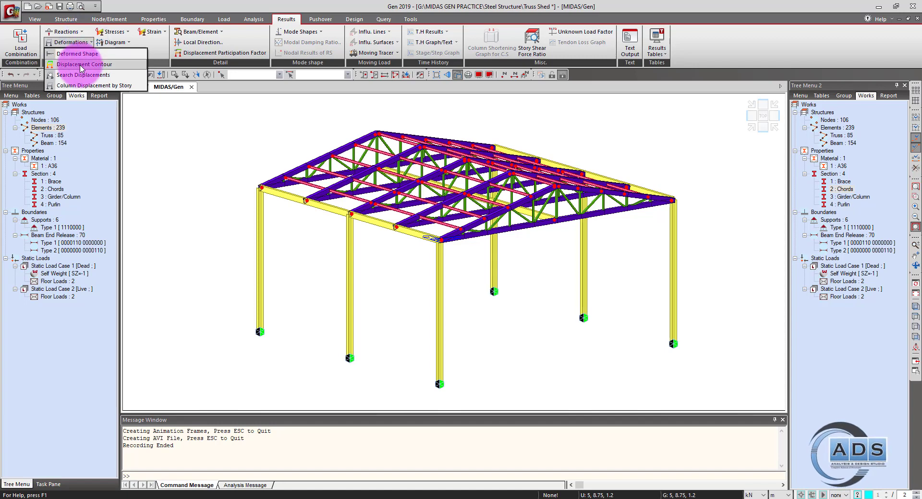
pyautogui.click(80, 66)
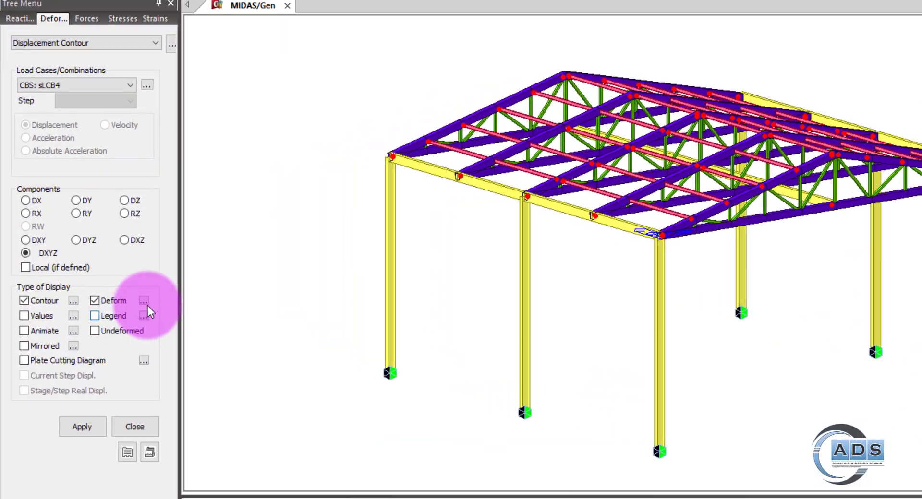
pyautogui.click(96, 284)
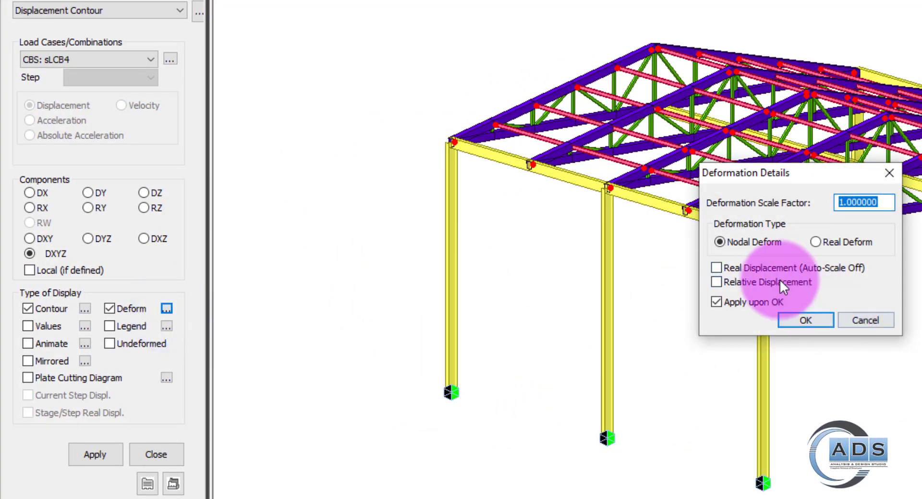
pyautogui.click(845, 318)
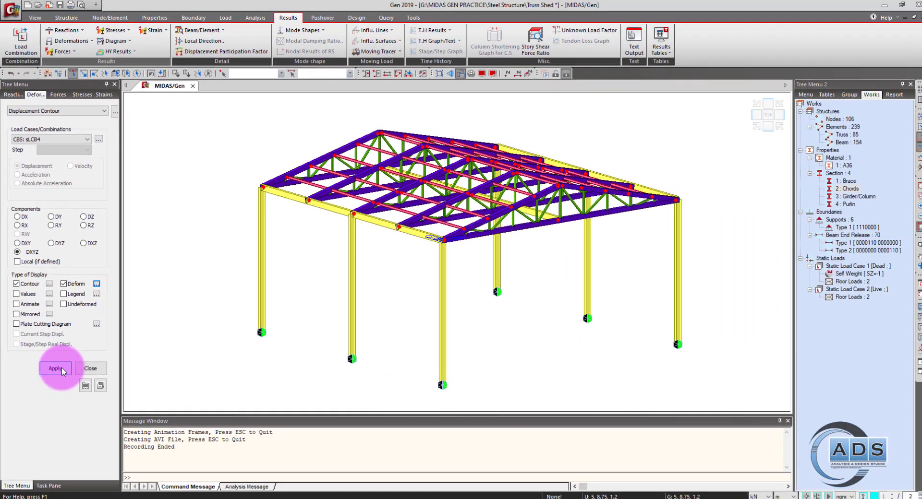
pyautogui.click(82, 419)
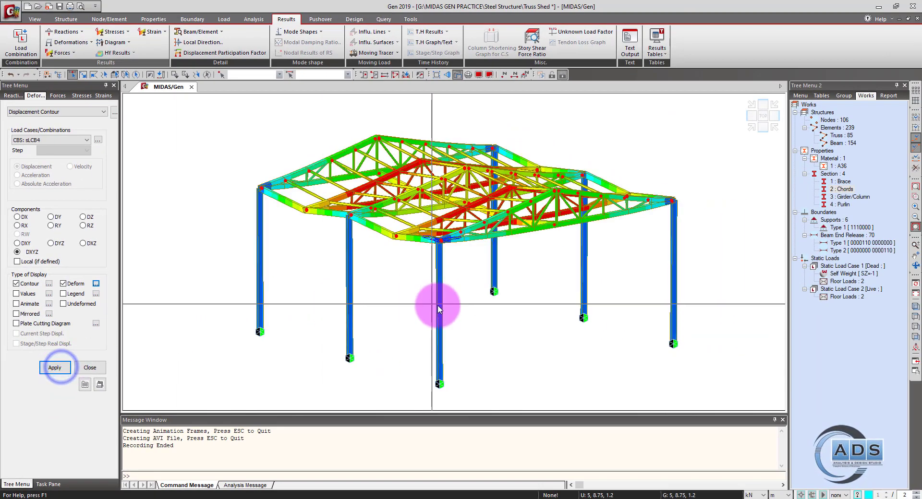
# Turn on animation for the DXYZ displacement contour and record its frames to play the deformation
pyautogui.keyDown('ctrl'); pyautogui.moveTo(554, 317); pyautogui.dragTo(592, 345, button='middle'); pyautogui.keyUp('ctrl')
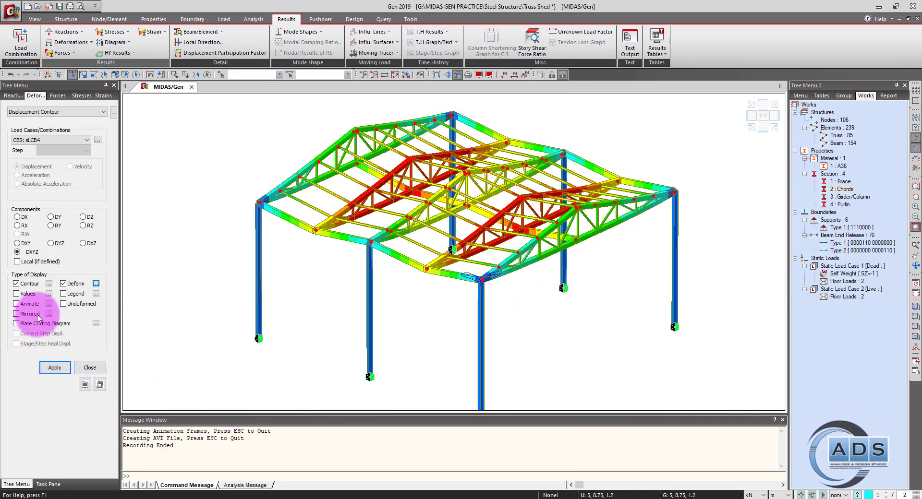
pyautogui.click(54, 368)
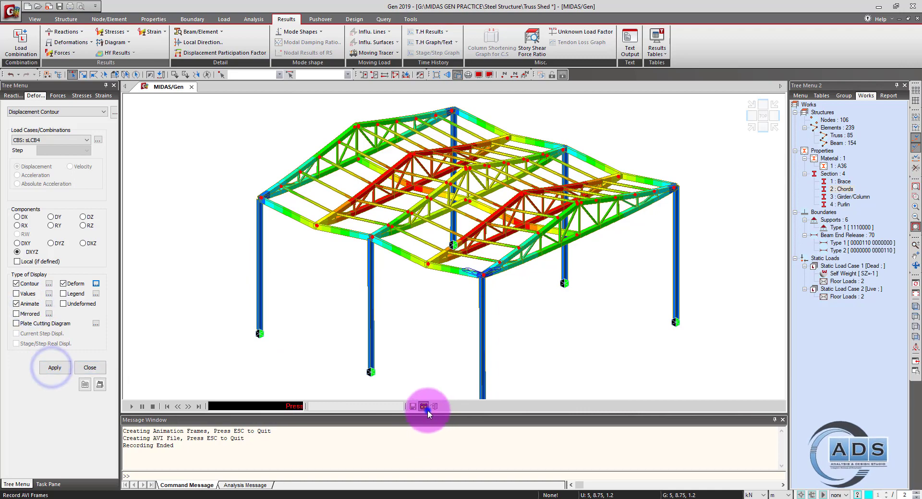
pyautogui.click(424, 407)
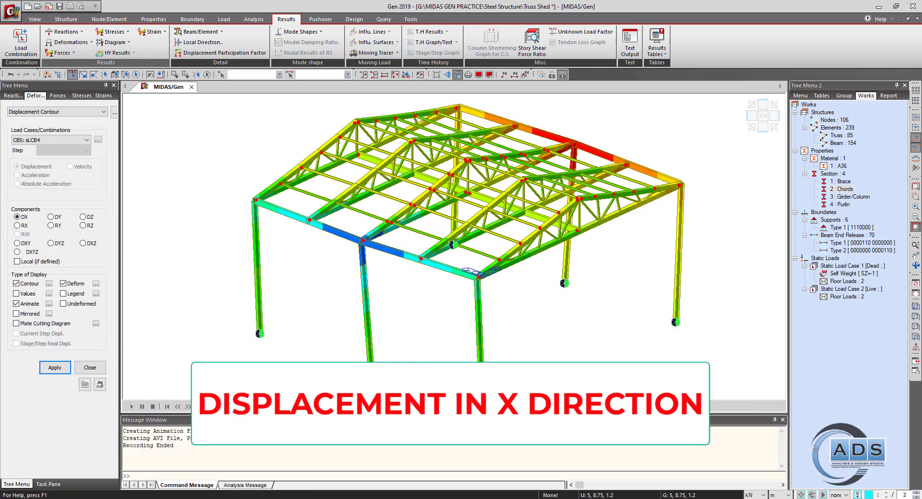
# Review the animated X-direction displacement, and animate the displacement contour for the DY component
pyautogui.click(601, 302)
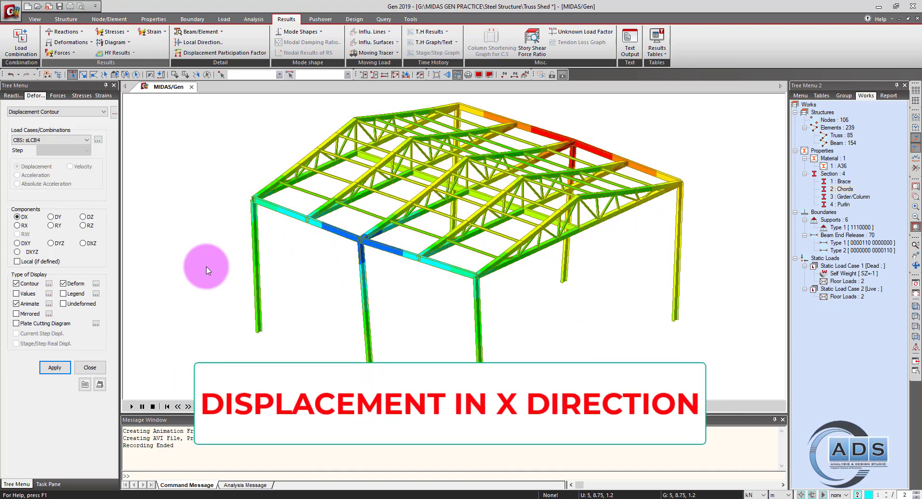
pyautogui.click(51, 217)
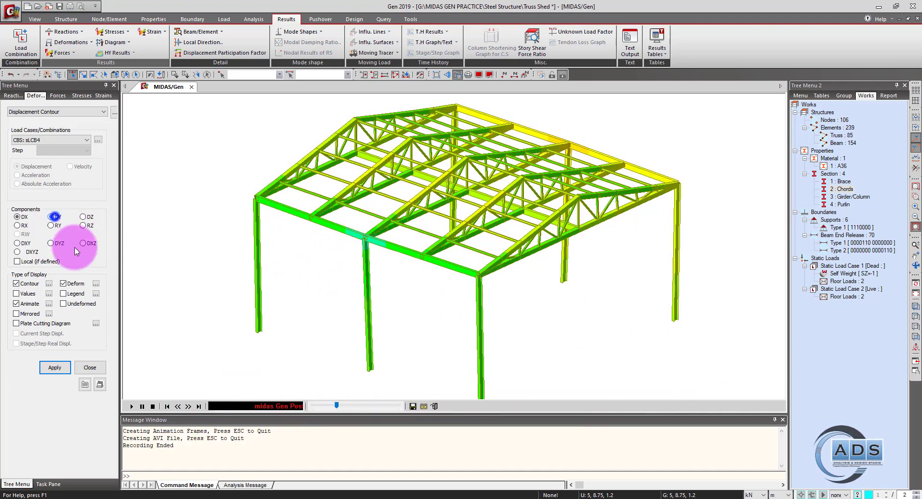
pyautogui.click(55, 369)
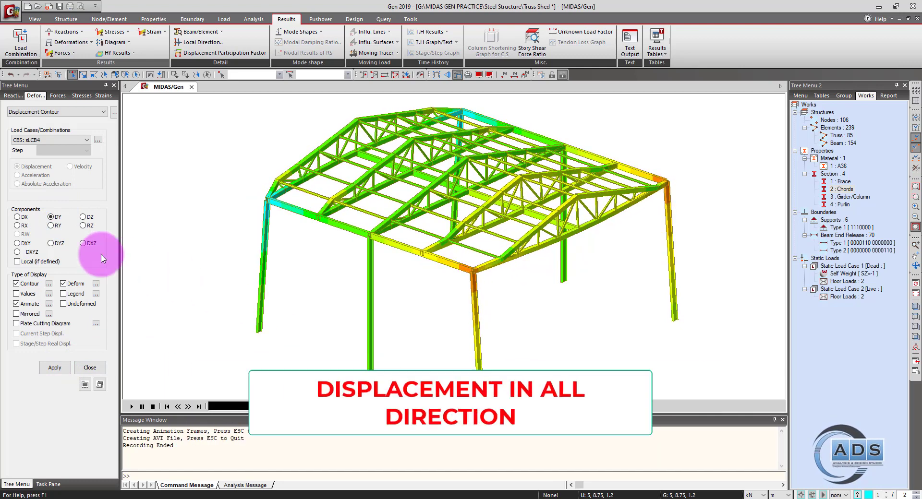
# Animate the combined DXYZ displacement contour, and switch the display back to a static contour without animation
pyautogui.click(17, 251)
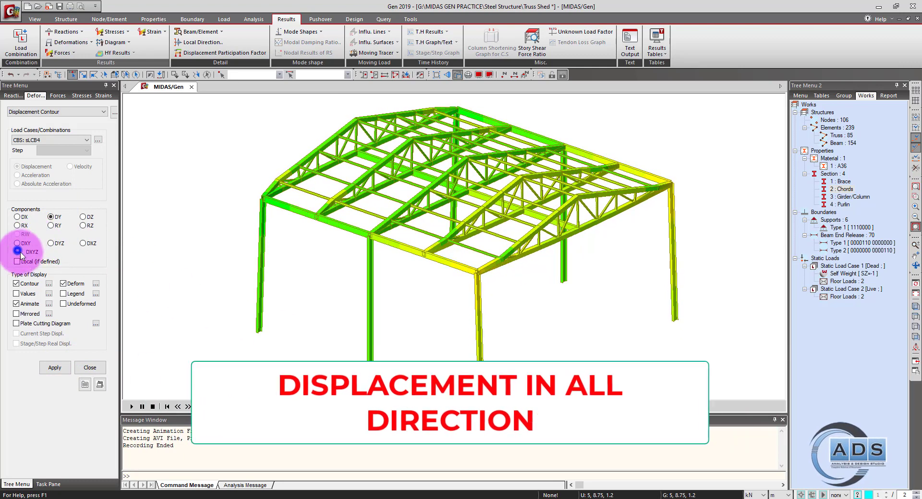
pyautogui.click(55, 368)
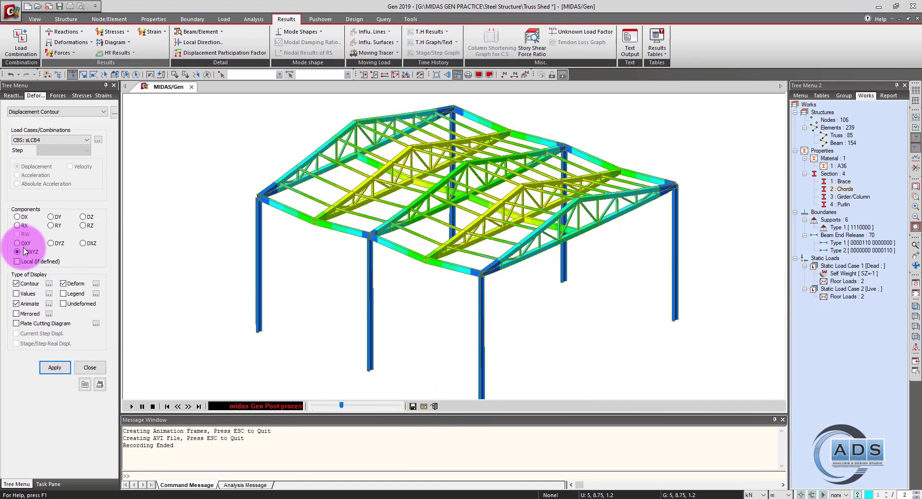
pyautogui.click(18, 303)
pyautogui.click(54, 367)
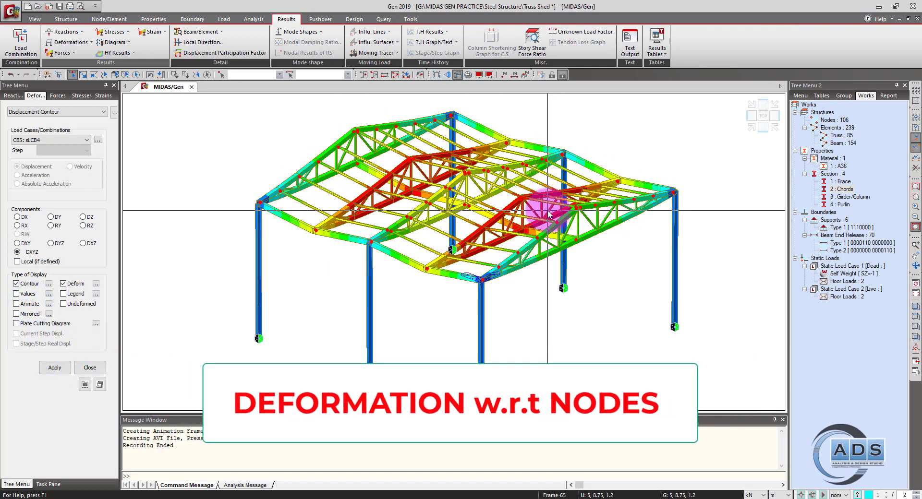
# Set the deformation type to Real Deform with a scale factor of 1.0 and apply it to the DXYZ contour
pyautogui.moveTo(549, 214)
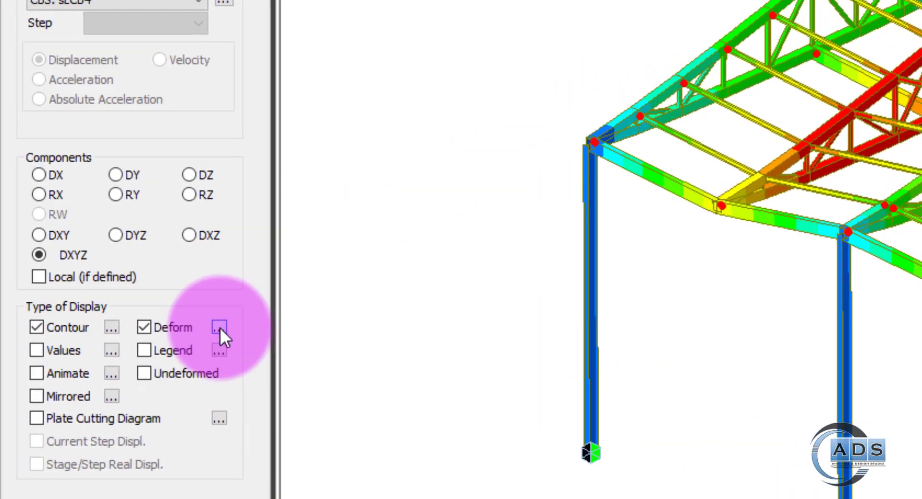
pyautogui.click(234, 334)
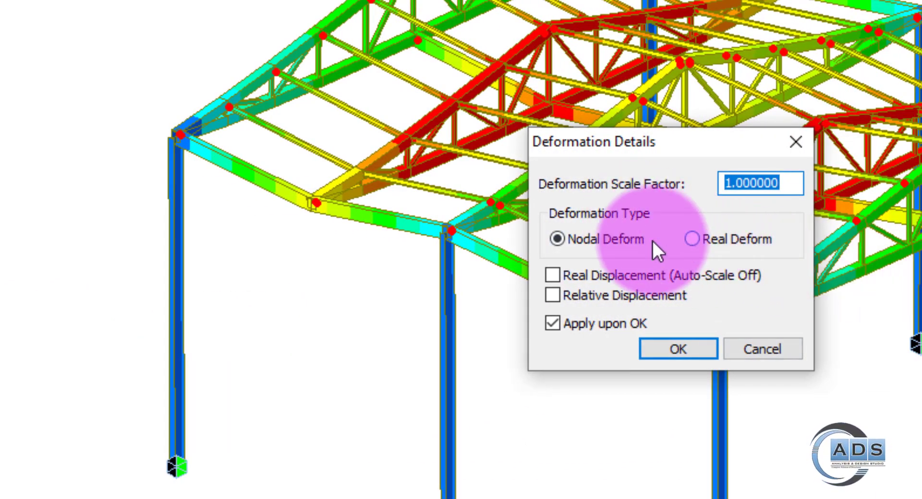
pyautogui.click(692, 239)
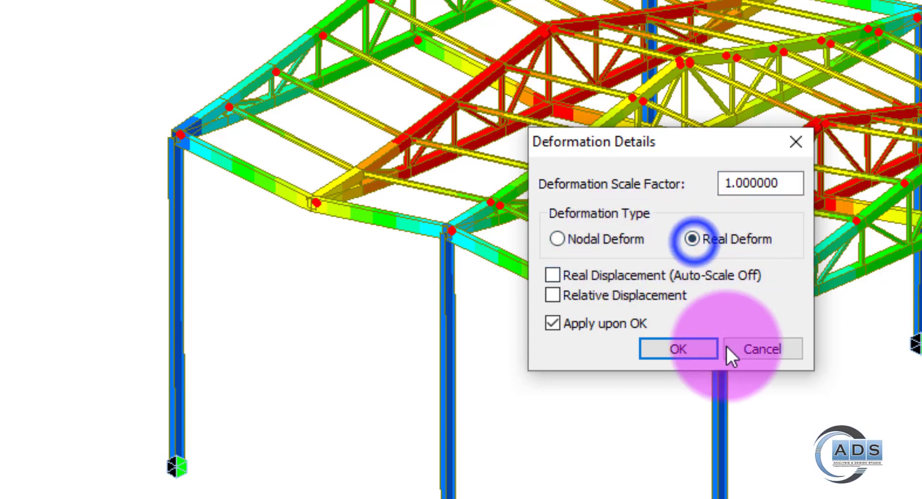
pyautogui.click(696, 347)
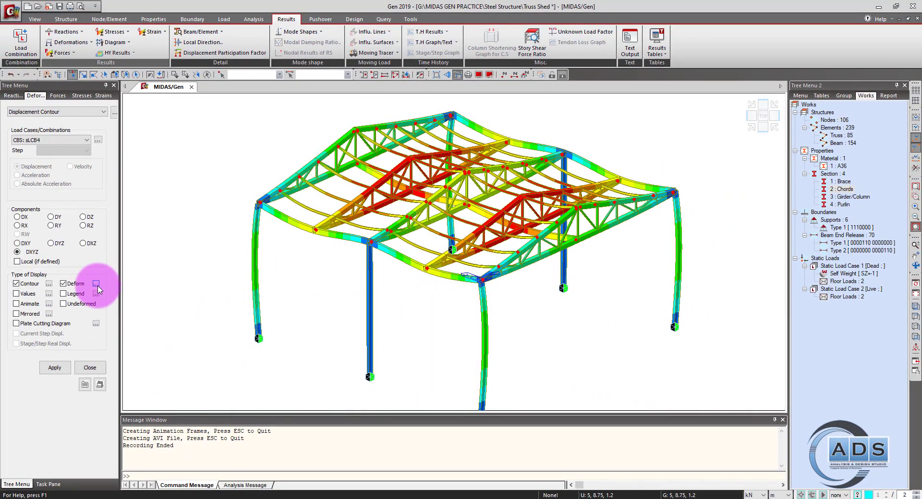
# Change the deformation type back to Nodal Deform and apply it to the displacement contour
pyautogui.click(96, 284)
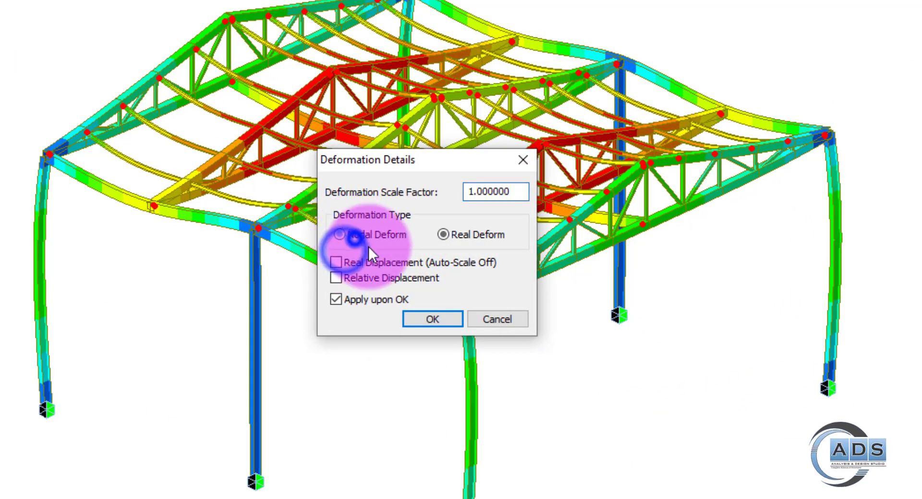
pyautogui.click(355, 237)
pyautogui.click(437, 318)
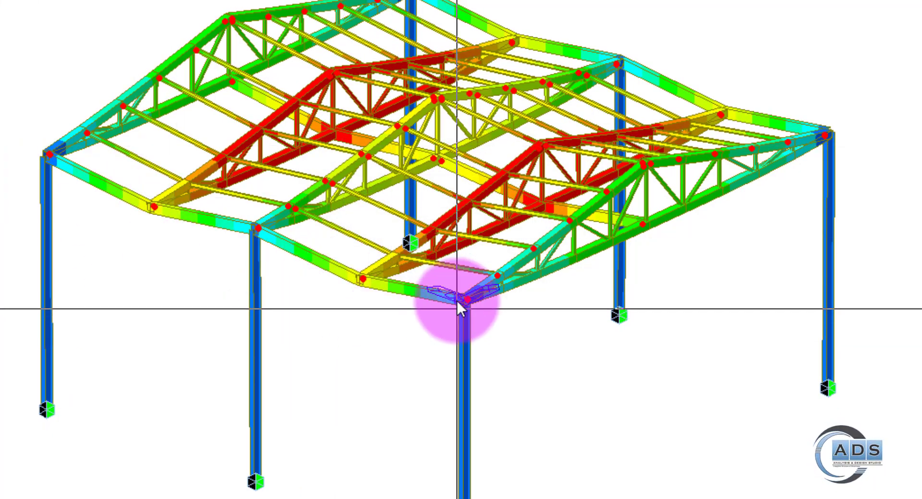
# Examine the nodal deformed shape of the girders, purlins and trusses, focusing on the edge girder between its end nodes
pyautogui.scroll(5, 379, 243)
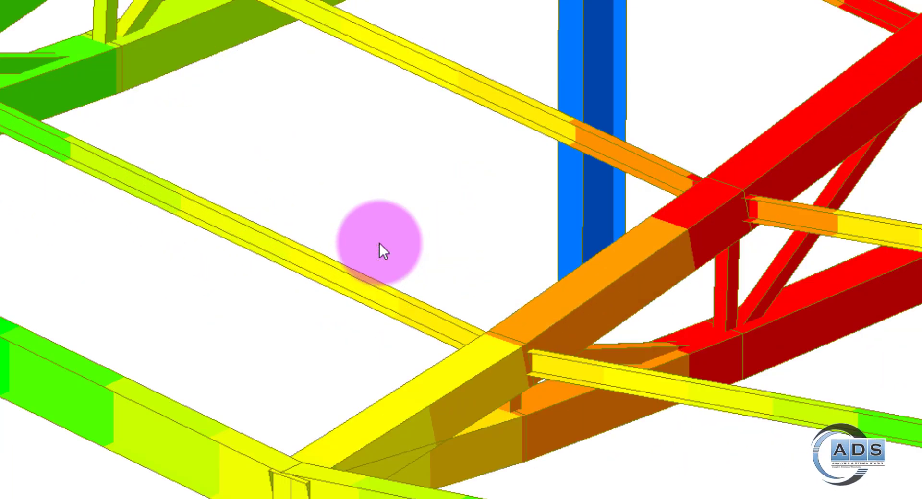
pyautogui.scroll(-3, 348, 334)
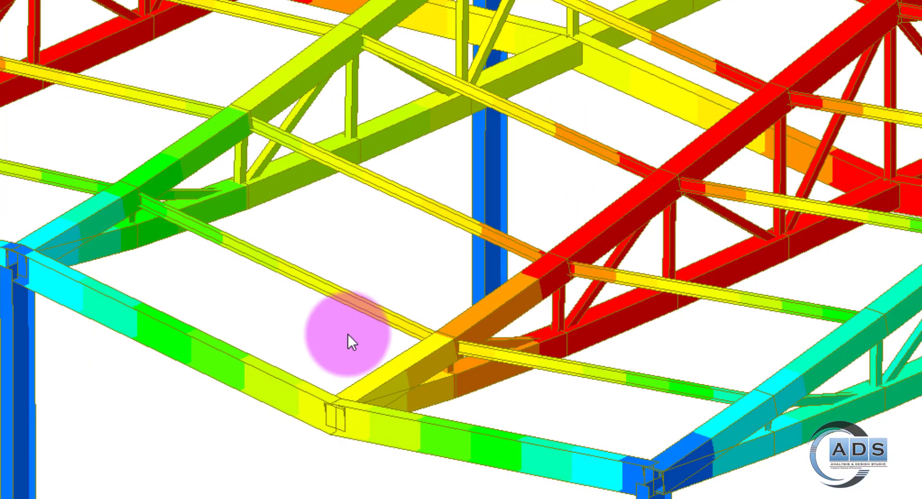
pyautogui.scroll(-2, 347, 334)
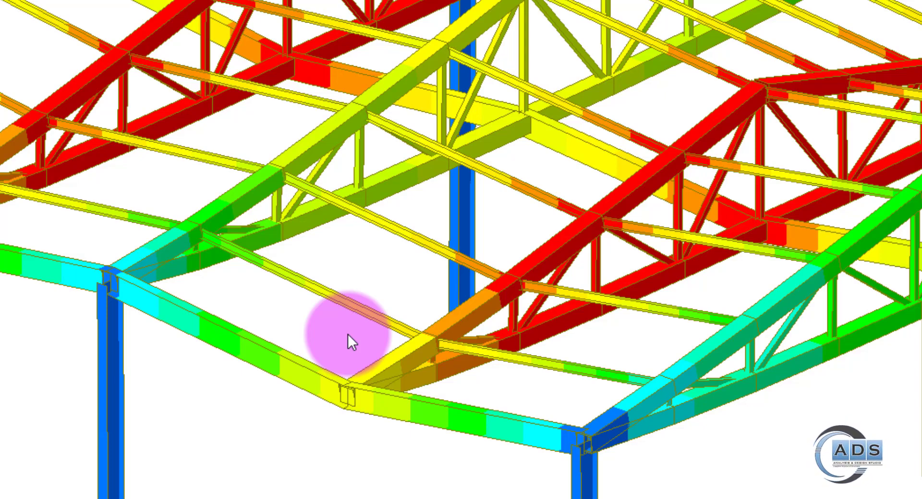
pyautogui.moveTo(348, 334); pyautogui.dragTo(359, 297, button='middle')
pyautogui.scroll(-2, 363, 307)
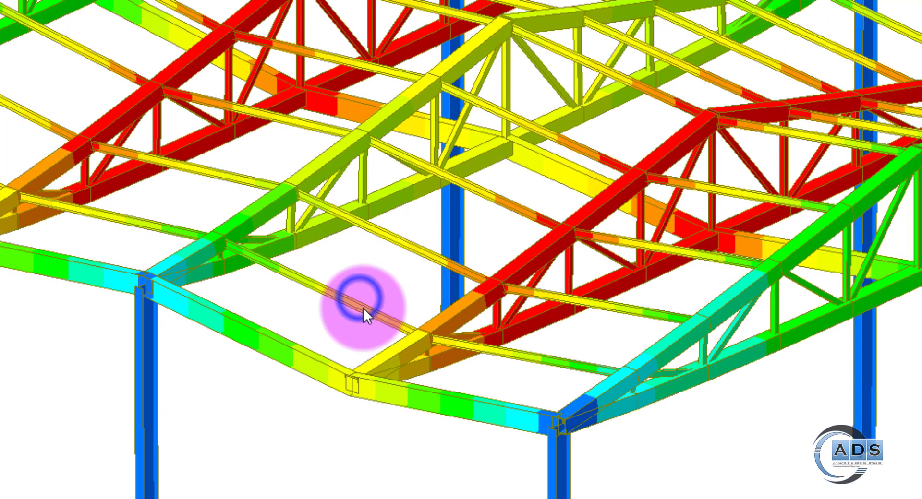
pyautogui.scroll(-2, 363, 307)
pyautogui.scroll(2, 63, 239)
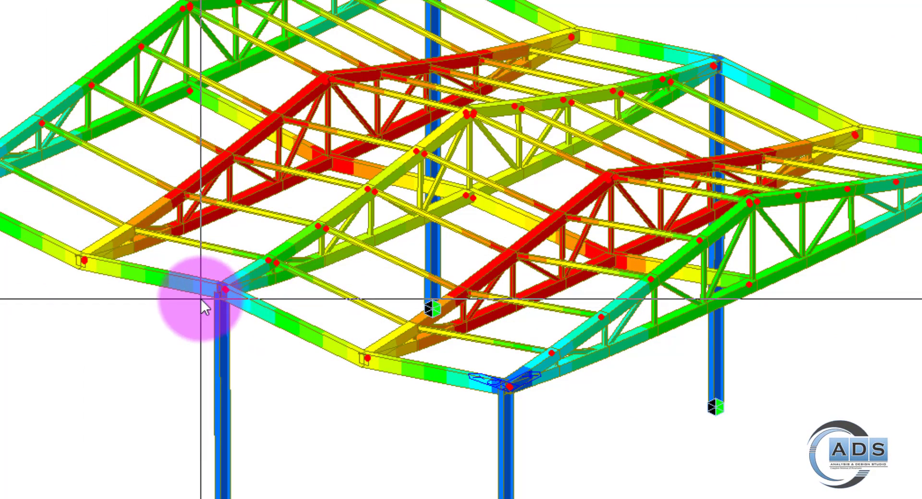
pyautogui.scroll(1, 112, 298)
pyautogui.moveTo(153, 272); pyautogui.dragTo(177, 288, button='middle')
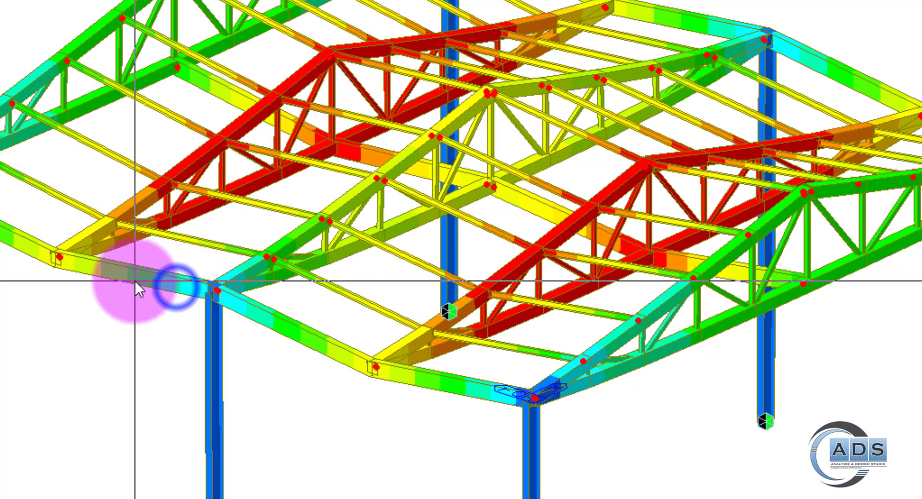
pyautogui.moveTo(169, 308); pyautogui.dragTo(136, 251)
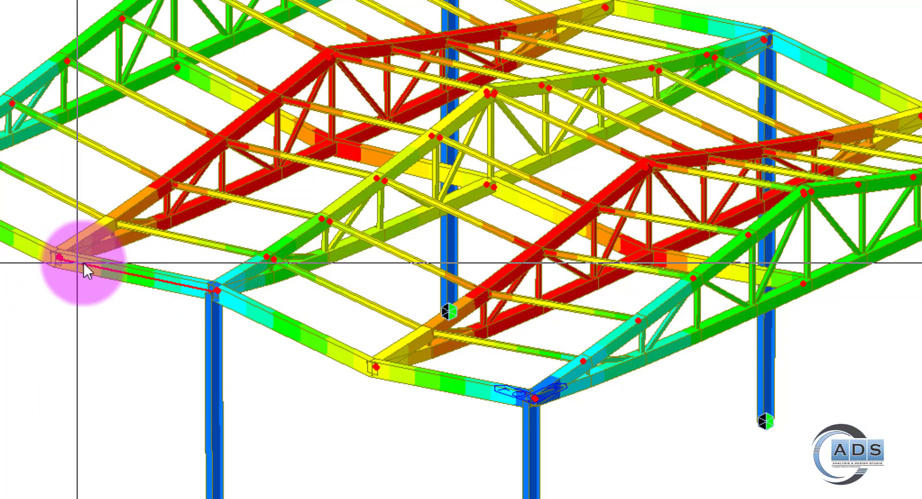
pyautogui.moveTo(74, 264)
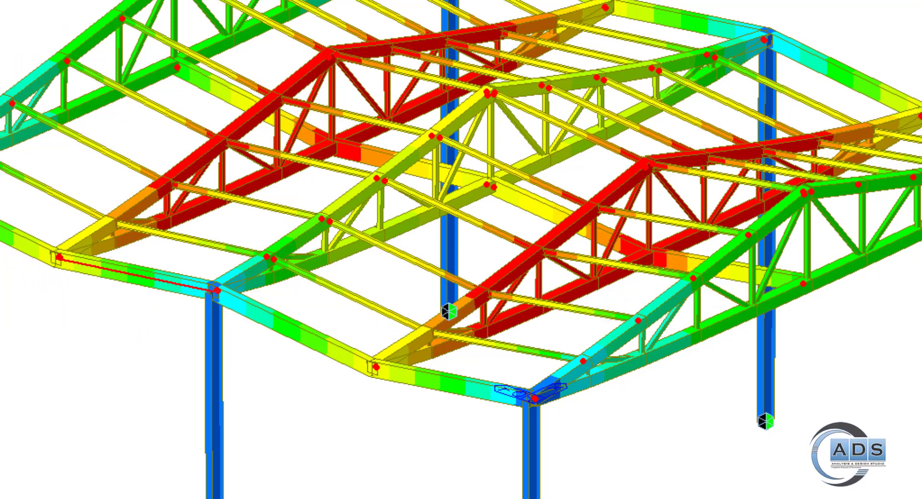
# Apply the Real Deform type again and examine the deformed shape along the girders, purlins and columns
pyautogui.click(442, 235)
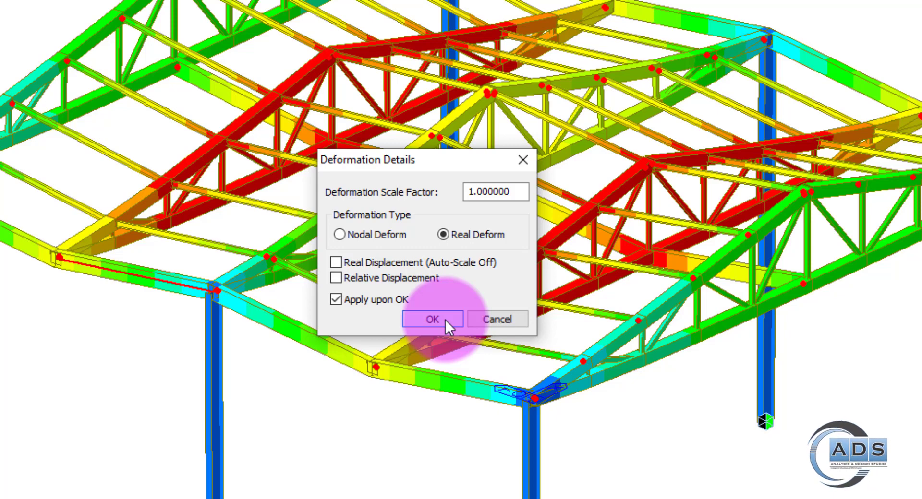
pyautogui.click(445, 320)
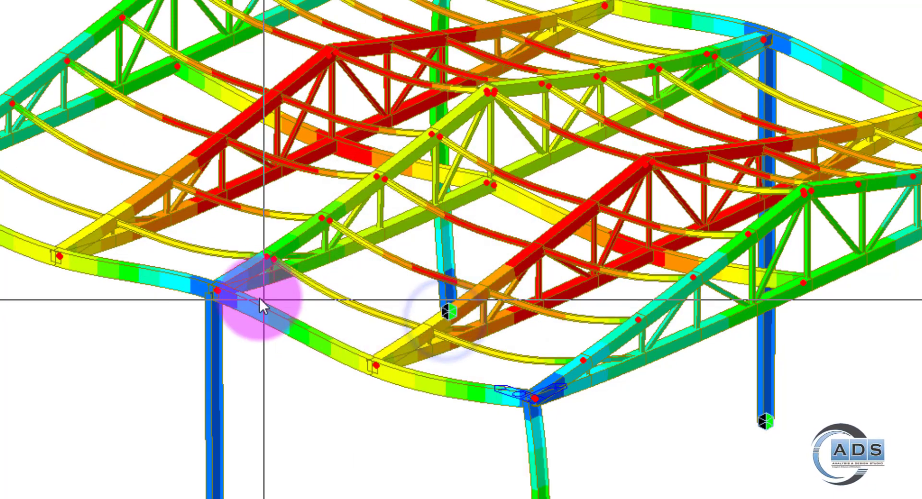
pyautogui.scroll(-3, 243, 324)
pyautogui.click(244, 324)
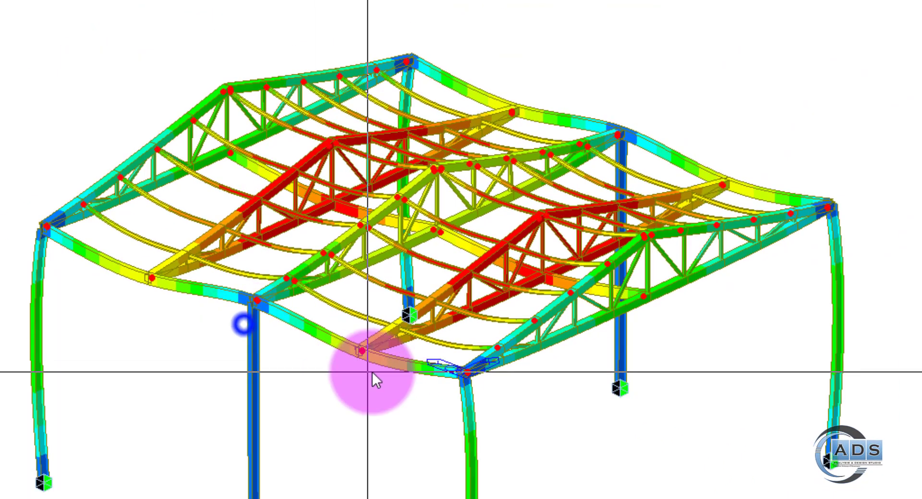
pyautogui.moveTo(367, 370); pyautogui.dragTo(358, 337, button='middle')
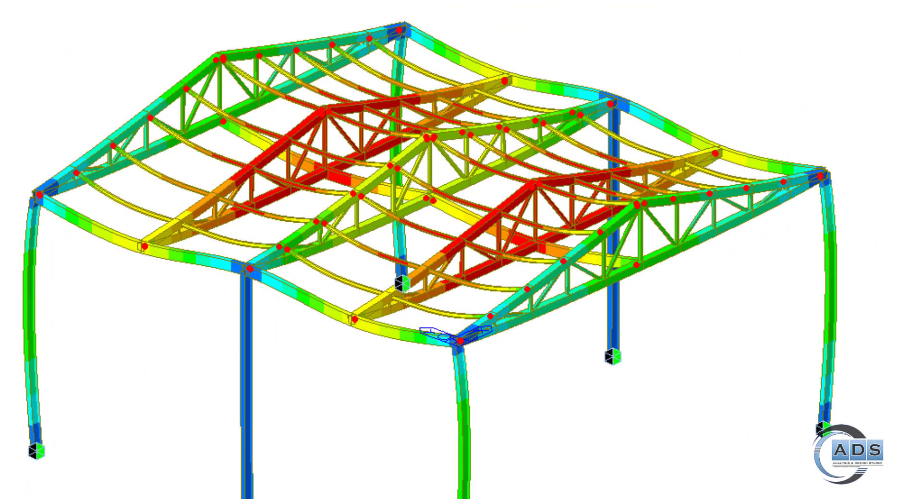
pyautogui.moveTo(23, 439); pyautogui.dragTo(25, 429, button='middle')
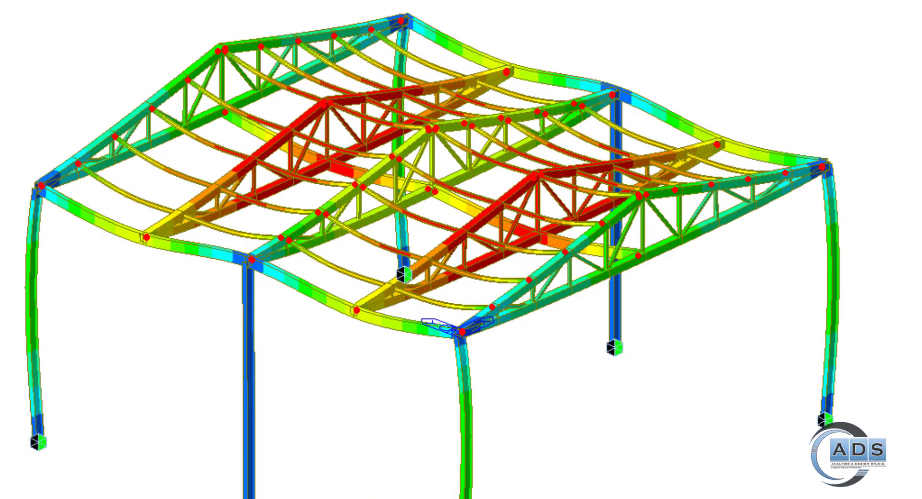
# Use Search Displacements for combination sLCB4 to query node 23 on the edge girder and review its displacement and rotation components
pyautogui.click(352, 498)
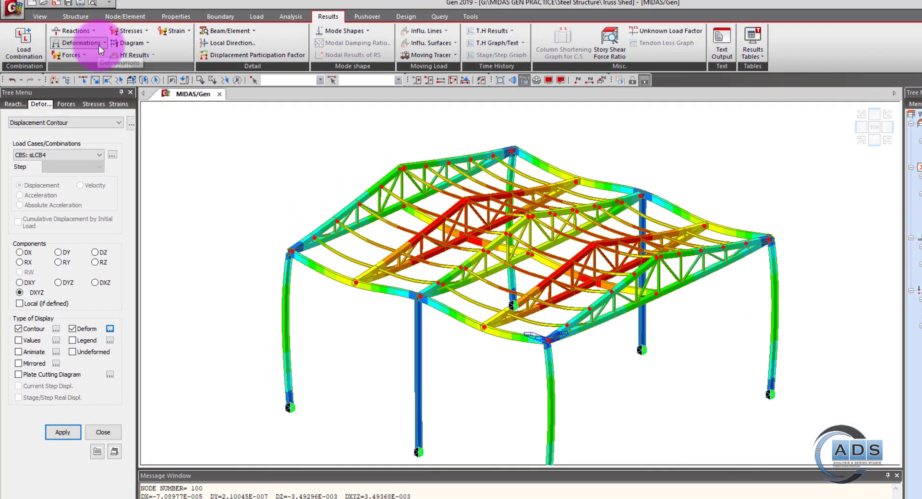
pyautogui.click(72, 42)
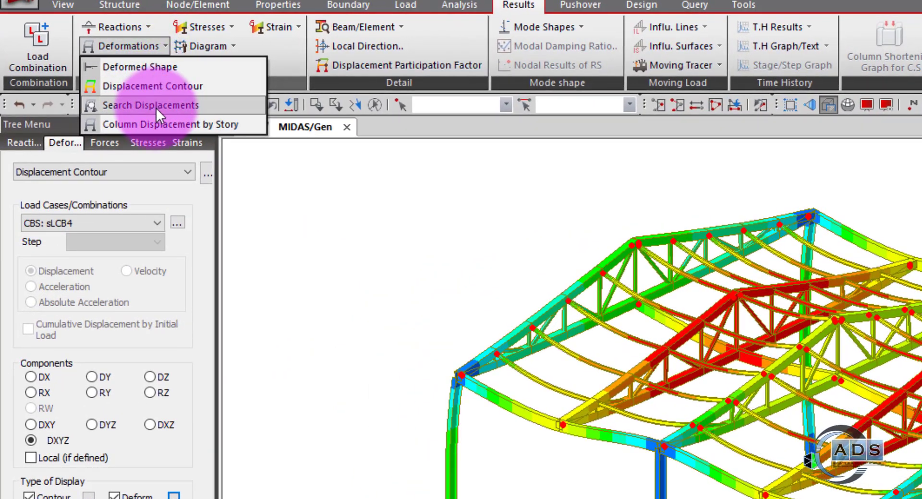
pyautogui.click(154, 107)
pyautogui.click(143, 301)
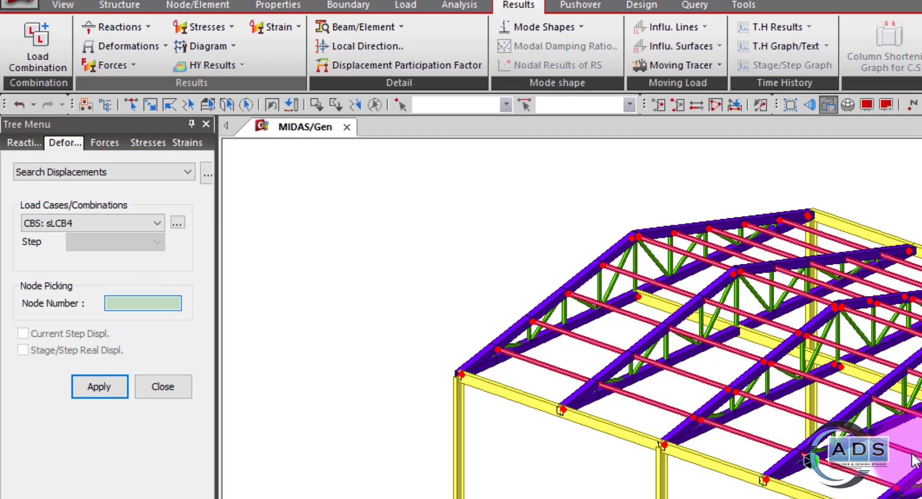
pyautogui.click(762, 479)
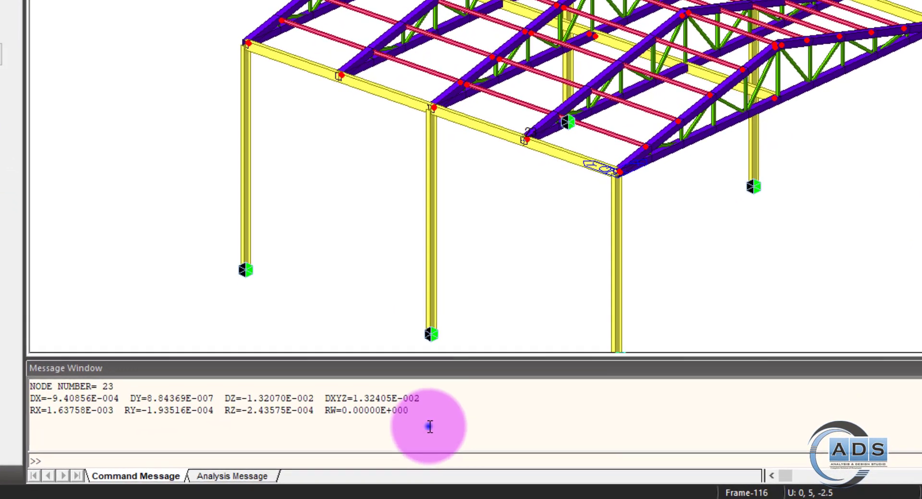
pyautogui.moveTo(362, 456); pyautogui.dragTo(229, 438)
pyautogui.moveTo(204, 394); pyautogui.dragTo(3, 370)
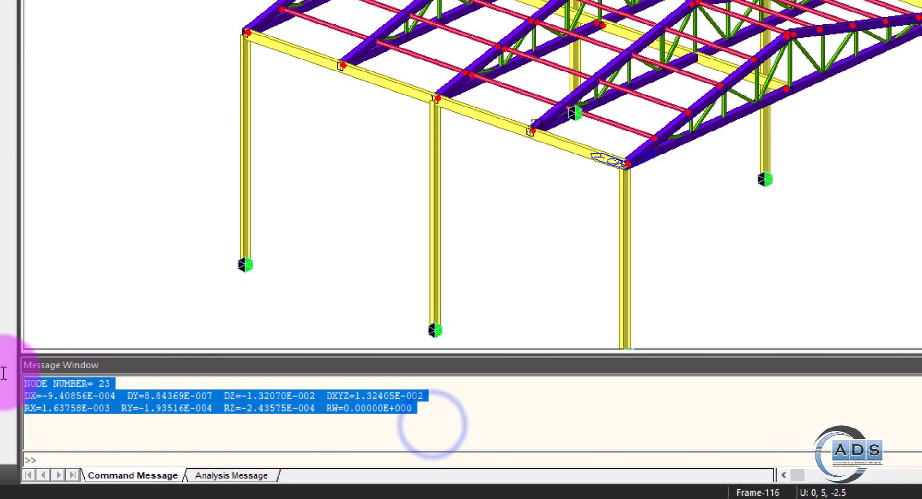
pyautogui.click(274, 417)
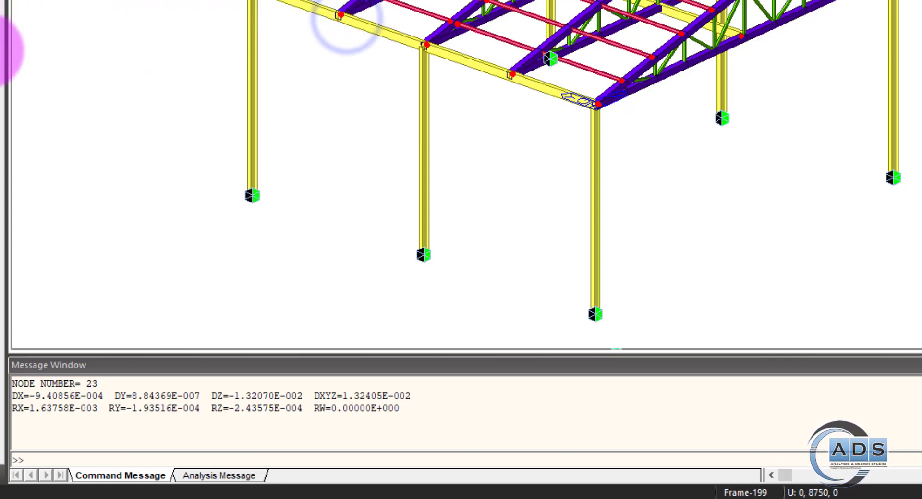
# Query node 67 on the same edge girder and examine its DX, DY and DZ displacement components
pyautogui.click(334, 22)
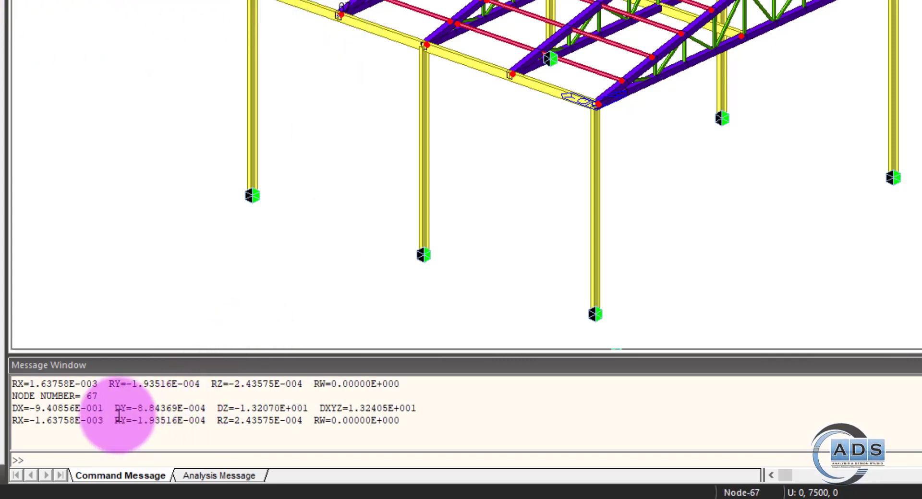
pyautogui.moveTo(103, 408); pyautogui.dragTo(35, 408)
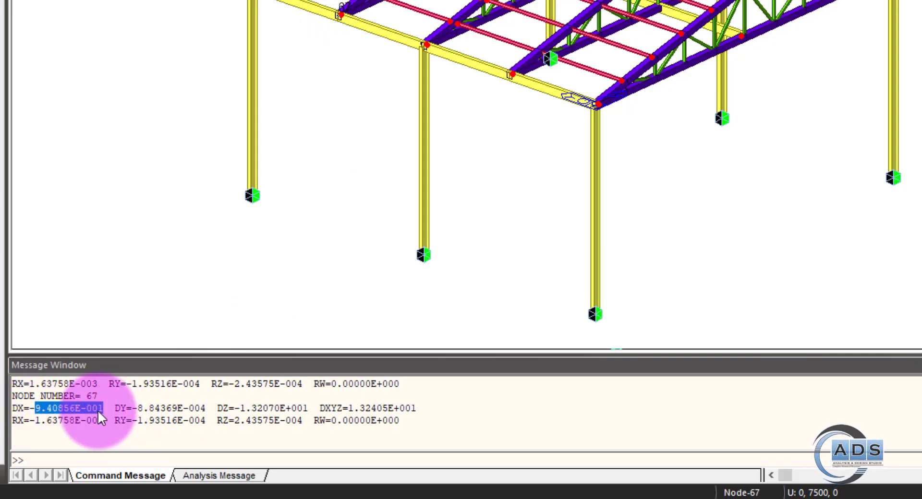
pyautogui.moveTo(103, 409); pyautogui.dragTo(86, 410)
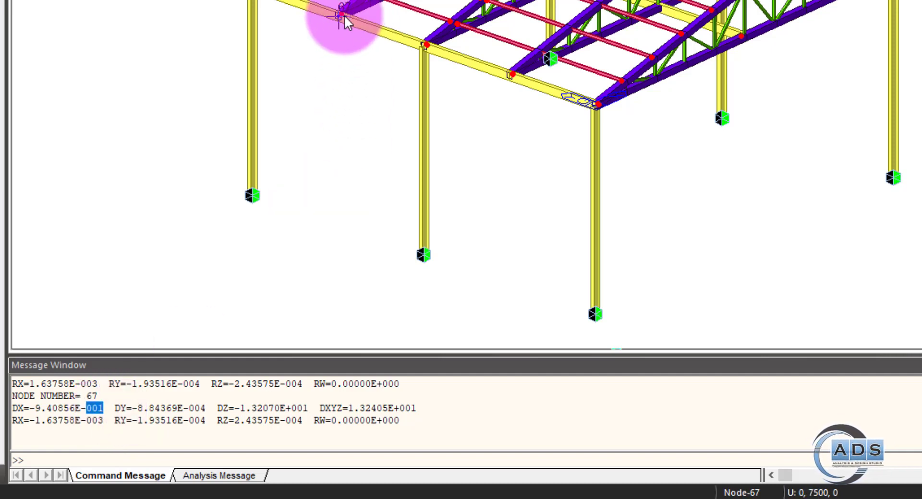
pyautogui.moveTo(103, 409); pyautogui.dragTo(34, 408)
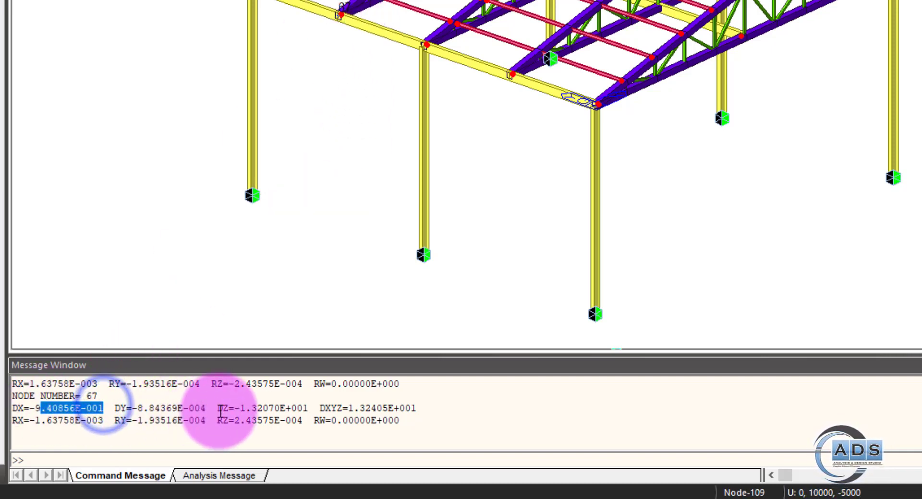
pyautogui.moveTo(206, 408); pyautogui.dragTo(132, 408)
pyautogui.moveTo(313, 408); pyautogui.dragTo(212, 408)
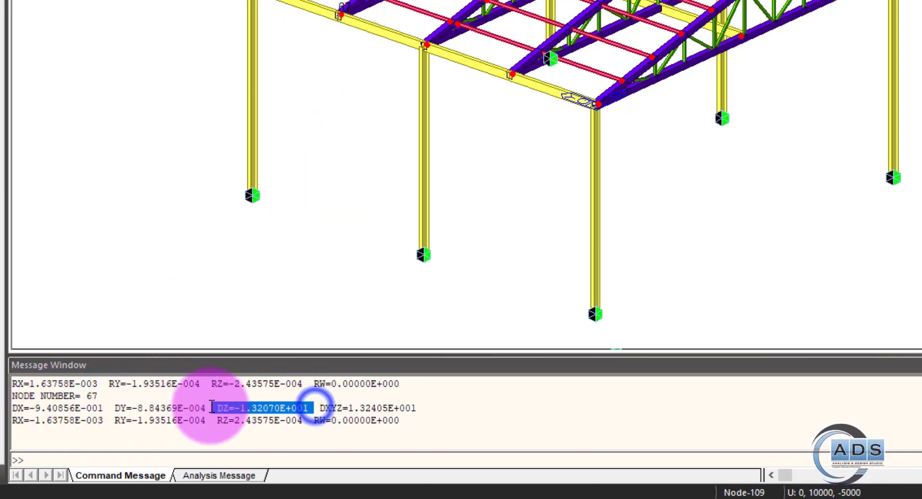